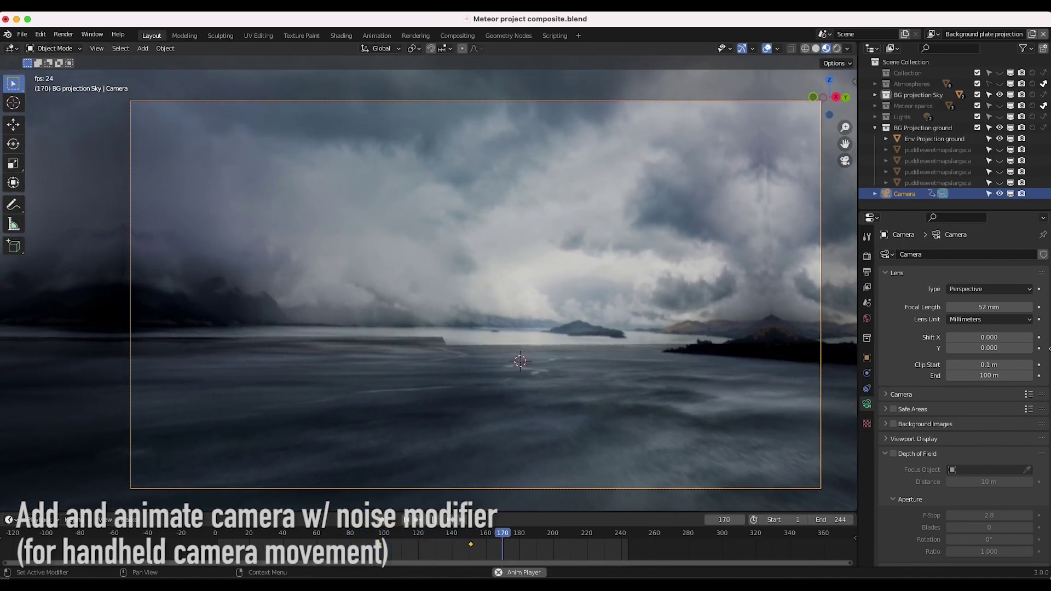
Step: Unhide the first two puddle planes in the BG Projection ground collection
{"action": "left_click", "coordinate": [1000, 150]}
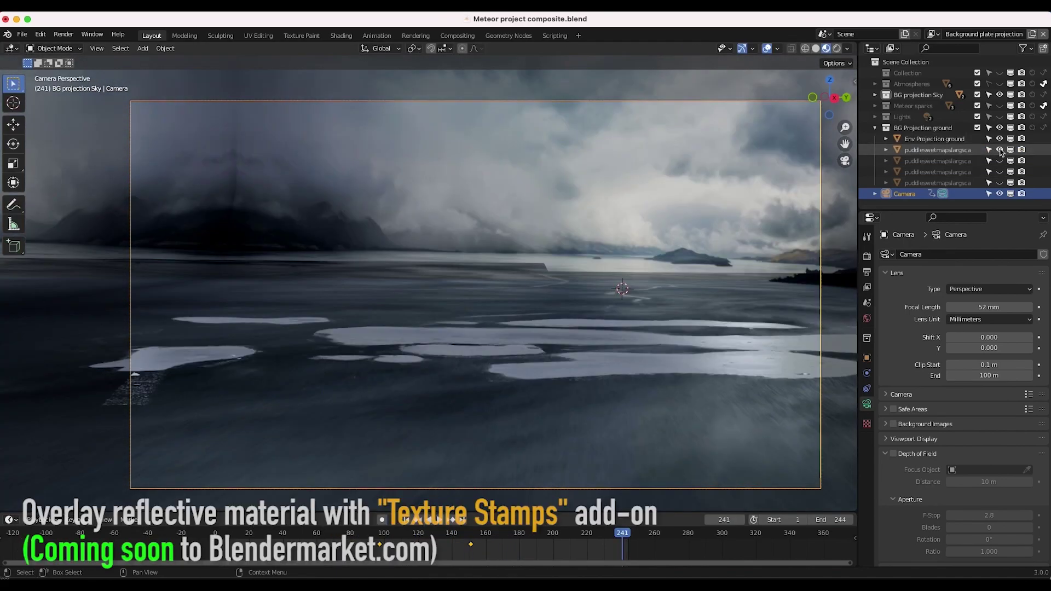
{"action": "left_click", "coordinate": [999, 160]}
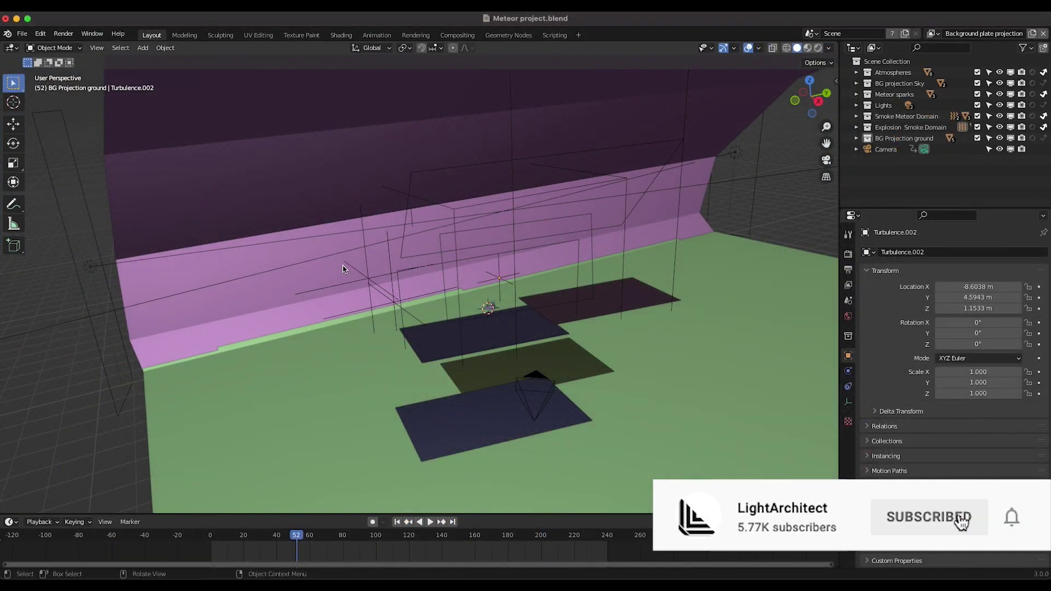
Step: Review the project's available view layers and choose Background plate projection
{"action": "scroll", "coordinate": [344, 270], "scroll_direction": "down", "scroll_amount": 4}
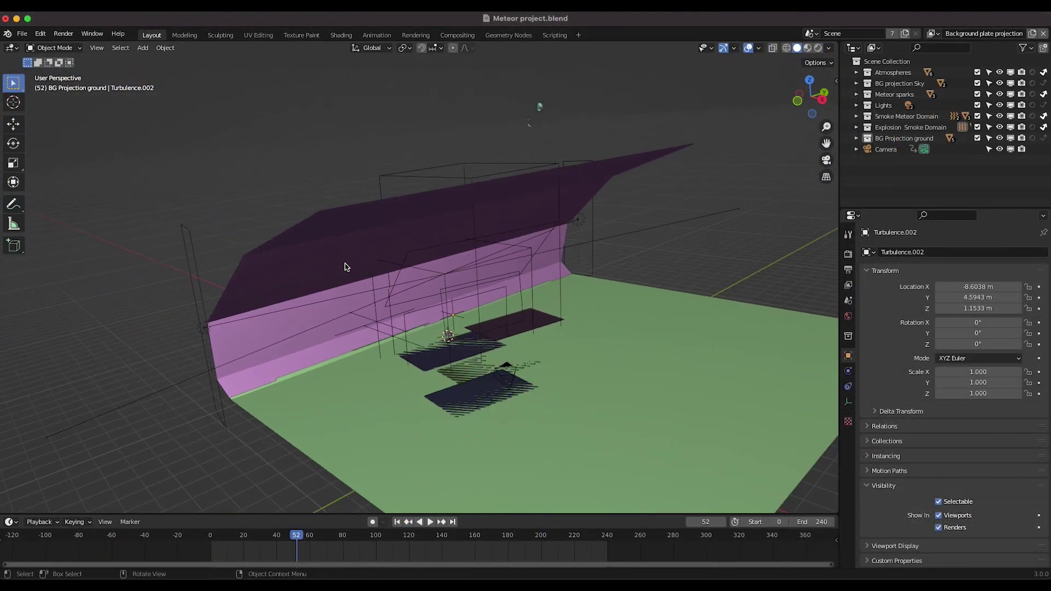
{"action": "scroll", "coordinate": [344, 267], "scroll_direction": "up", "scroll_amount": 2}
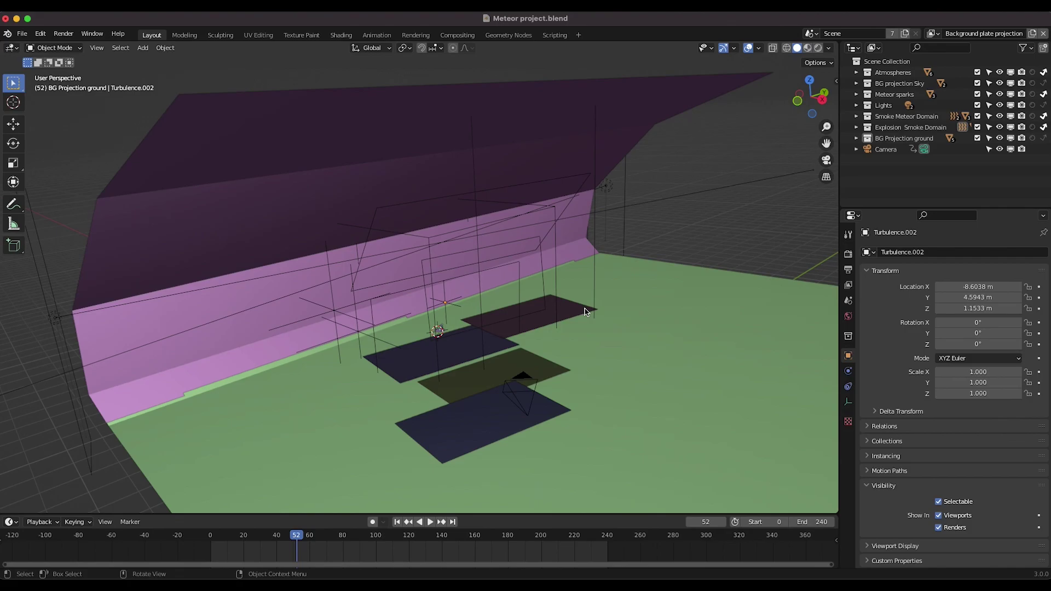
{"action": "left_click", "coordinate": [933, 33]}
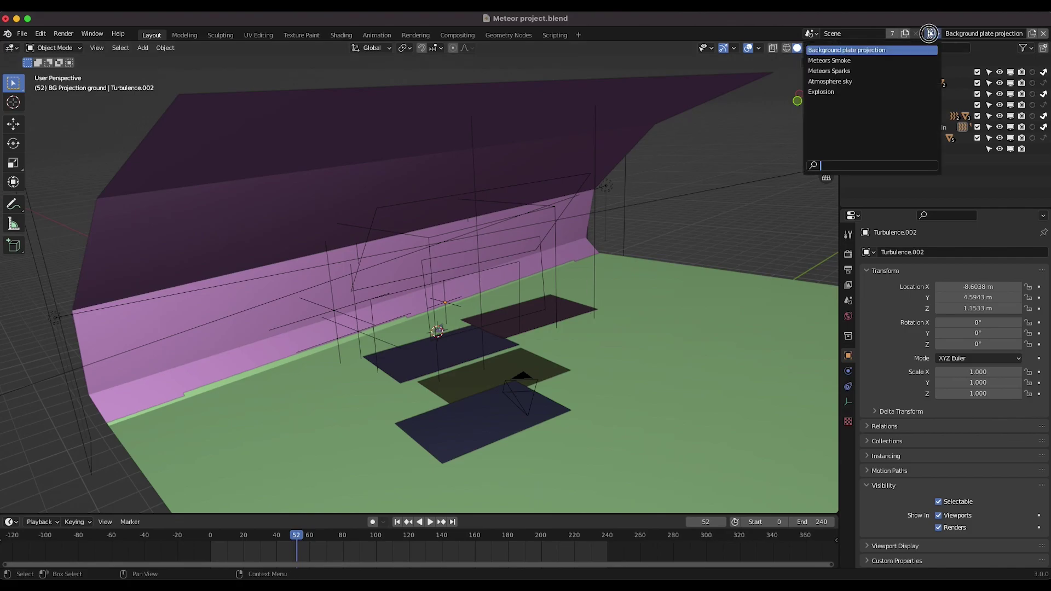
{"action": "left_click", "coordinate": [845, 49]}
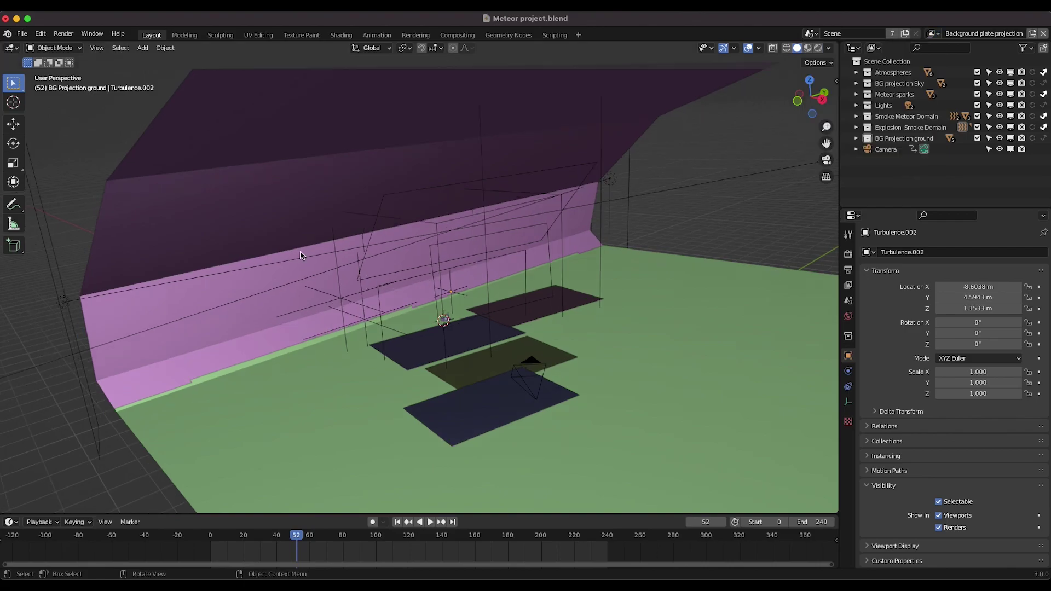
Step: Examine the layout of the projection set, including the Env Projection ground plane and the camera in front of the backdrop
{"action": "middle_click_drag", "start_coordinate": [301, 255], "coordinate": [331, 332]}
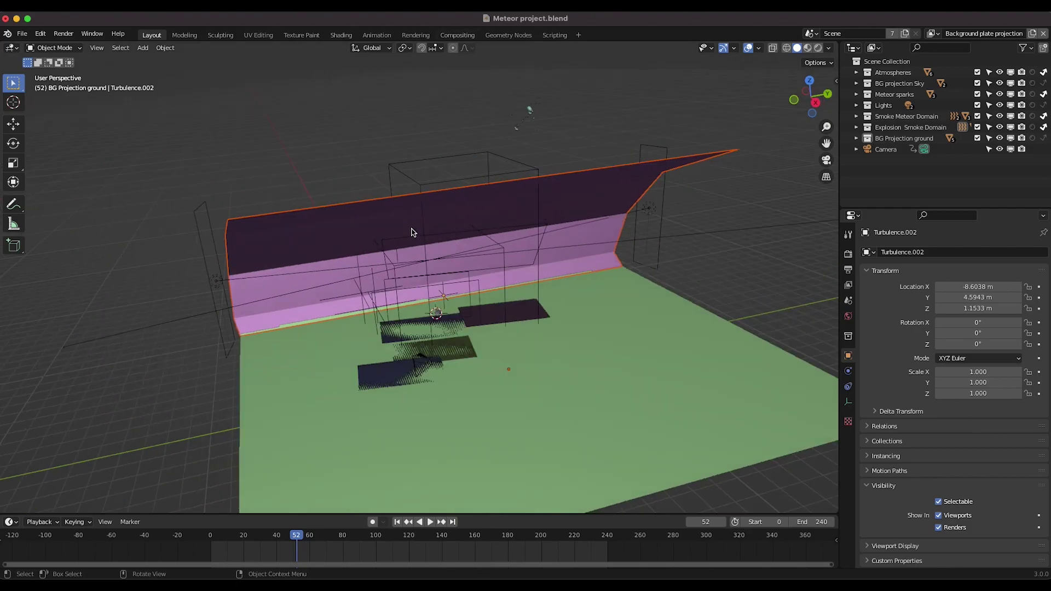
{"action": "middle_click_drag", "start_coordinate": [412, 232], "coordinate": [413, 232]}
{"action": "left_click", "coordinate": [507, 424]}
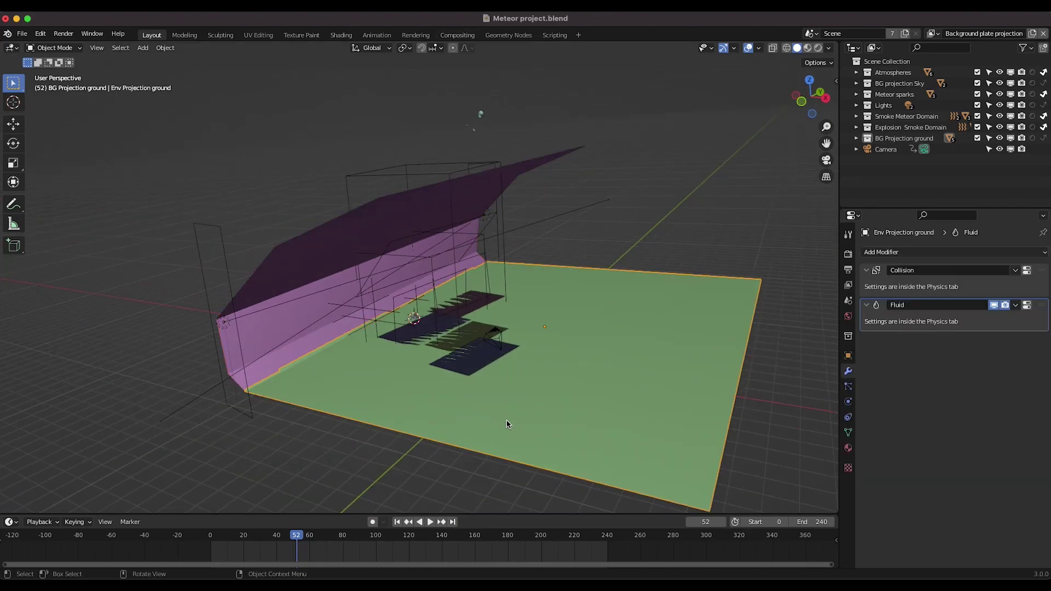
{"action": "scroll", "coordinate": [506, 362], "scroll_direction": "up", "scroll_amount": 2}
{"action": "middle_click_drag", "start_coordinate": [507, 361], "coordinate": [535, 352]}
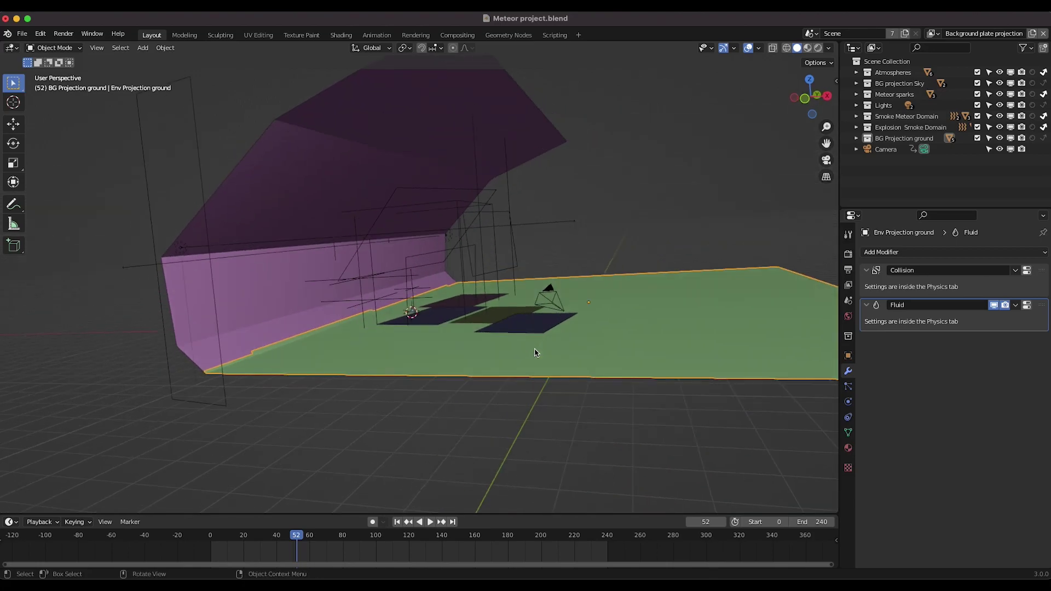
{"action": "left_click", "coordinate": [548, 295]}
{"action": "middle_click_drag", "start_coordinate": [548, 296], "coordinate": [239, 160]}
Step: Select the curved Env Projection sky mesh and inspect the image texture name in its emission material
{"action": "left_click", "coordinate": [430, 132]}
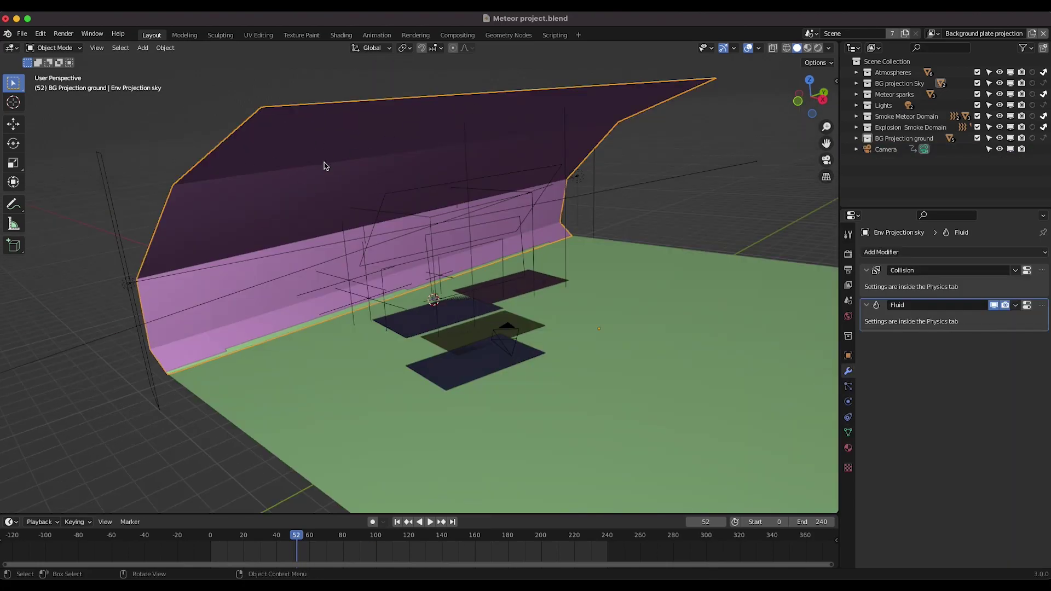
{"action": "left_click", "coordinate": [848, 447]}
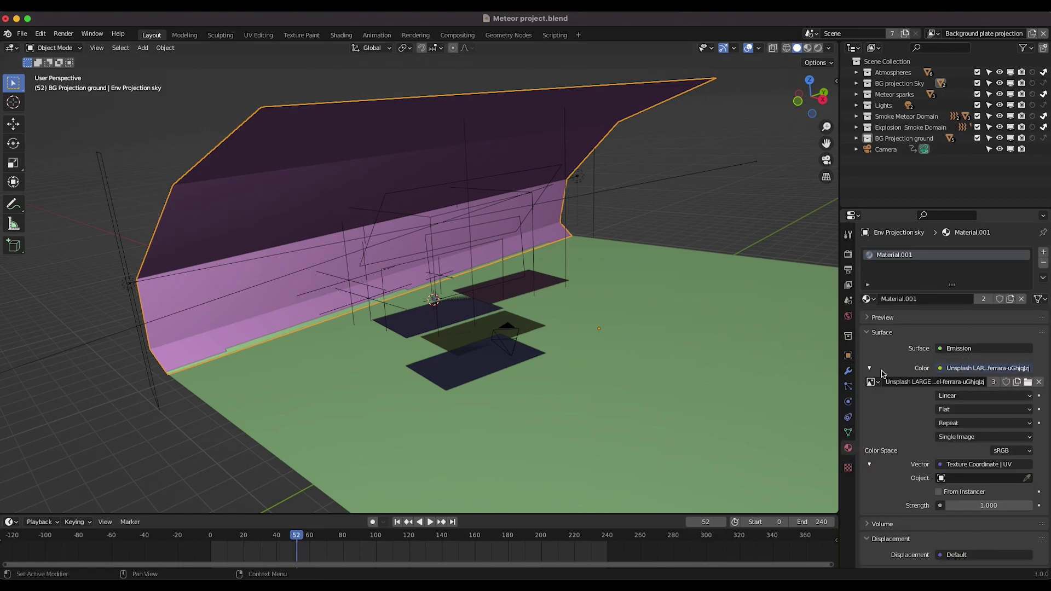
{"action": "double_click", "coordinate": [926, 381]}
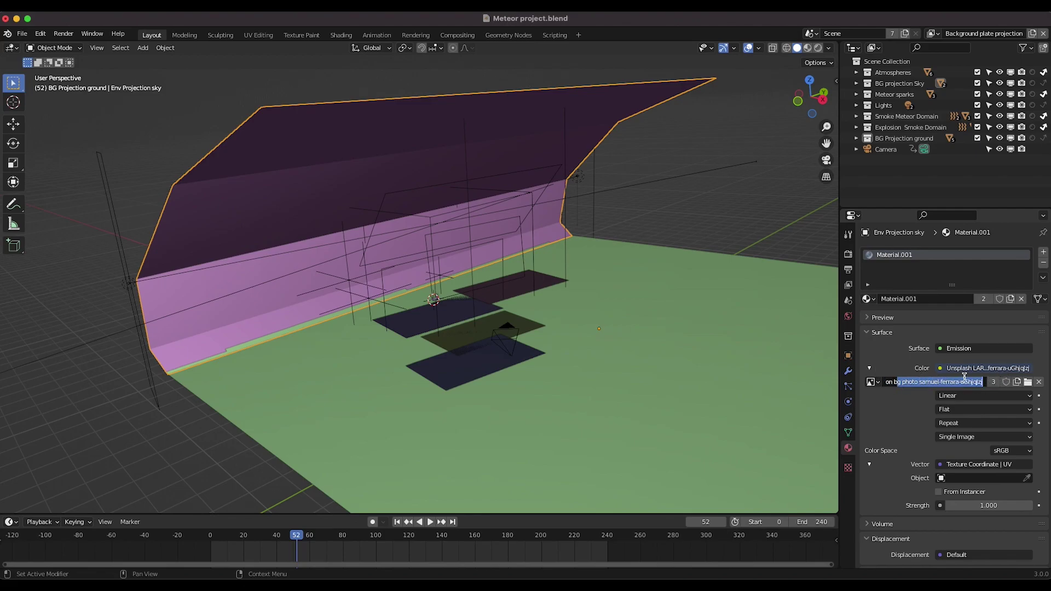
{"action": "left_click", "coordinate": [909, 381]}
Step: Examine the mirrored sky and water panorama used for the projection in the UV Editing workspace
{"action": "left_click", "coordinate": [260, 34]}
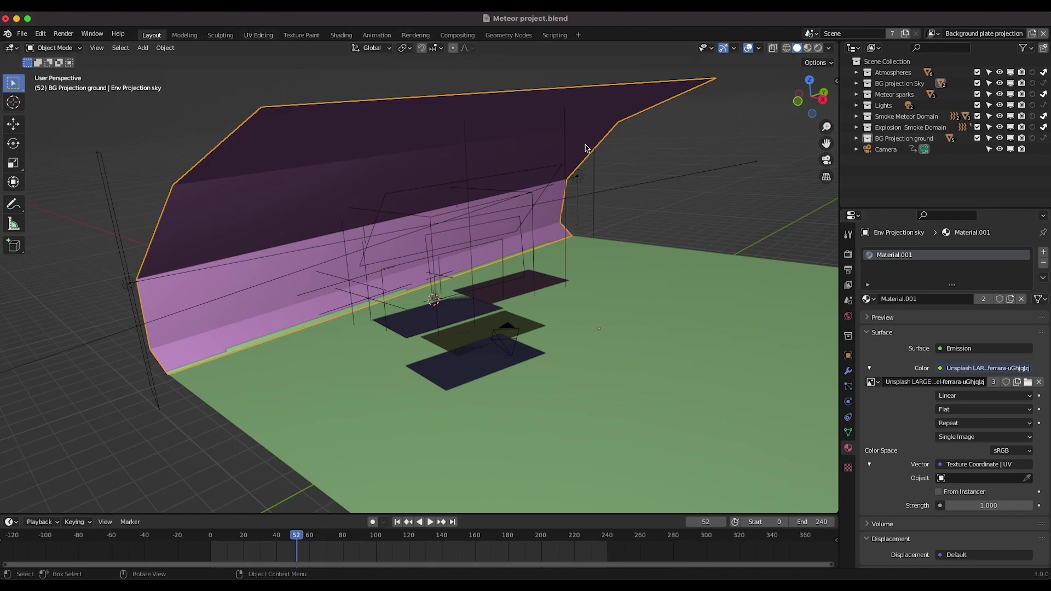
{"action": "scroll", "coordinate": [467, 234], "scroll_direction": "down", "scroll_amount": 5}
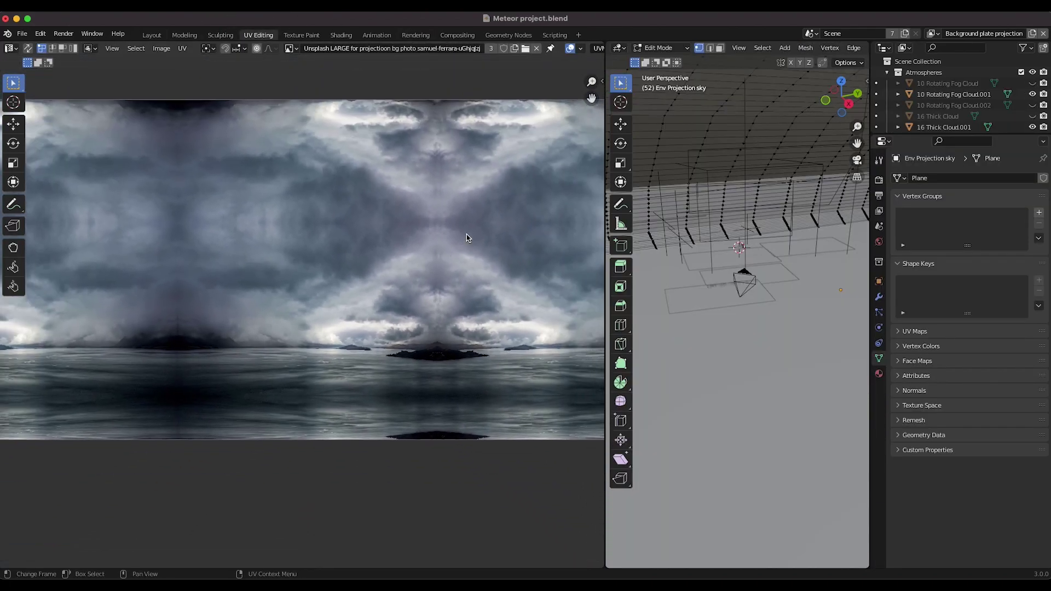
{"action": "scroll", "coordinate": [466, 234], "scroll_direction": "up", "scroll_amount": 2}
{"action": "scroll", "coordinate": [466, 234], "scroll_direction": "down", "scroll_amount": 3}
{"action": "scroll", "coordinate": [465, 238], "scroll_direction": "up", "scroll_amount": 2}
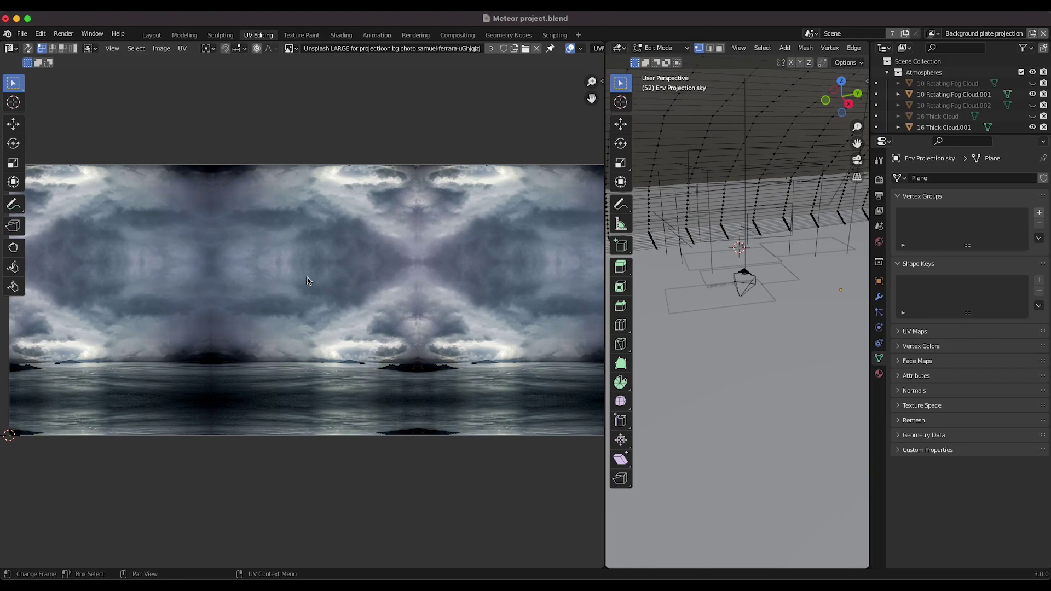
{"action": "middle_click_drag", "start_coordinate": [307, 277], "coordinate": [294, 302]}
{"action": "scroll", "coordinate": [343, 311], "scroll_direction": "up", "scroll_amount": 5}
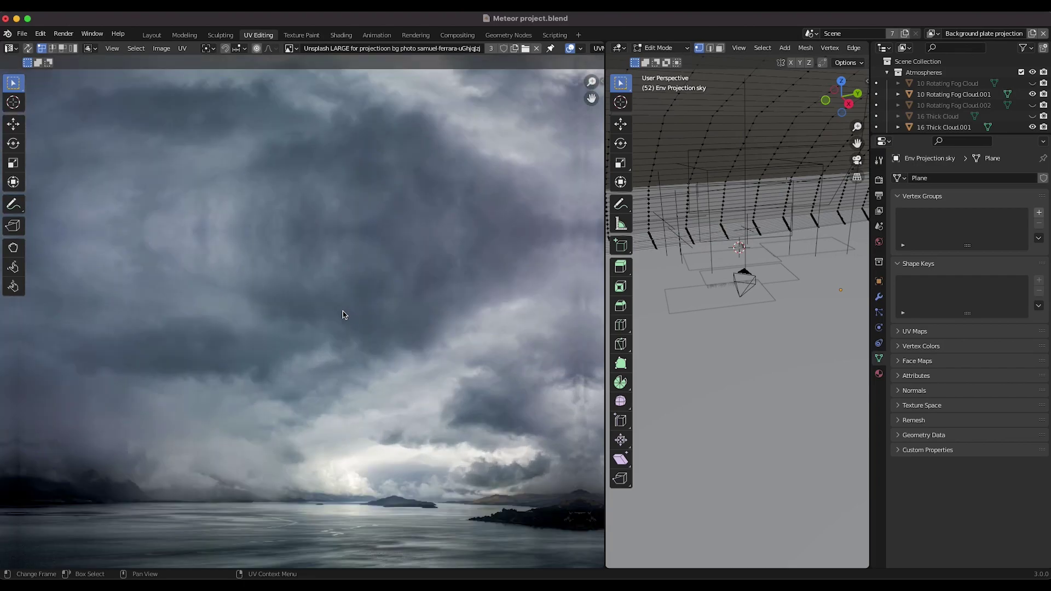
{"action": "scroll", "coordinate": [345, 314], "scroll_direction": "down", "scroll_amount": 6}
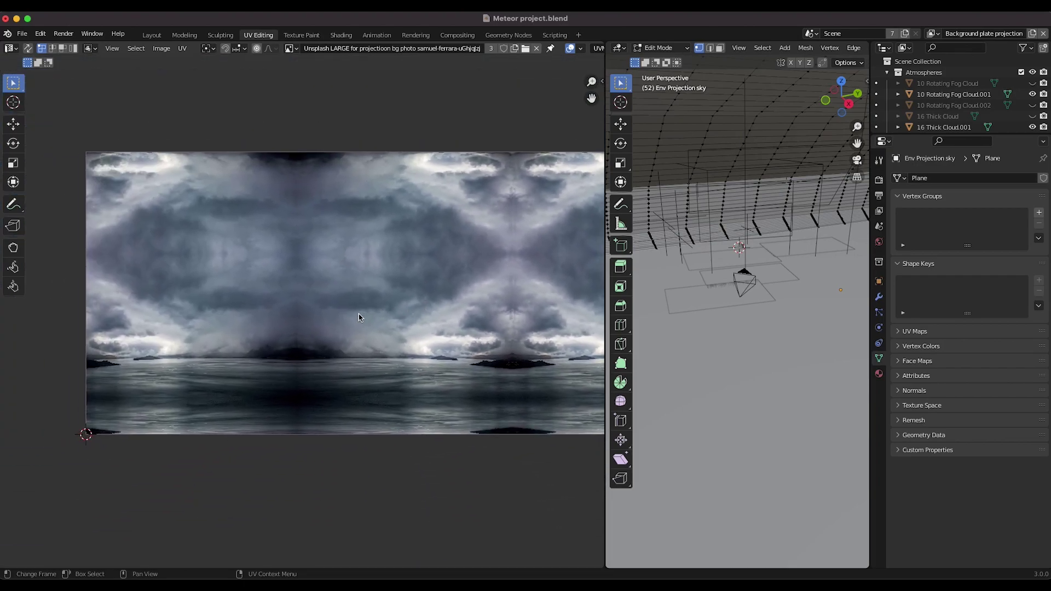
{"action": "scroll", "coordinate": [354, 317], "scroll_direction": "up", "scroll_amount": 1}
{"action": "scroll", "coordinate": [394, 313], "scroll_direction": "down", "scroll_amount": 2}
{"action": "scroll", "coordinate": [366, 307], "scroll_direction": "up", "scroll_amount": 1}
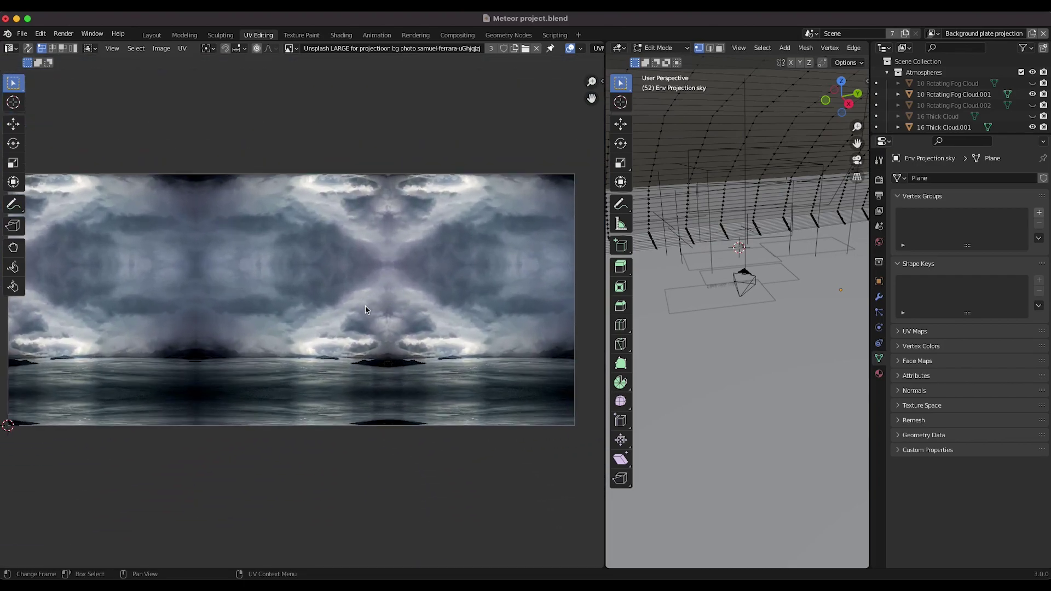
{"action": "scroll", "coordinate": [384, 302], "scroll_direction": "up", "scroll_amount": 1}
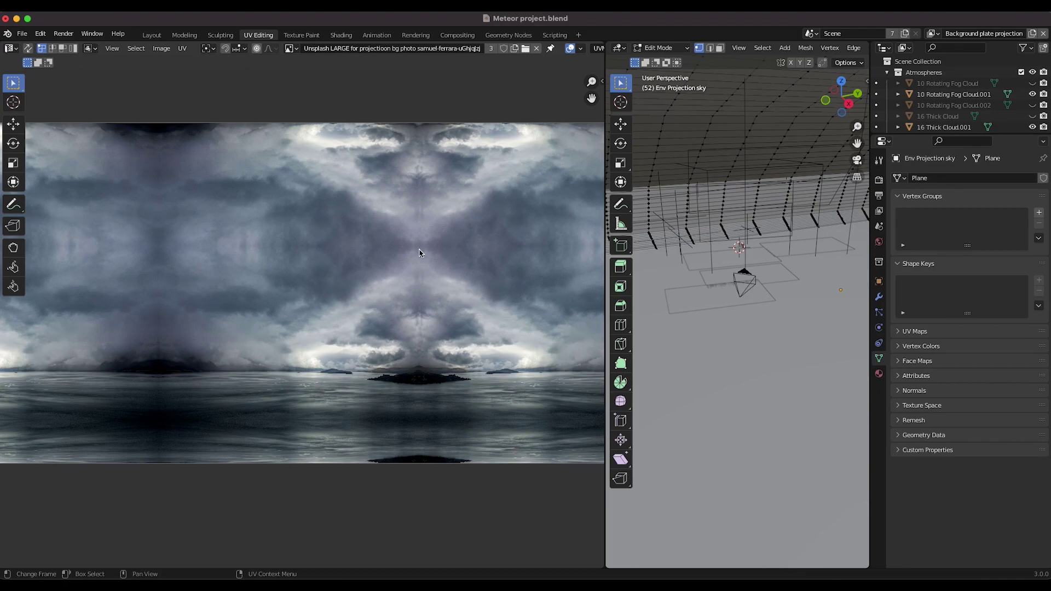
{"action": "left_click_drag", "start_coordinate": [413, 425], "coordinate": [151, 255]}
{"action": "middle_click_drag", "start_coordinate": [209, 269], "coordinate": [260, 285]}
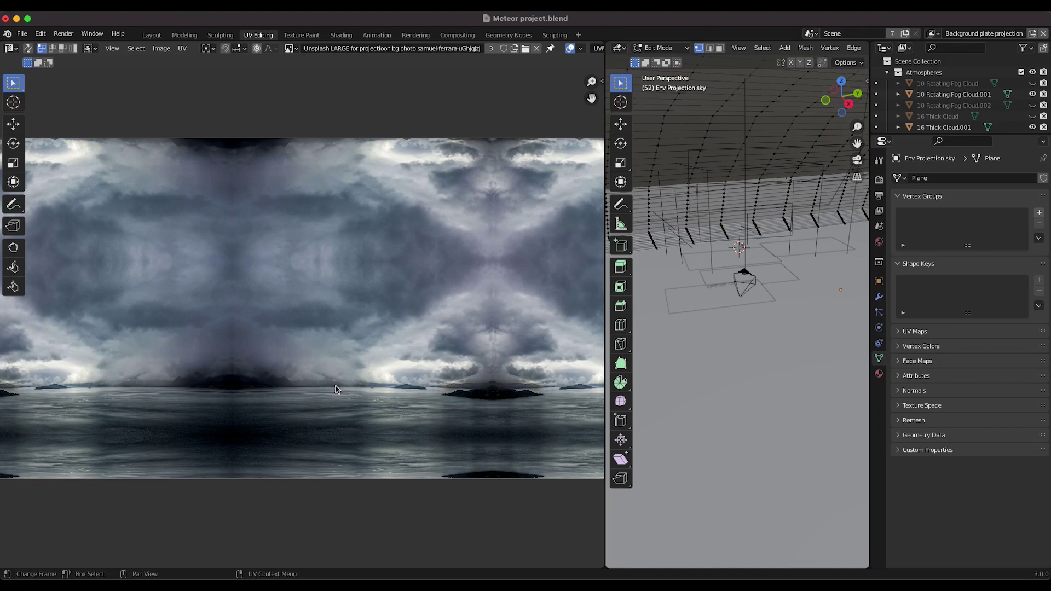
{"action": "scroll", "coordinate": [336, 385], "scroll_direction": "down", "scroll_amount": 3}
{"action": "scroll", "coordinate": [335, 386], "scroll_direction": "down", "scroll_amount": 1}
{"action": "scroll", "coordinate": [335, 387], "scroll_direction": "left", "scroll_amount": 1}
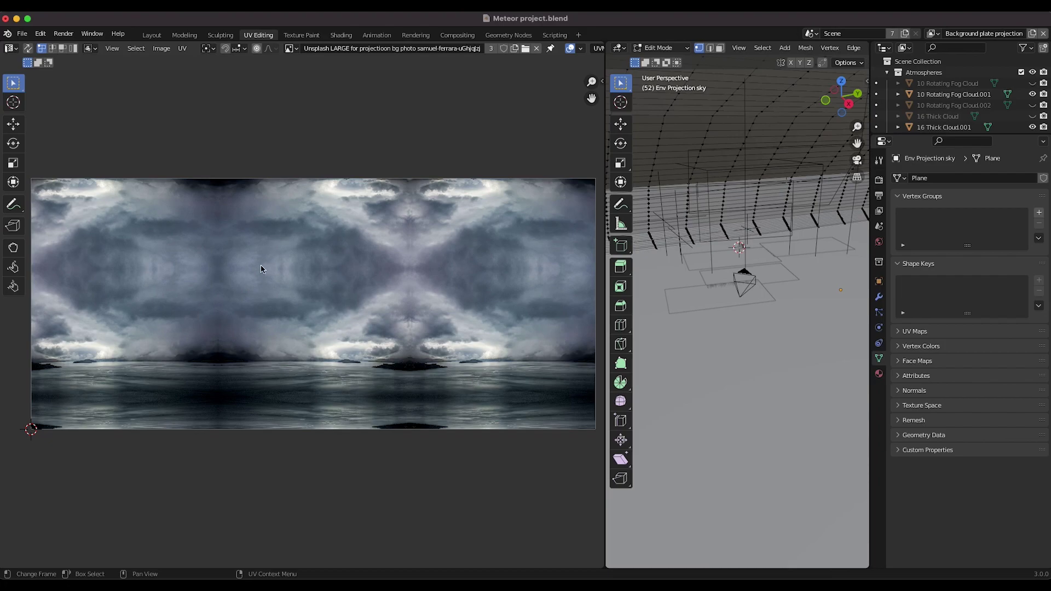
{"action": "scroll", "coordinate": [406, 285], "scroll_direction": "down", "scroll_amount": 2}
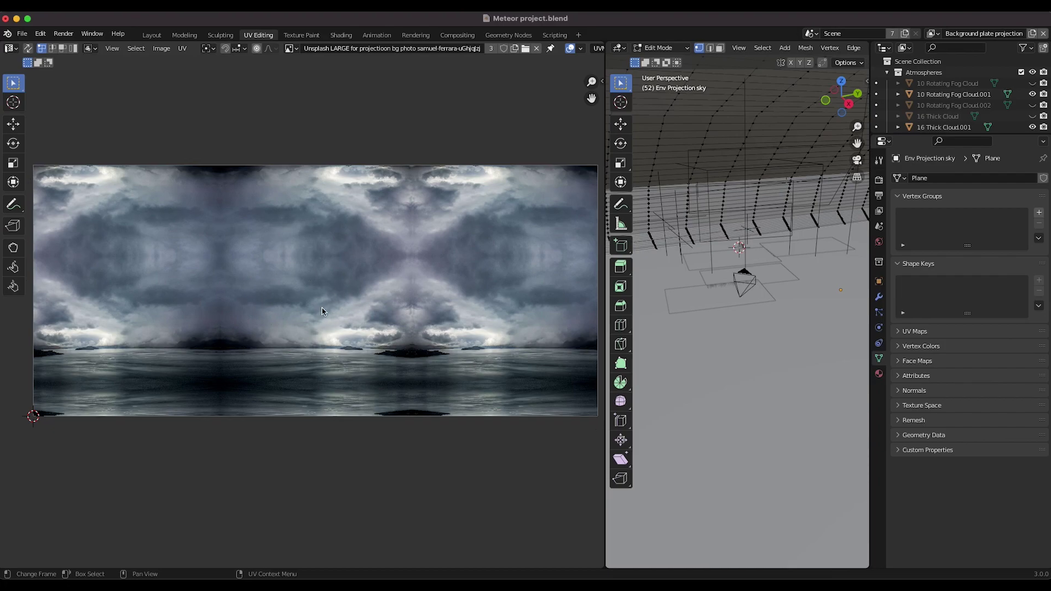
{"action": "scroll", "coordinate": [342, 292], "scroll_direction": "right", "scroll_amount": 2}
{"action": "scroll", "coordinate": [341, 291], "scroll_direction": "up", "scroll_amount": 2}
{"action": "scroll", "coordinate": [342, 293], "scroll_direction": "left", "scroll_amount": 1}
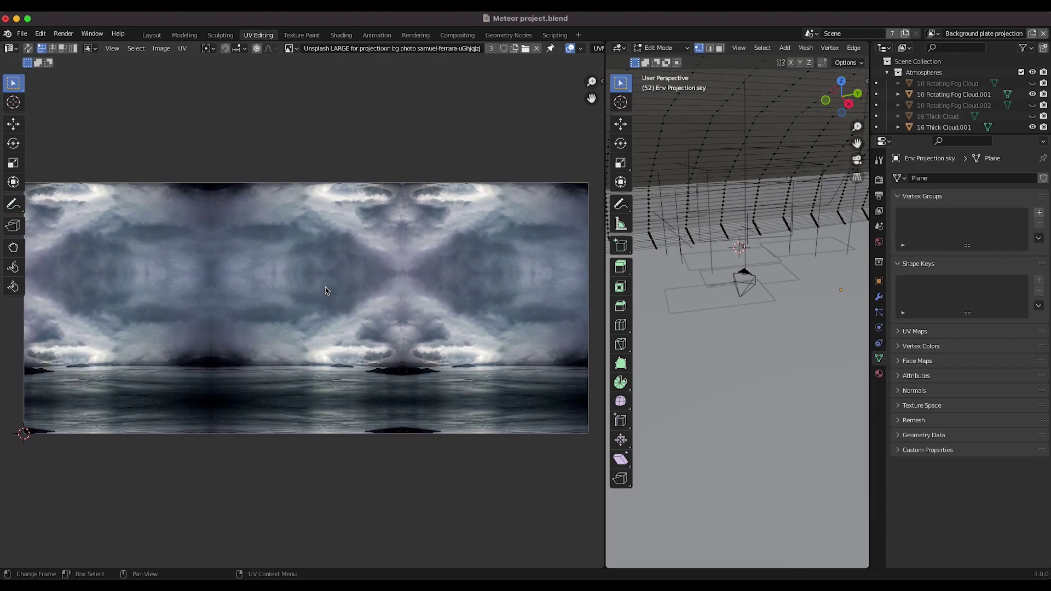
Step: Return to the Layout workspace and inspect the ground plane's material, leaving the Env Projection sky mesh selected
{"action": "left_click", "coordinate": [151, 35]}
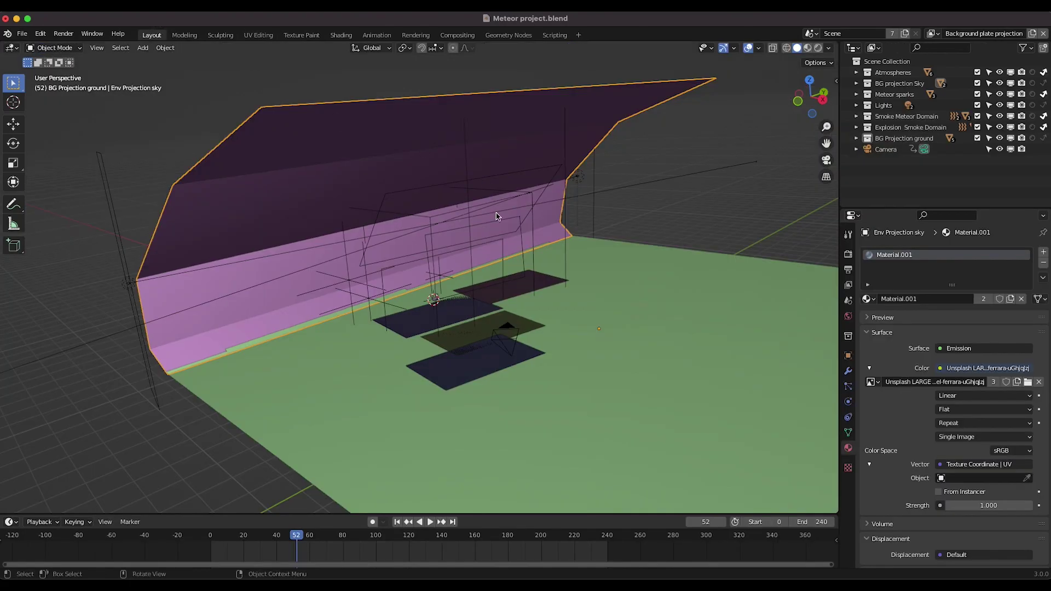
{"action": "scroll", "coordinate": [507, 271], "scroll_direction": "down", "scroll_amount": 2}
{"action": "left_click", "coordinate": [596, 332]}
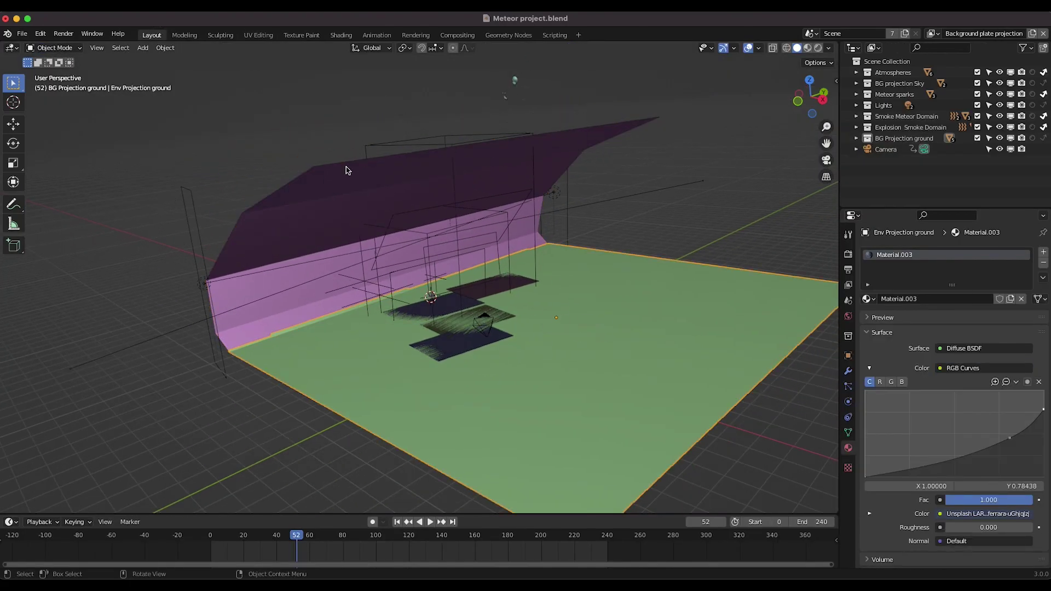
{"action": "left_click", "coordinate": [306, 229]}
Step: Look through the scene camera and switch the viewport to rendered shading
{"action": "left_click", "coordinate": [96, 48]}
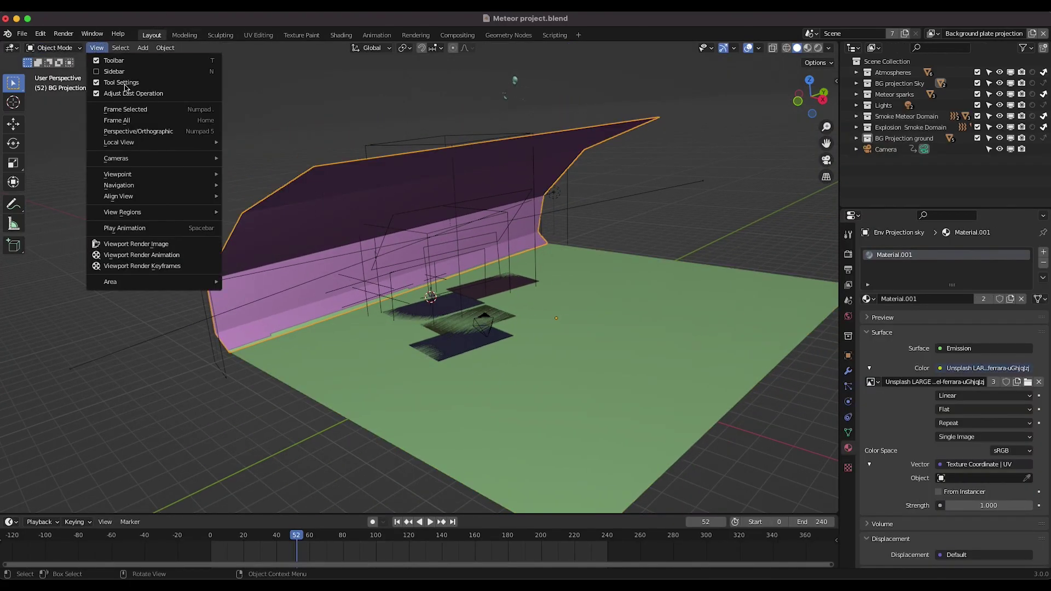
{"action": "mouse_move", "coordinate": [144, 174]}
{"action": "left_click", "coordinate": [254, 172]}
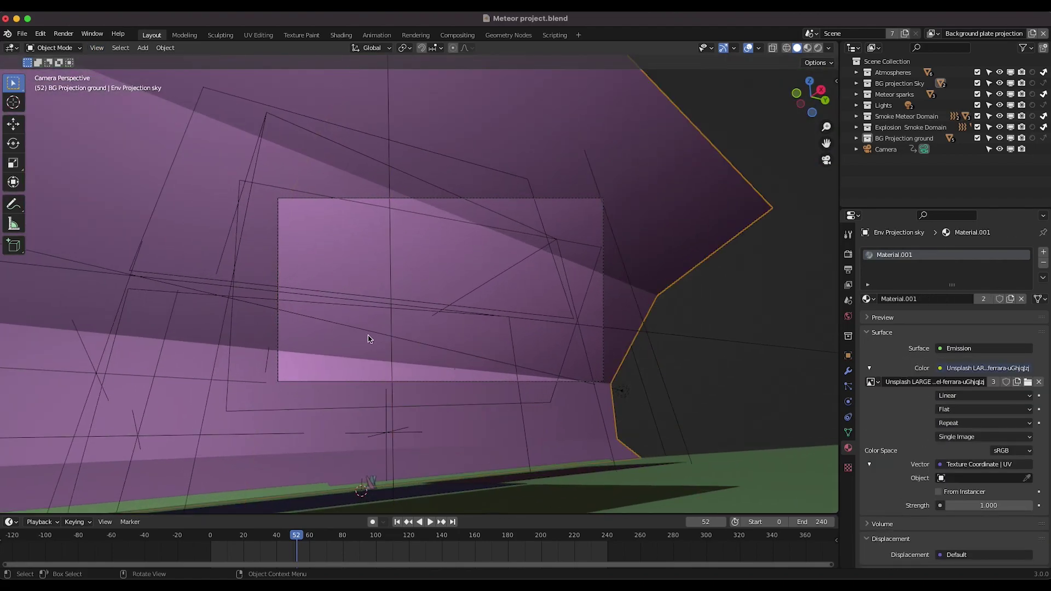
{"action": "scroll", "coordinate": [368, 339], "scroll_direction": "up", "scroll_amount": 1}
{"action": "key", "text": "z"}
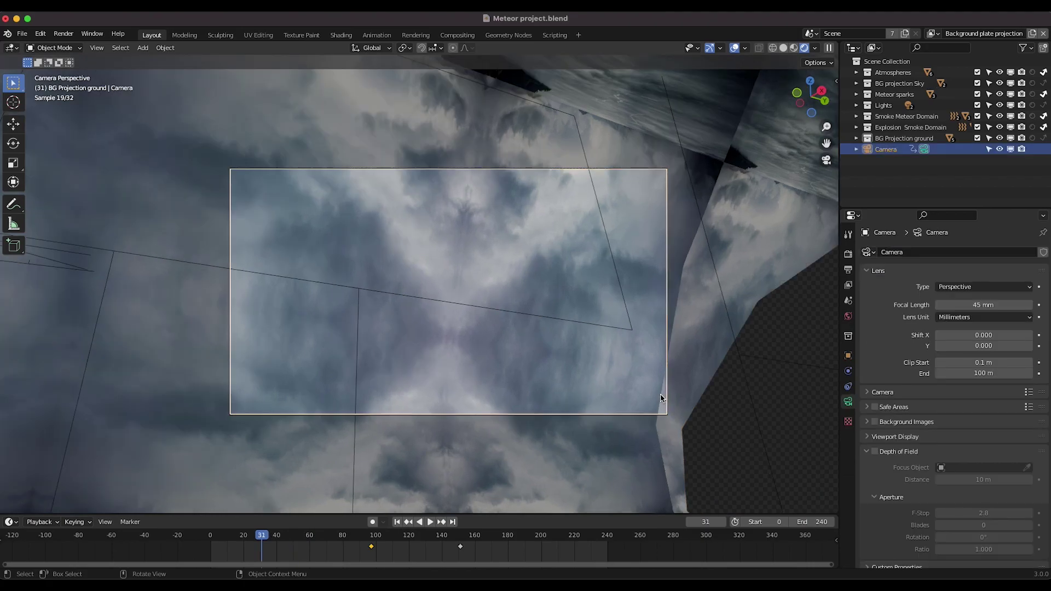
Step: Examine the rendered sky and ground projection from outside the camera, from a distance and close to the puddles
{"action": "middle_click_drag", "start_coordinate": [553, 246], "coordinate": [570, 286]}
{"action": "scroll", "coordinate": [571, 288], "scroll_direction": "down", "scroll_amount": 8}
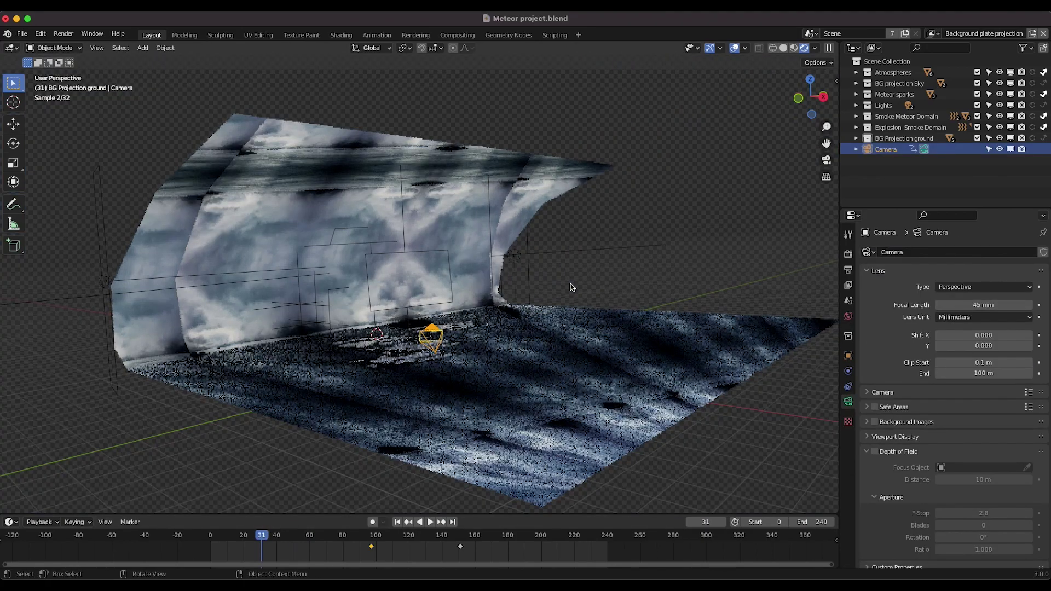
{"action": "mouse_move", "coordinate": [443, 300]}
{"action": "middle_mouse_down"}
{"action": "mouse_move", "coordinate": [383, 295]}
{"action": "mouse_move", "coordinate": [444, 300]}
{"action": "middle_mouse_up"}
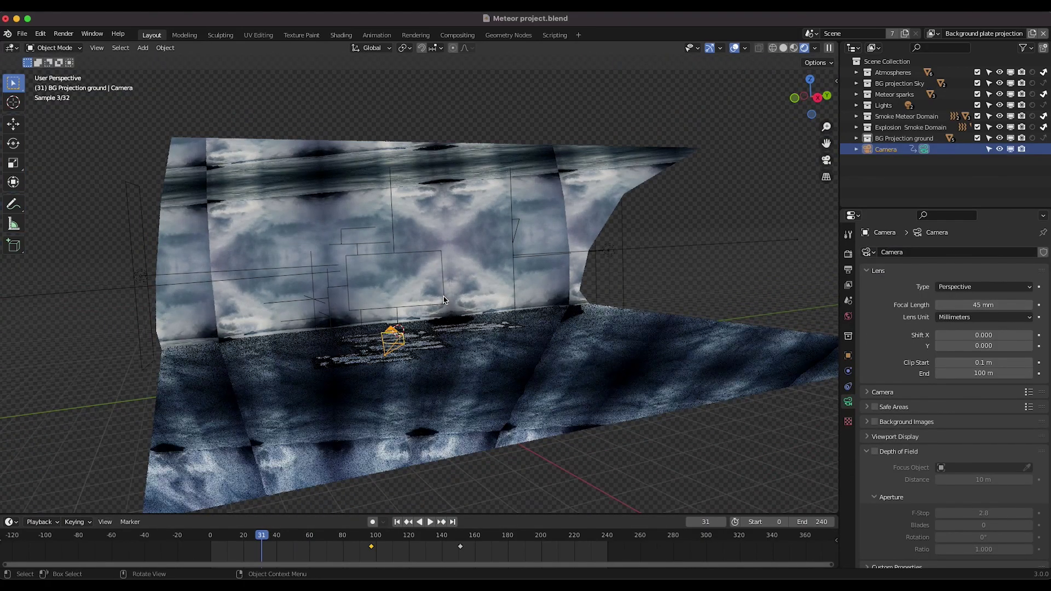
{"action": "scroll", "coordinate": [444, 299], "scroll_direction": "down", "scroll_amount": 10}
{"action": "middle_click_drag", "start_coordinate": [443, 300], "coordinate": [481, 319]}
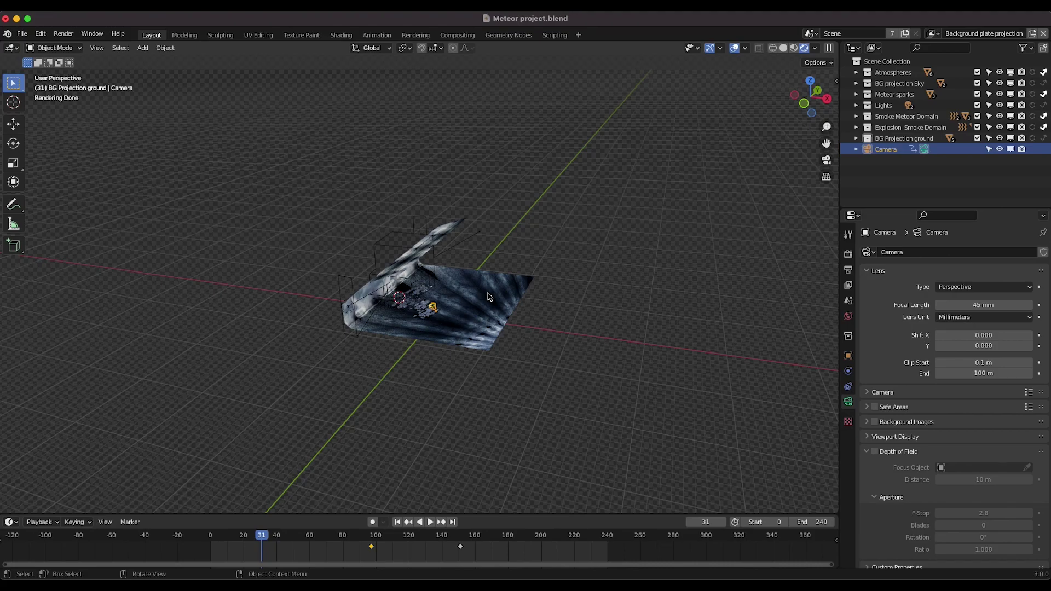
{"action": "scroll", "coordinate": [386, 308], "scroll_direction": "up", "scroll_amount": 5}
{"action": "middle_click_drag", "start_coordinate": [387, 308], "coordinate": [359, 265]}
{"action": "scroll", "coordinate": [387, 313], "scroll_direction": "up", "scroll_amount": 7}
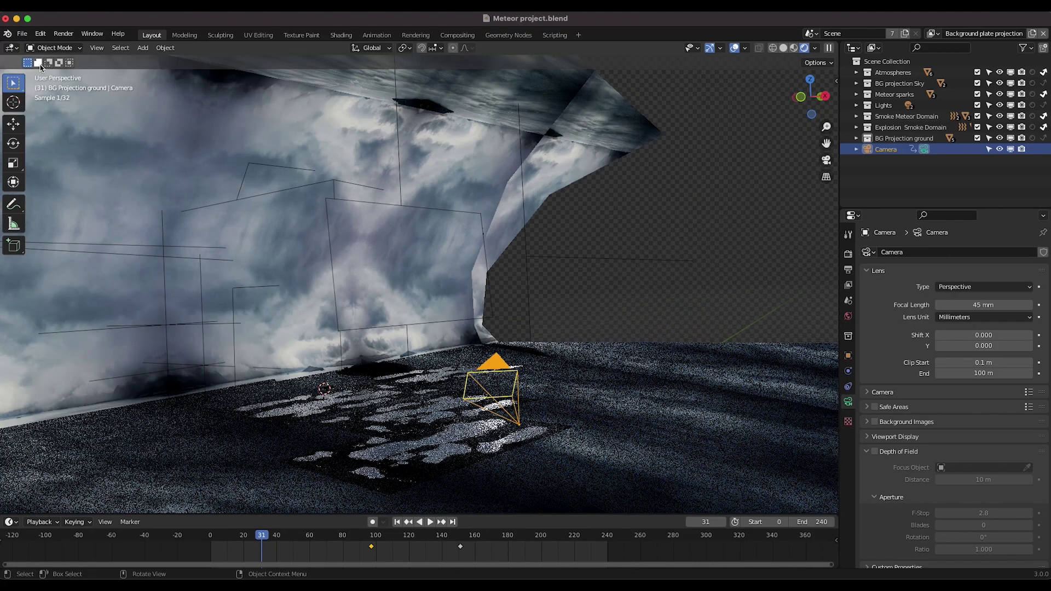
Step: Switch back to the camera viewpoint and set the current frame to 61
{"action": "left_click", "coordinate": [100, 50]}
{"action": "mouse_move", "coordinate": [153, 174]}
{"action": "left_click", "coordinate": [284, 176]}
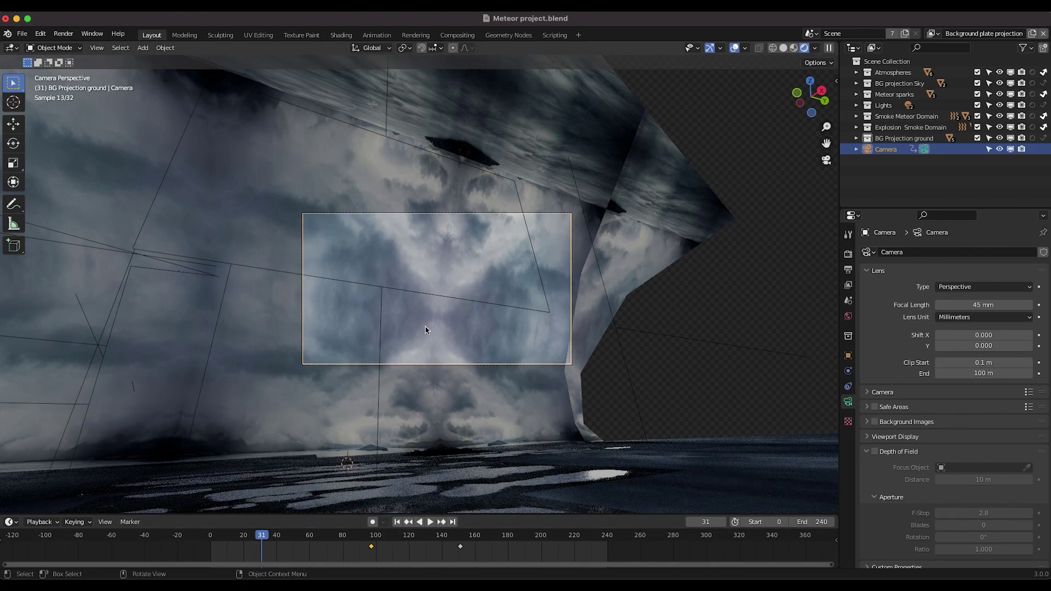
{"action": "left_click", "coordinate": [312, 538]}
Step: Inspect the reflective puddle planes on the ground from above by selecting individual planes
{"action": "middle_click_drag", "start_coordinate": [492, 262], "coordinate": [550, 294]}
{"action": "mouse_move", "coordinate": [451, 307]}
{"action": "middle_mouse_down"}
{"action": "mouse_move", "coordinate": [457, 328]}
{"action": "mouse_move", "coordinate": [449, 307]}
{"action": "middle_mouse_up"}
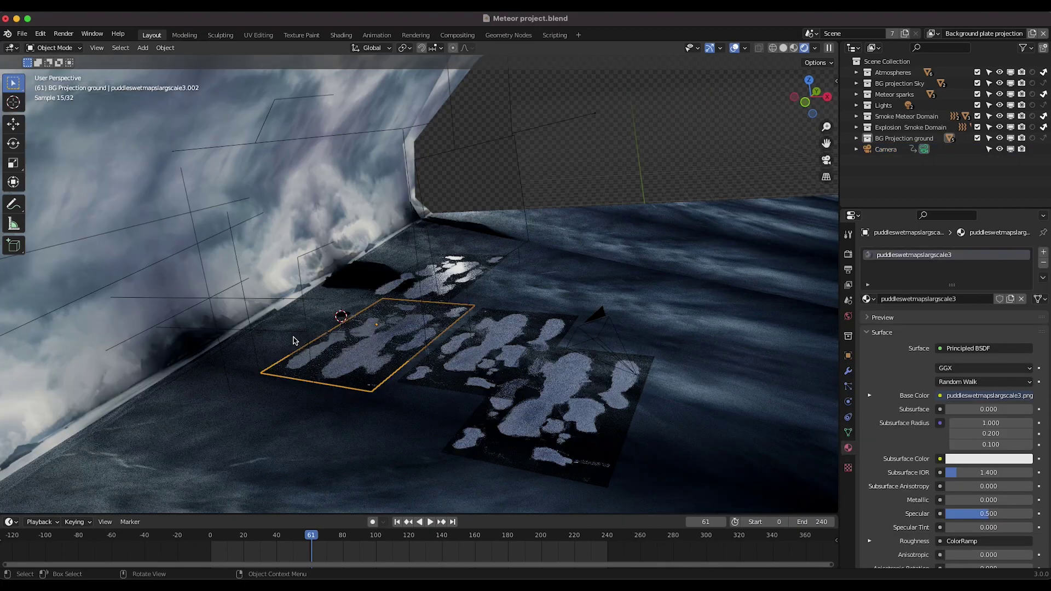
{"action": "left_click", "coordinate": [441, 279]}
{"action": "left_click", "coordinate": [373, 349]}
Step: Restore the camera viewpoint to check the puddle planes in the shot
{"action": "left_click", "coordinate": [97, 47]}
{"action": "mouse_move", "coordinate": [115, 176]}
{"action": "left_click", "coordinate": [237, 176]}
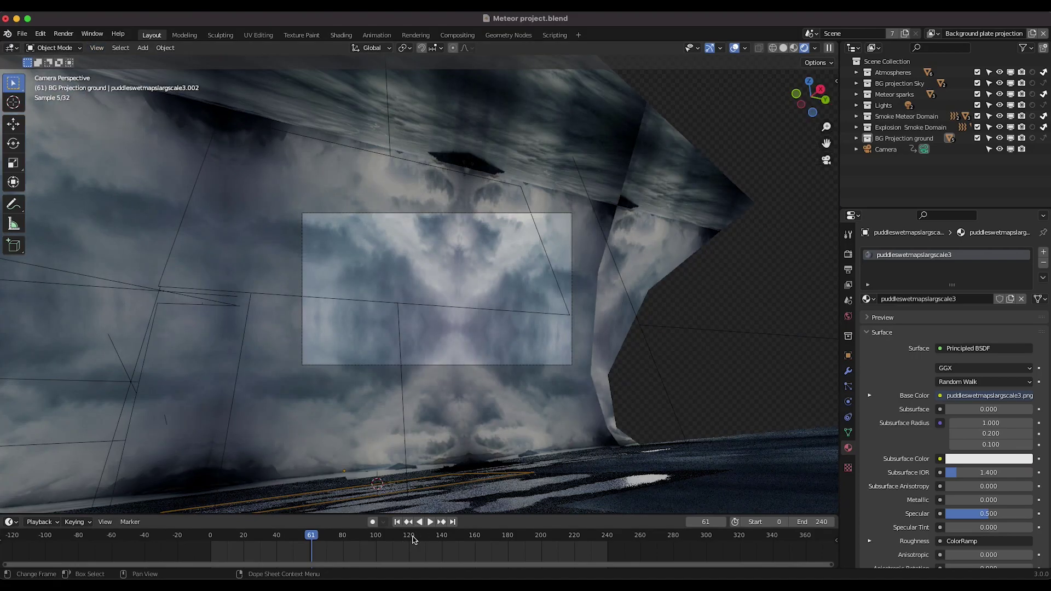
Step: Set the current frame to 138 and check a puddle plane and the projected ground mesh through the camera
{"action": "left_click", "coordinate": [439, 540]}
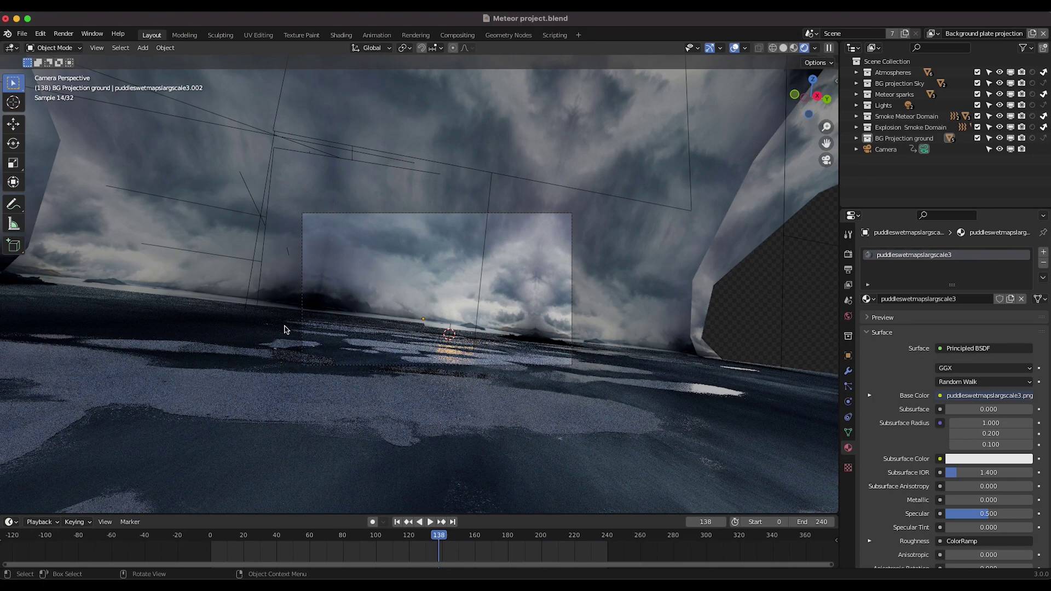
{"action": "left_click", "coordinate": [342, 360]}
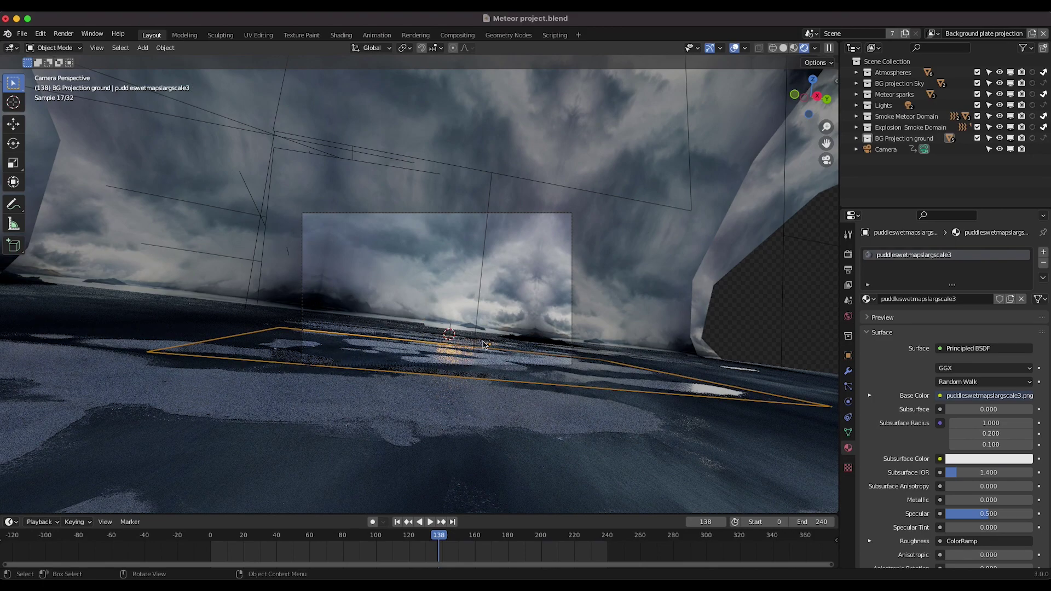
{"action": "scroll", "coordinate": [412, 346], "scroll_direction": "up", "scroll_amount": 3}
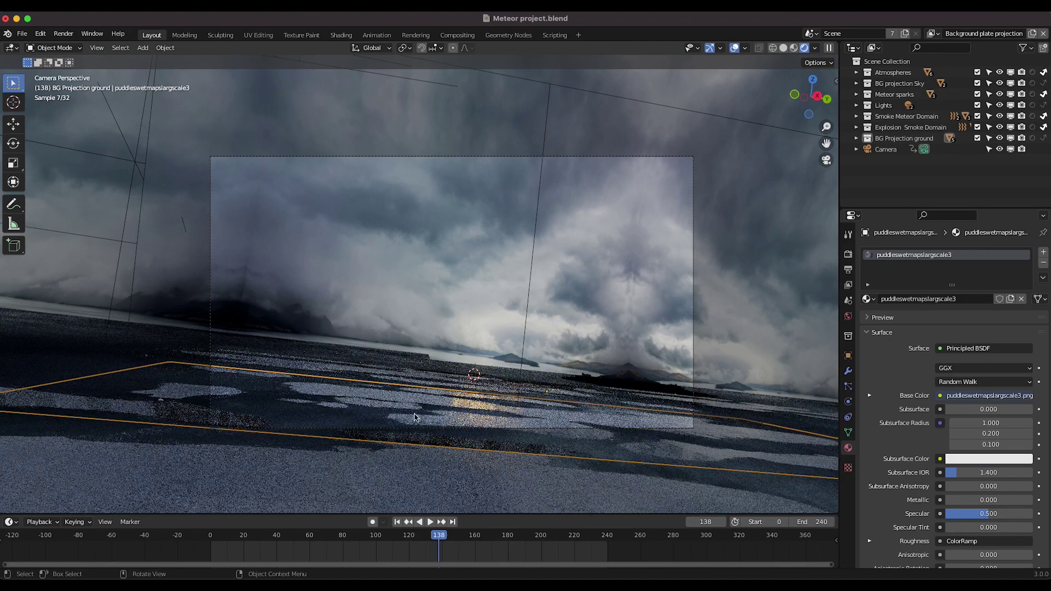
{"action": "left_click", "coordinate": [359, 402]}
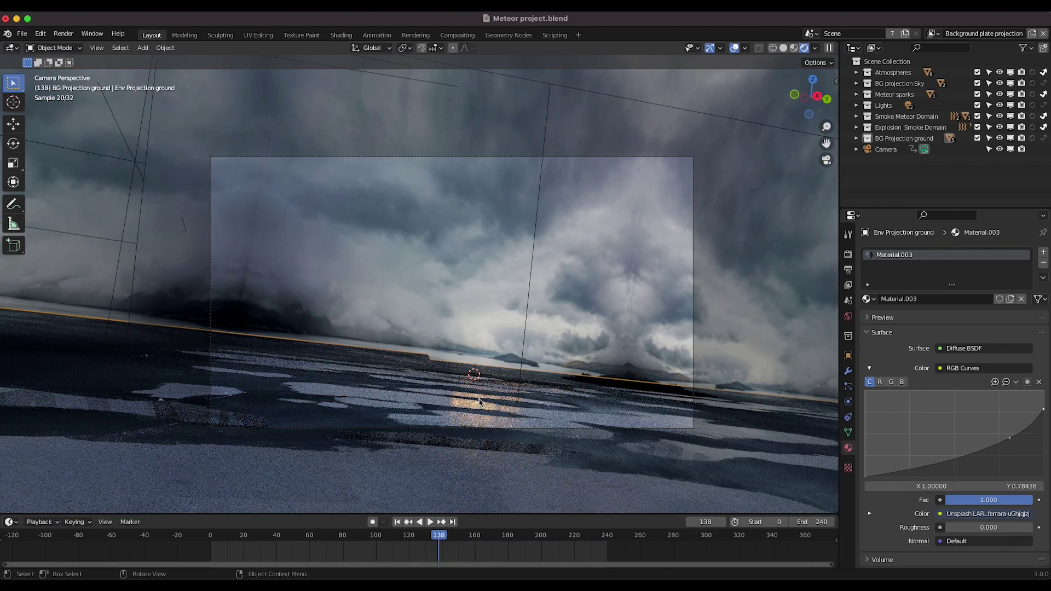
Step: Leave the camera viewpoint in Solid shading and inspect the explosion smoke domain above the puddle planes
{"action": "key", "text": "z"}
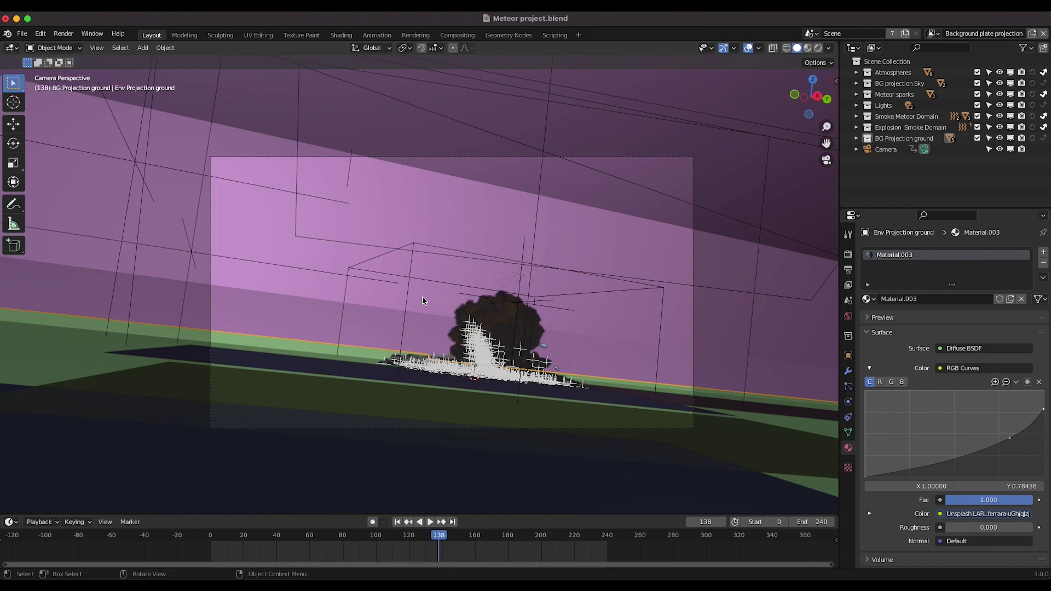
{"action": "middle_click_drag", "start_coordinate": [453, 373], "coordinate": [468, 277]}
{"action": "left_click", "coordinate": [468, 277]}
{"action": "left_click", "coordinate": [438, 291]}
{"action": "left_click", "coordinate": [421, 372]}
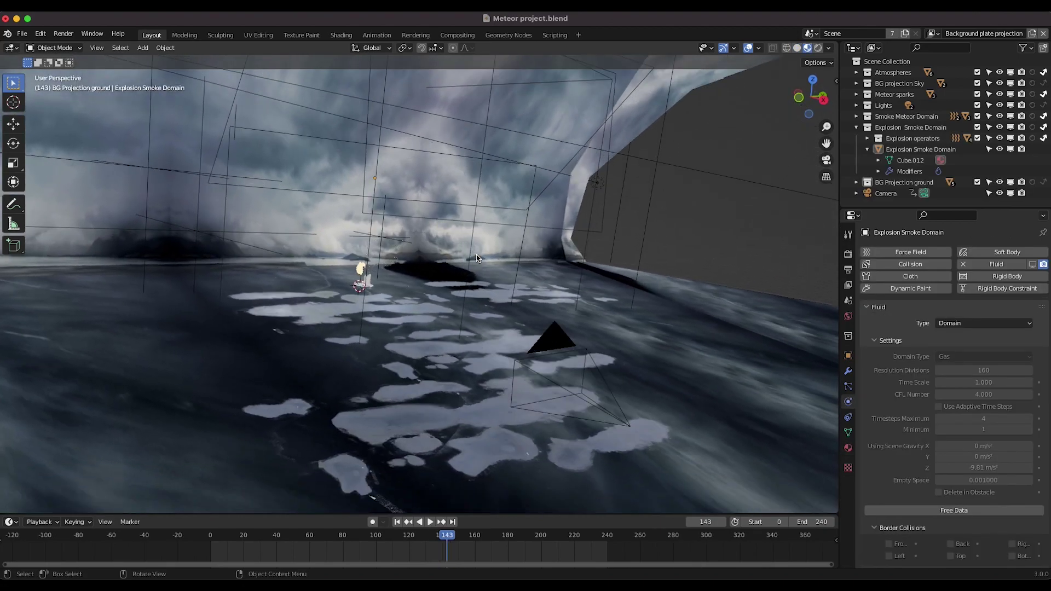
Step: Examine the textured puddle planes from above and from a distance, and select the explosion smoke domain
{"action": "middle_click_drag", "start_coordinate": [476, 258], "coordinate": [531, 322]}
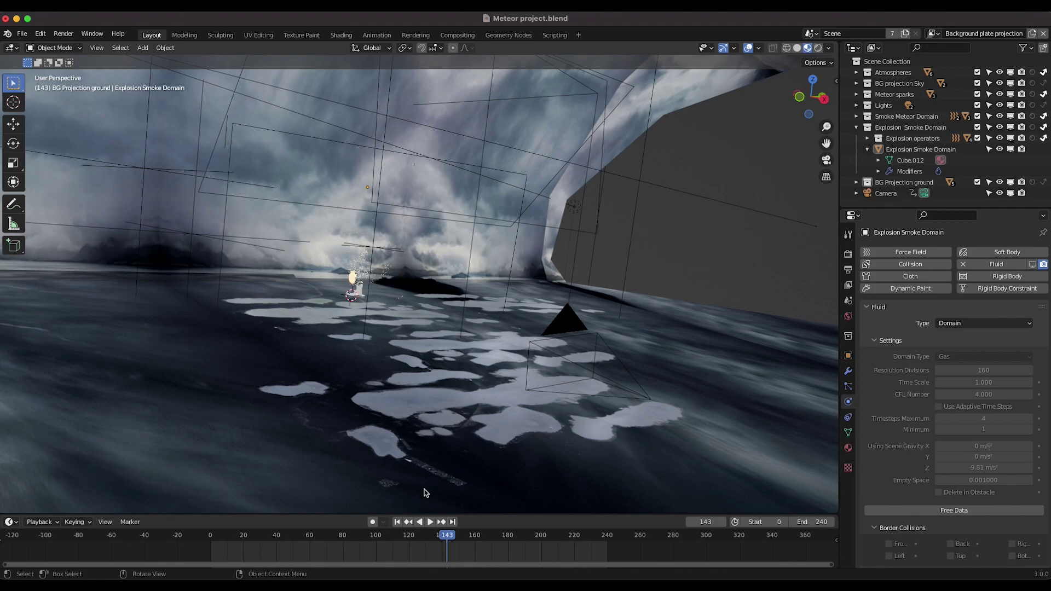
{"action": "scroll", "coordinate": [411, 348], "scroll_direction": "up", "scroll_amount": 6}
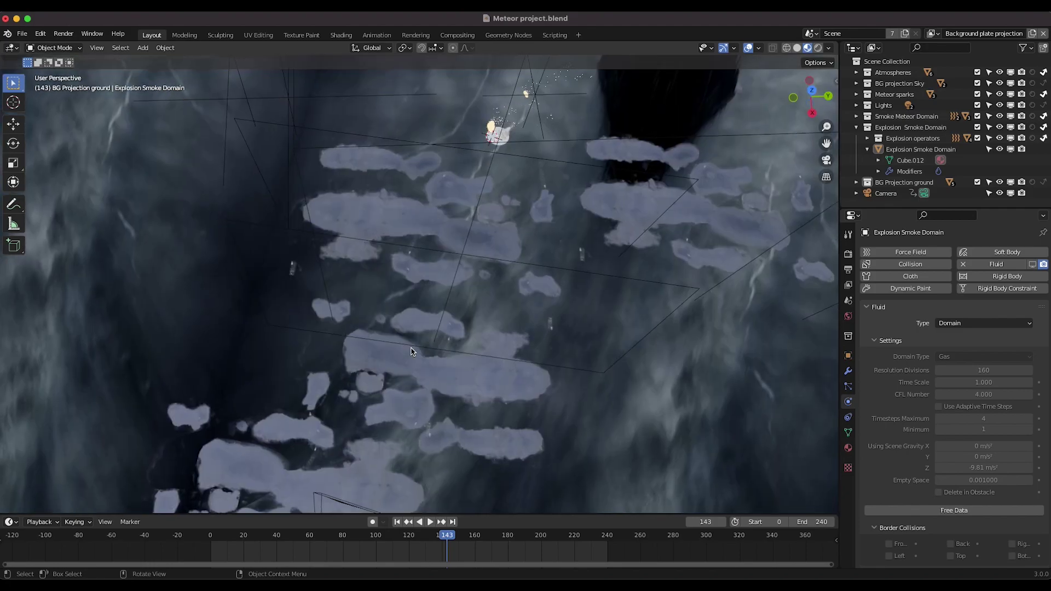
{"action": "scroll", "coordinate": [411, 348], "scroll_direction": "down", "scroll_amount": 4}
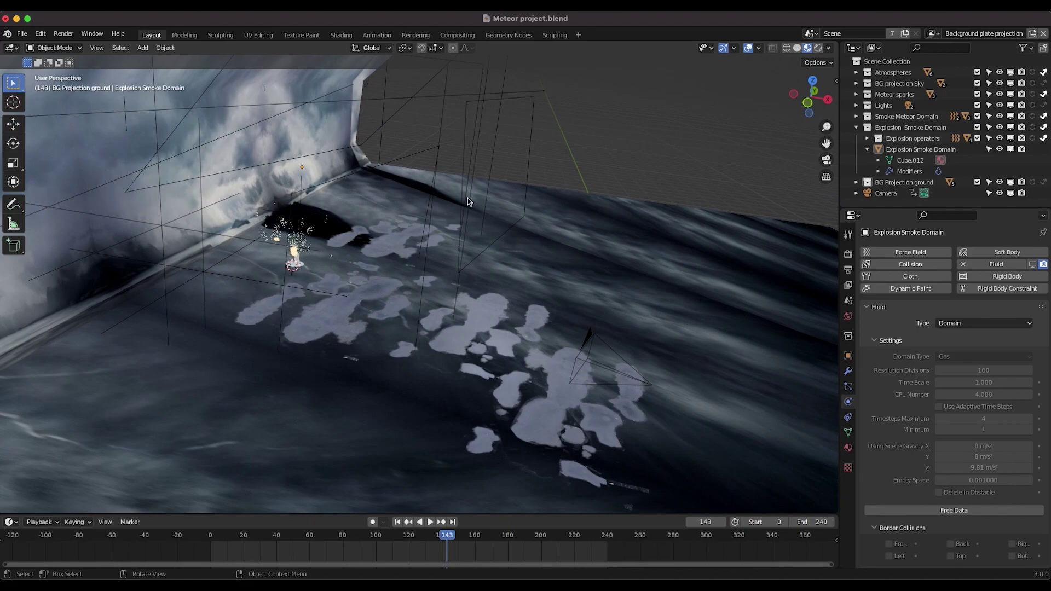
{"action": "scroll", "coordinate": [453, 267], "scroll_direction": "down", "scroll_amount": 4}
{"action": "middle_click_drag", "start_coordinate": [453, 271], "coordinate": [442, 191]}
{"action": "left_click", "coordinate": [402, 150]}
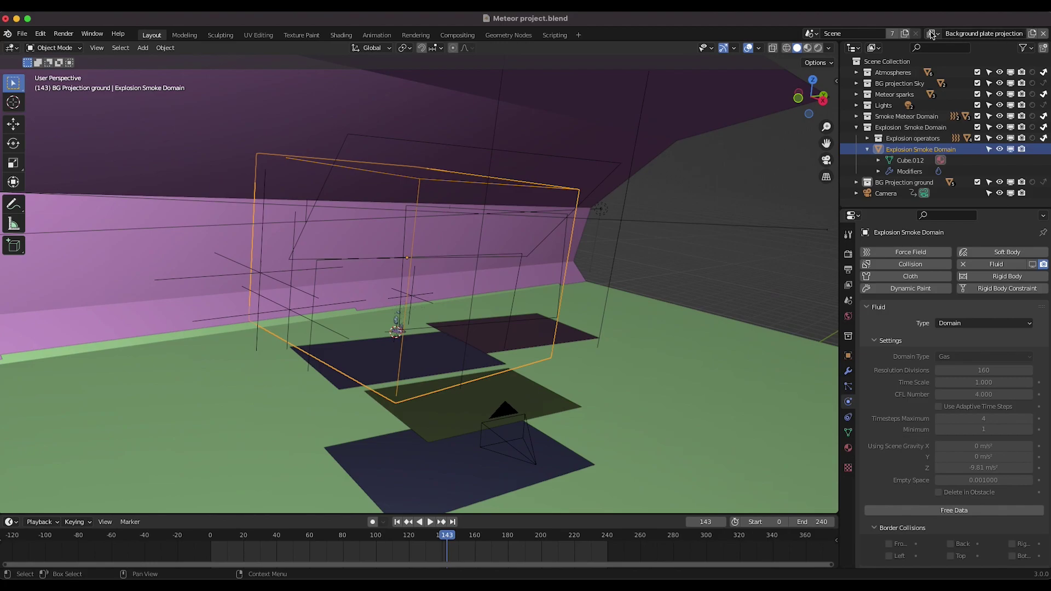
Step: Switch to the Atmosphere sky view layer and hide every collection except Atmospheres
{"action": "left_click", "coordinate": [930, 33]}
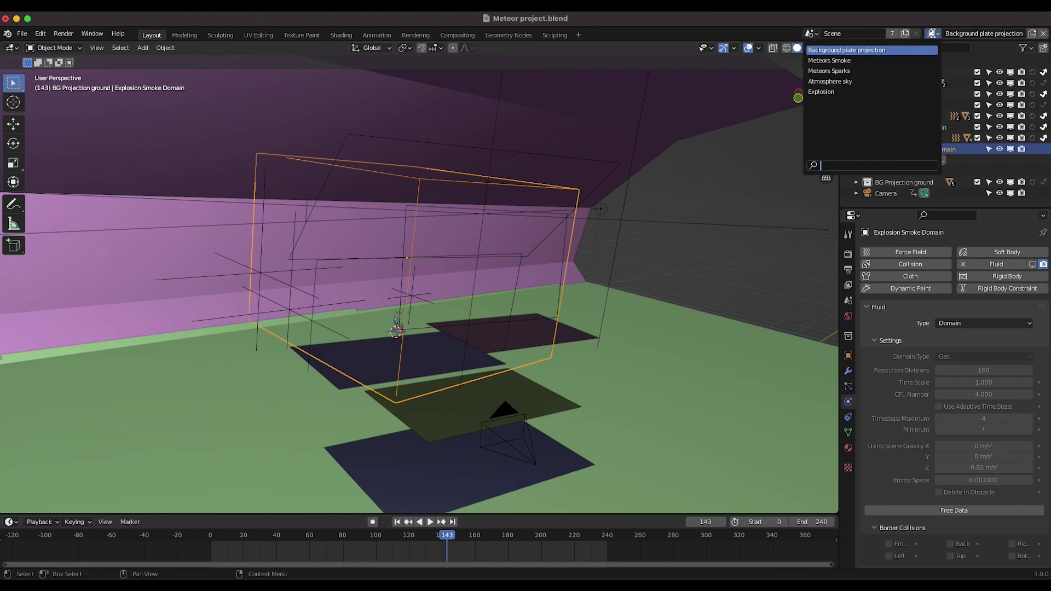
{"action": "left_click", "coordinate": [846, 81]}
{"action": "middle_click_drag", "start_coordinate": [508, 273], "coordinate": [534, 273]}
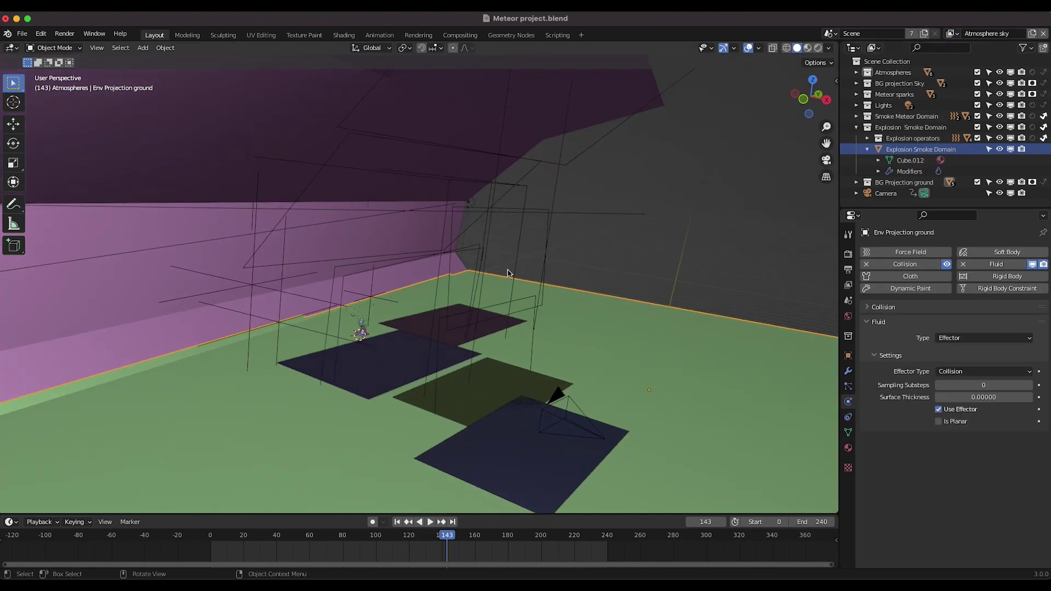
{"action": "left_click", "coordinate": [856, 127]}
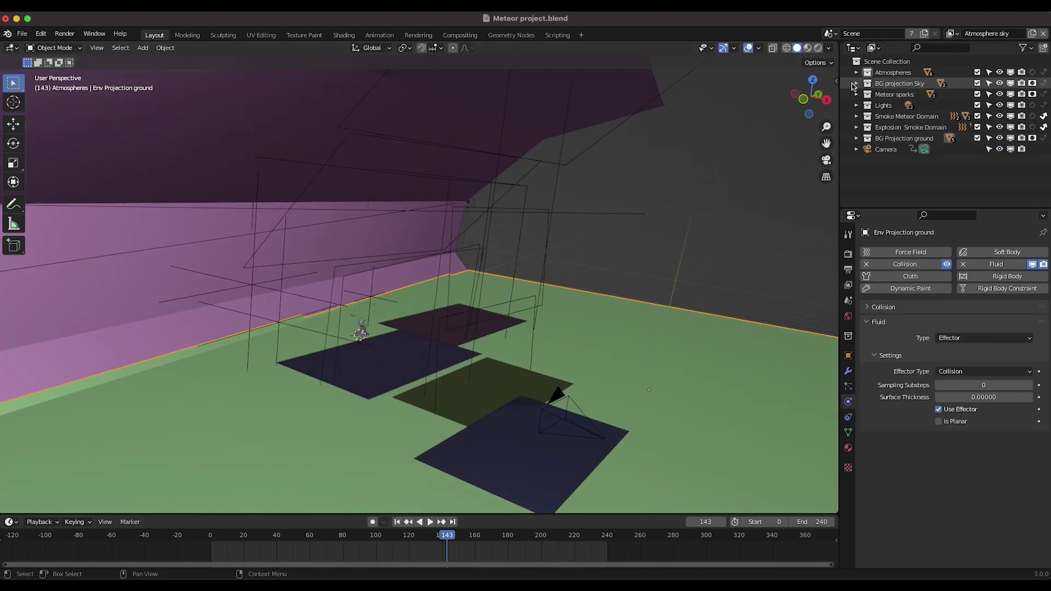
{"action": "left_click_drag", "start_coordinate": [998, 83], "coordinate": [1000, 138]}
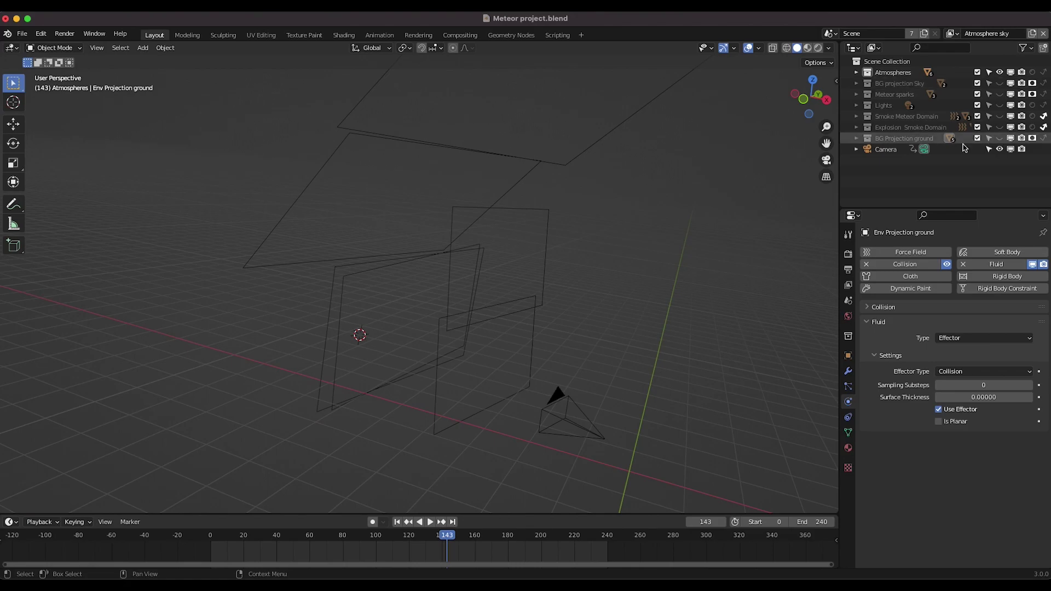
Step: Select all the cloud planes of the Atmospheres collection and switch the viewport to Rendered shading
{"action": "scroll", "coordinate": [554, 287], "scroll_direction": "up", "scroll_amount": 3}
{"action": "left_click_drag", "start_coordinate": [554, 288], "coordinate": [565, 404]}
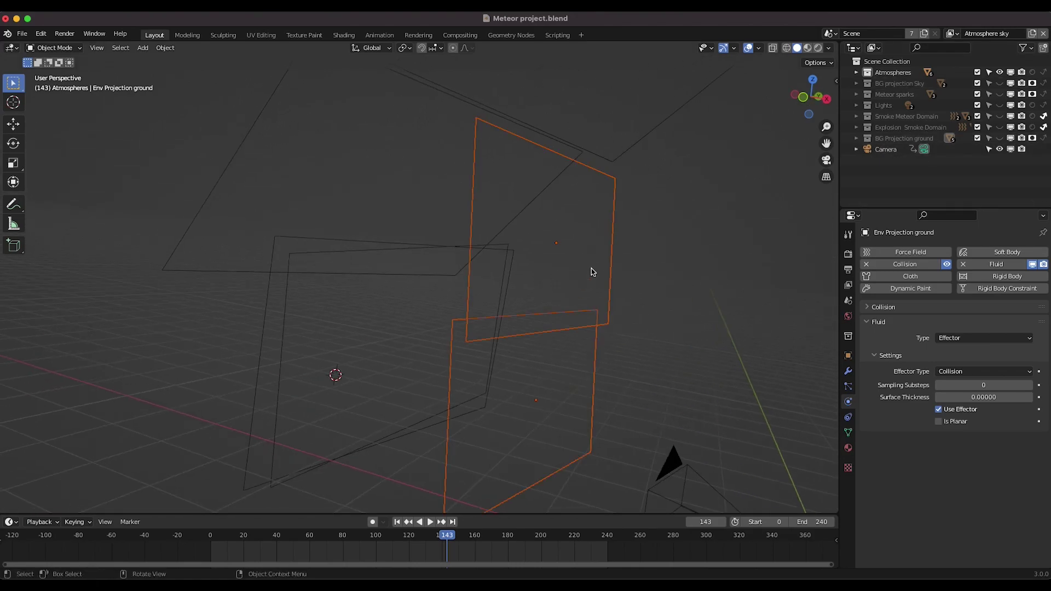
{"action": "left_click", "coordinate": [654, 253]}
{"action": "scroll", "coordinate": [645, 224], "scroll_direction": "down", "scroll_amount": 3}
{"action": "left_click_drag", "start_coordinate": [698, 110], "coordinate": [416, 334]}
{"action": "scroll", "coordinate": [516, 303], "scroll_direction": "left", "scroll_amount": 3}
{"action": "key", "text": "z"}
{"action": "left_click", "coordinate": [517, 307]}
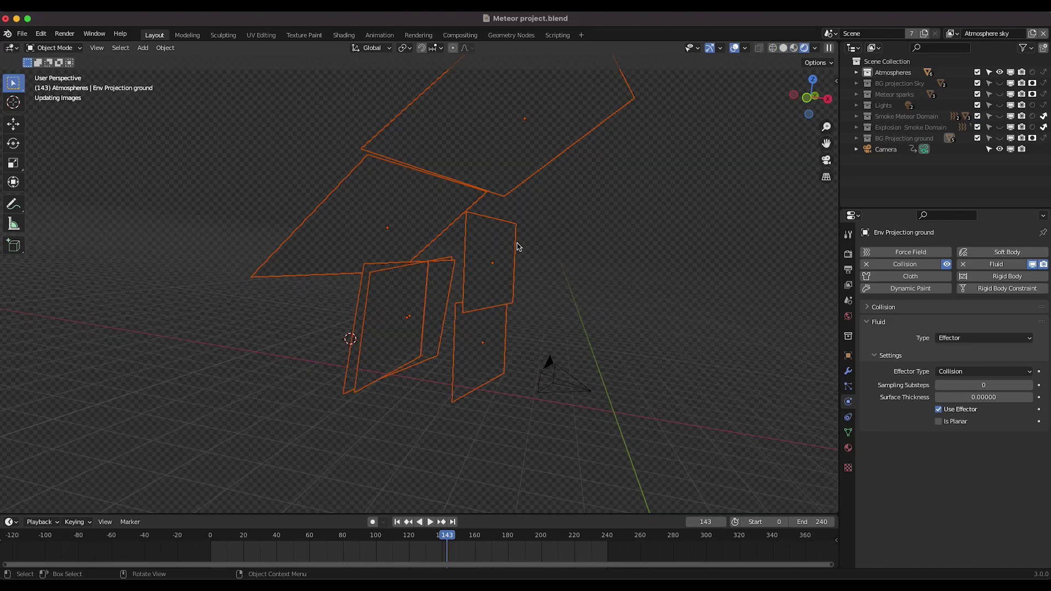
Step: Examine the rendered cloud planes in front of and above the camera from several angles and distances
{"action": "scroll", "coordinate": [650, 232], "scroll_direction": "right", "scroll_amount": 5}
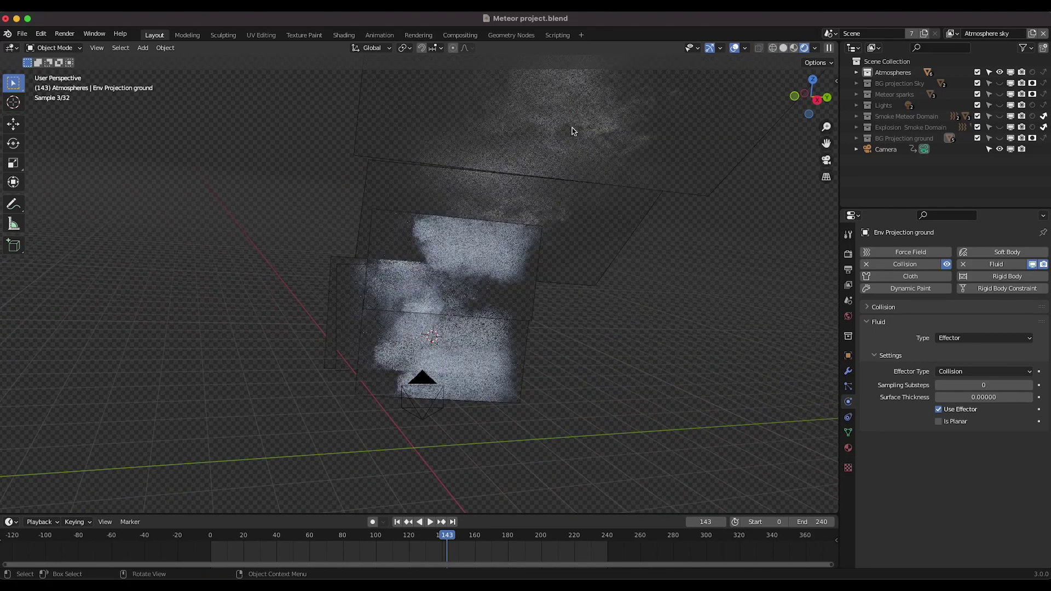
{"action": "scroll", "coordinate": [520, 265], "scroll_direction": "left", "scroll_amount": 4}
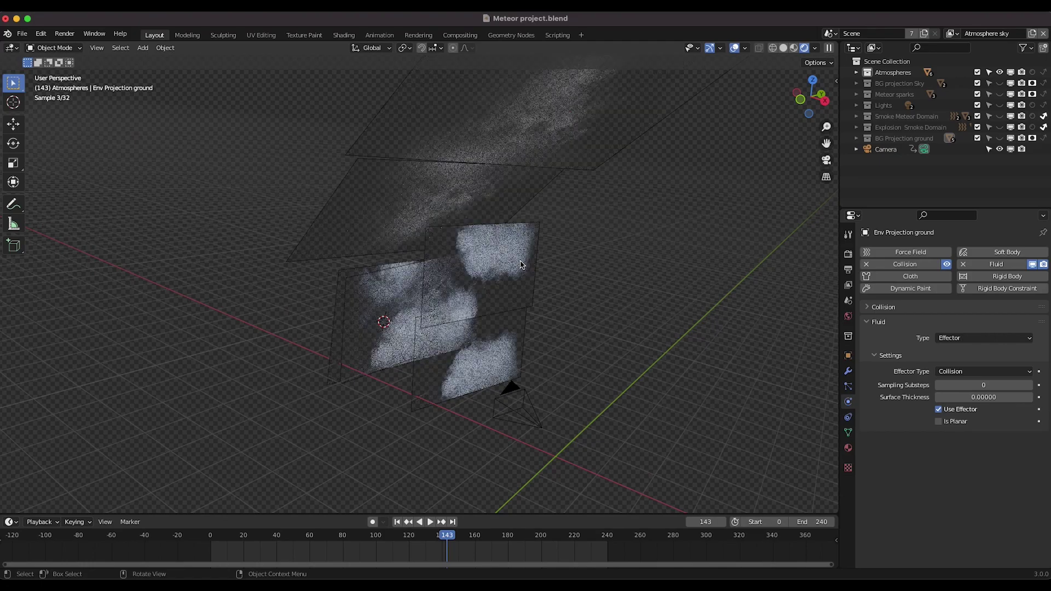
{"action": "scroll", "coordinate": [496, 214], "scroll_direction": "left", "scroll_amount": 2}
{"action": "scroll", "coordinate": [496, 214], "scroll_direction": "down", "scroll_amount": 2}
{"action": "scroll", "coordinate": [496, 214], "scroll_direction": "left", "scroll_amount": 2}
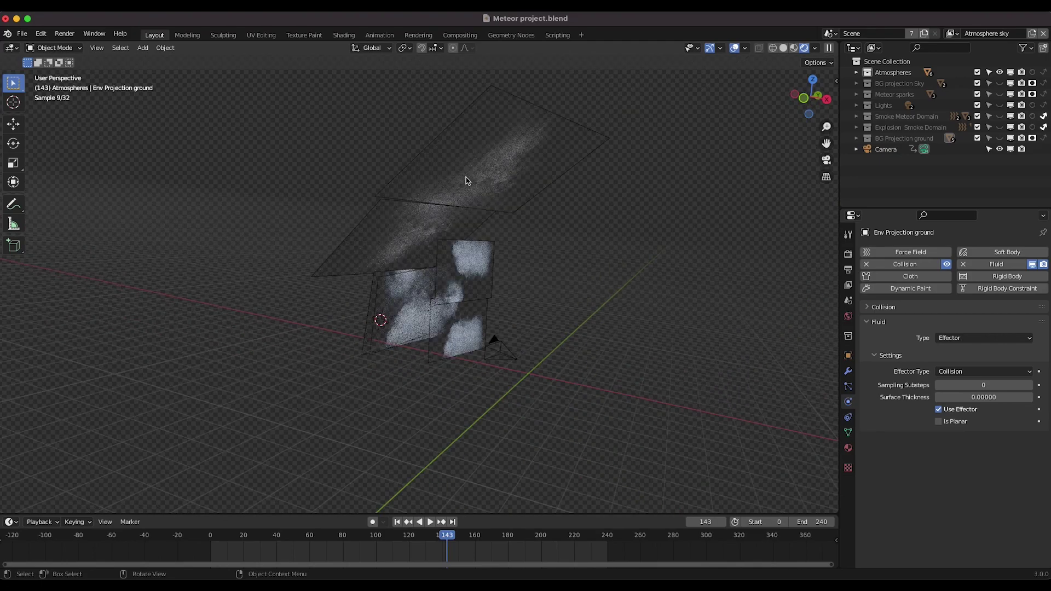
{"action": "scroll", "coordinate": [505, 283], "scroll_direction": "up", "scroll_amount": 3}
{"action": "scroll", "coordinate": [505, 283], "scroll_direction": "left", "scroll_amount": 2}
{"action": "scroll", "coordinate": [573, 250], "scroll_direction": "right", "scroll_amount": 6}
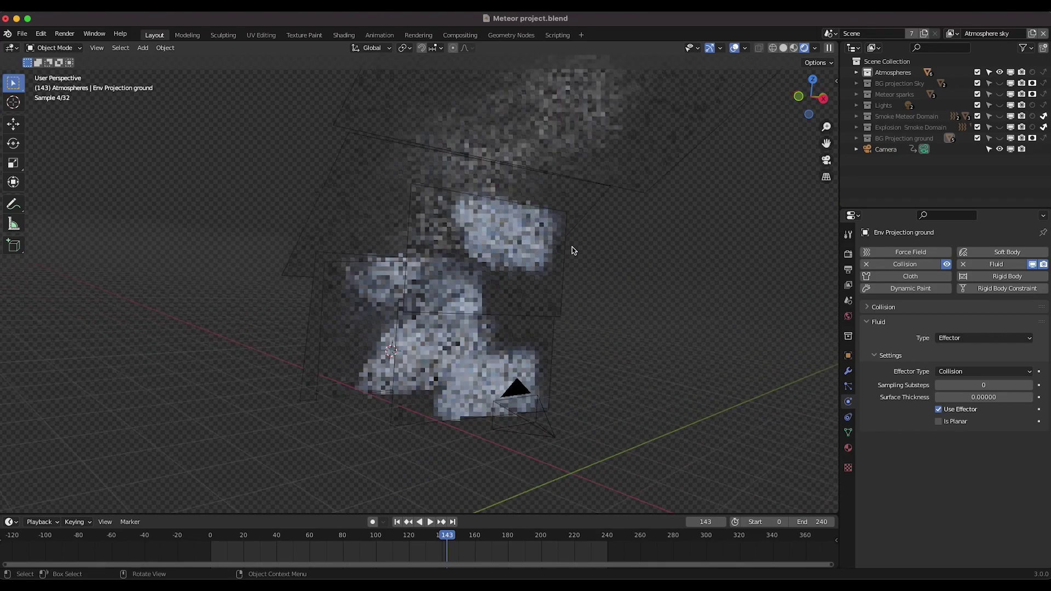
{"action": "scroll", "coordinate": [573, 250], "scroll_direction": "right", "scroll_amount": 6}
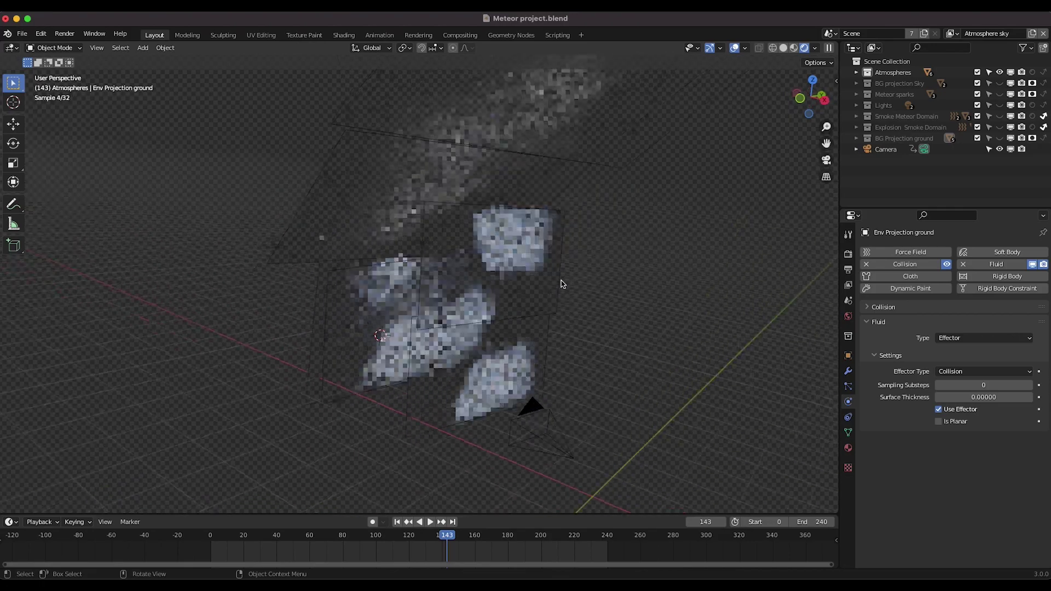
{"action": "scroll", "coordinate": [561, 284], "scroll_direction": "right", "scroll_amount": 8}
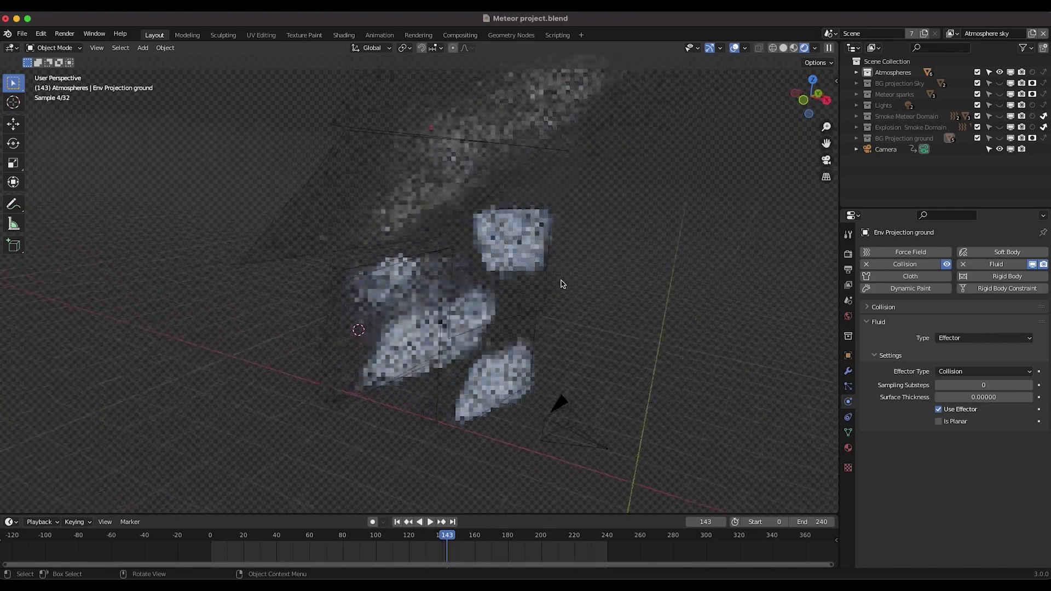
Step: Select the upper front cloud plane, 16 Thick Cloud.001, and examine its placement relative to the other layers
{"action": "left_click", "coordinate": [519, 276]}
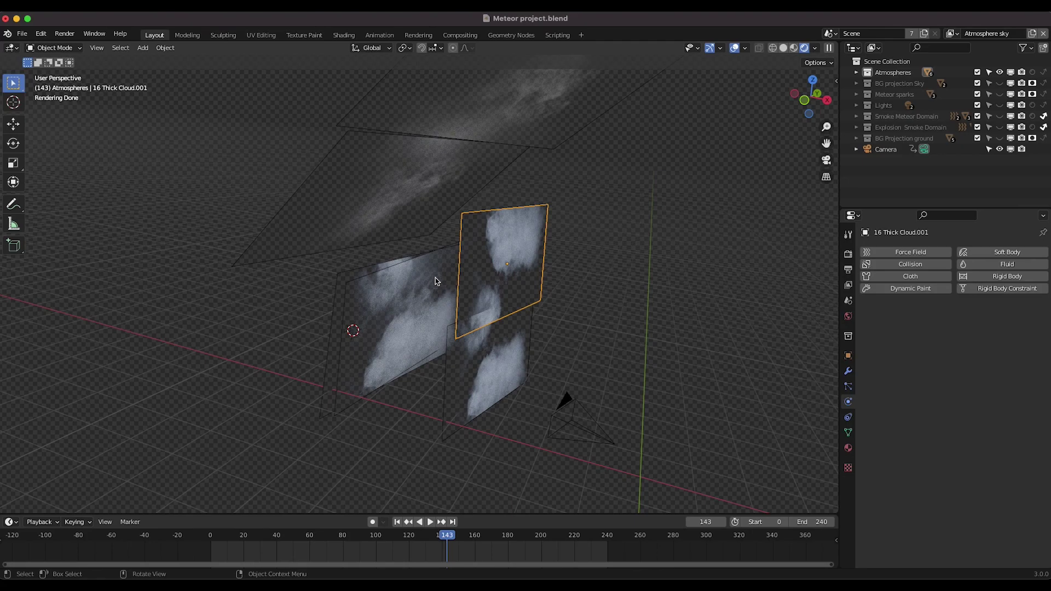
{"action": "scroll", "coordinate": [438, 280], "scroll_direction": "right", "scroll_amount": 6}
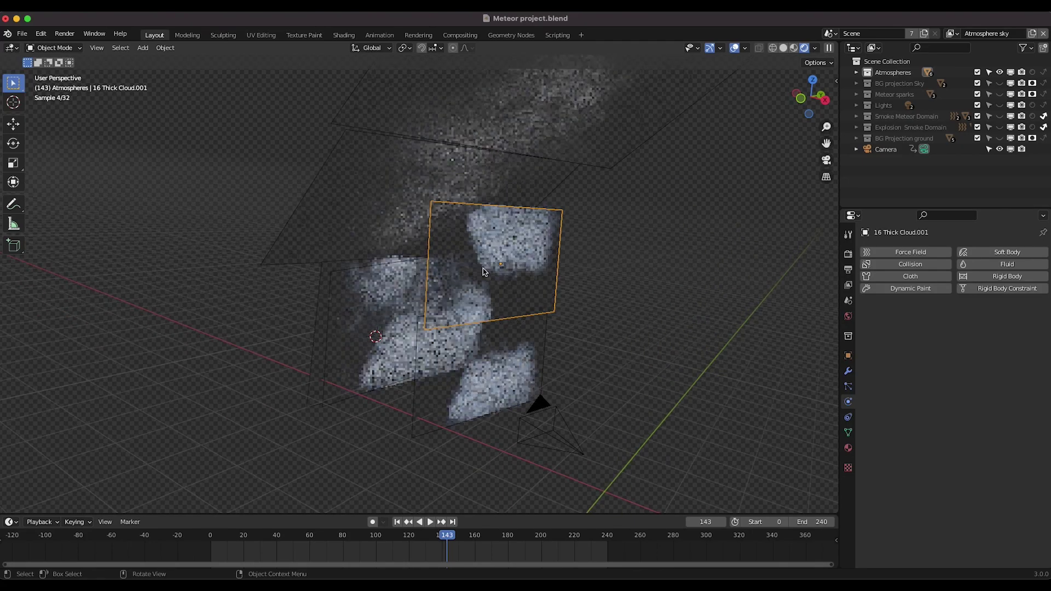
{"action": "scroll", "coordinate": [449, 240], "scroll_direction": "down", "scroll_amount": 2}
{"action": "scroll", "coordinate": [449, 244], "scroll_direction": "right", "scroll_amount": 5}
{"action": "scroll", "coordinate": [378, 349], "scroll_direction": "right", "scroll_amount": 4}
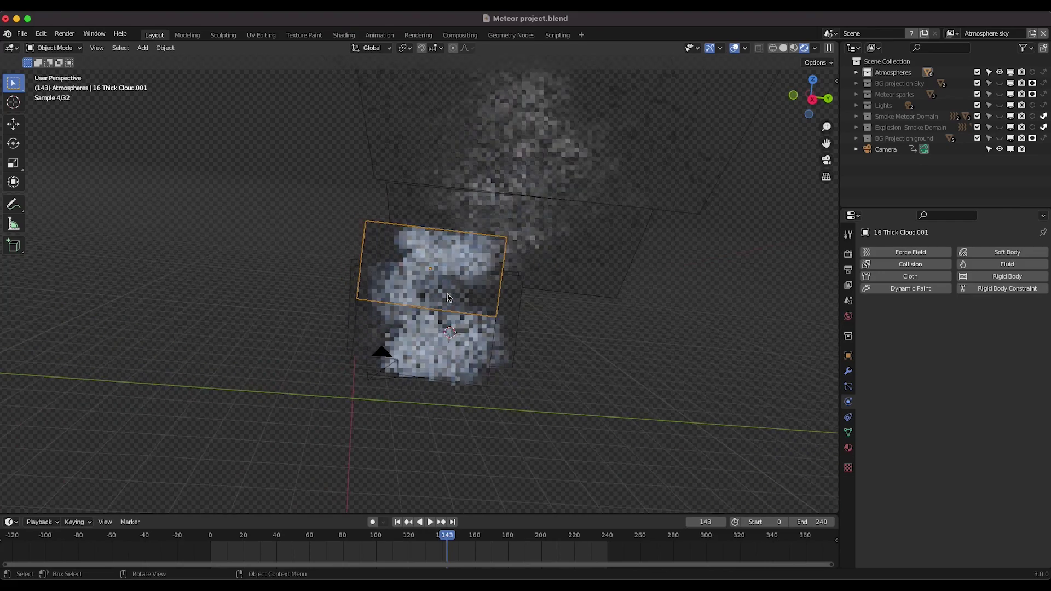
{"action": "scroll", "coordinate": [504, 354], "scroll_direction": "right", "scroll_amount": 5}
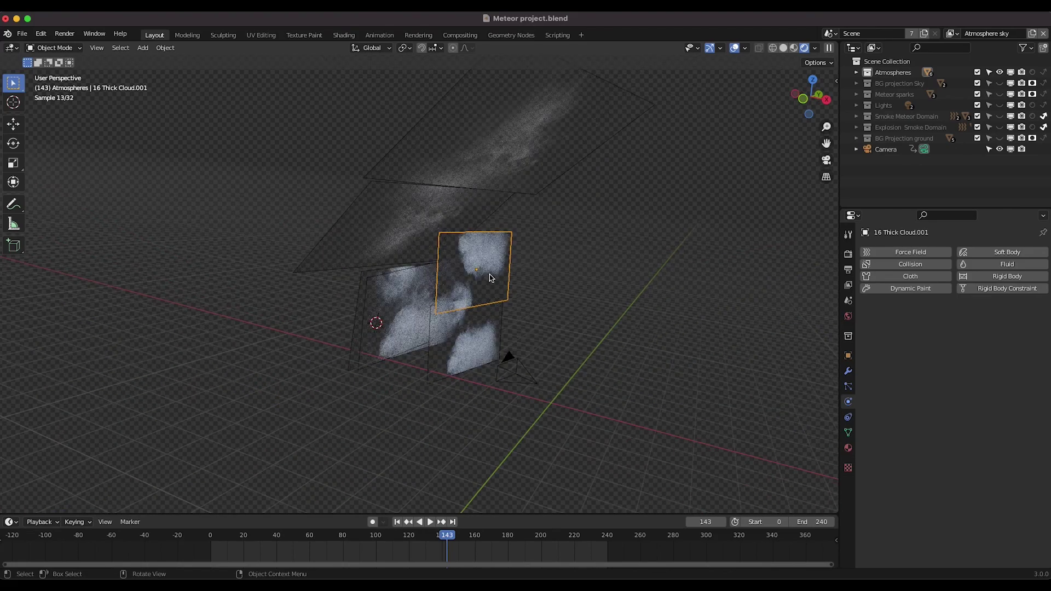
{"action": "scroll", "coordinate": [491, 277], "scroll_direction": "up", "scroll_amount": 5}
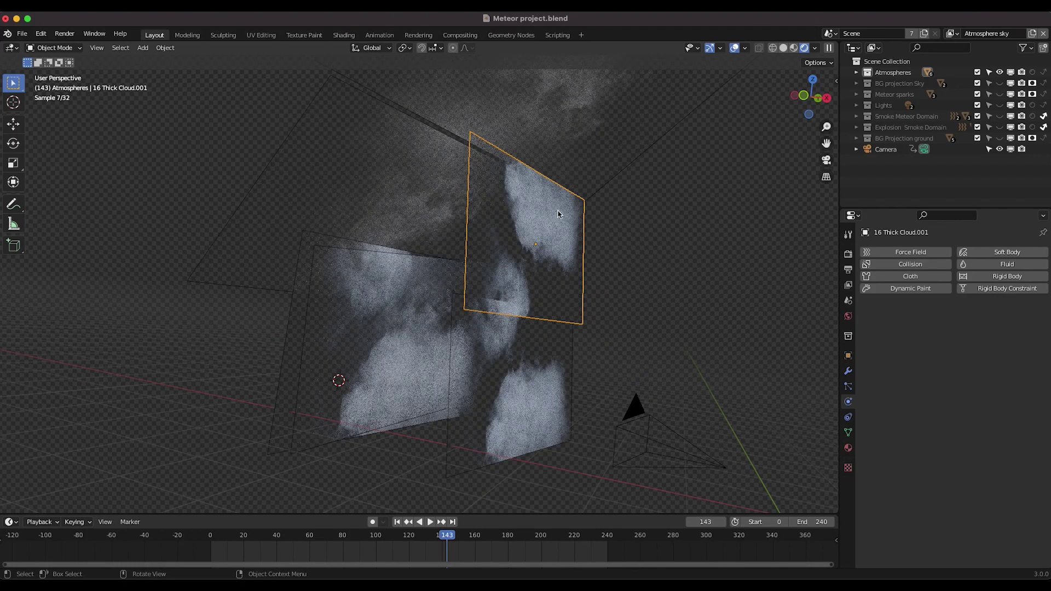
{"action": "middle_click_drag", "start_coordinate": [550, 245], "coordinate": [504, 251]}
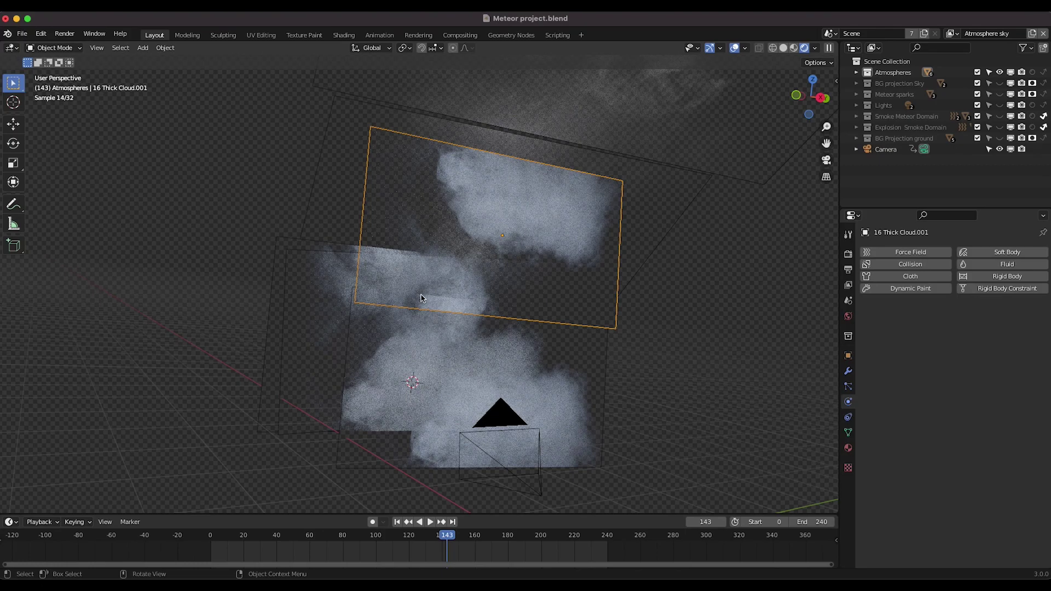
Step: Inspect the cloud layers from the side and select the Atmospheres collection that holds them
{"action": "scroll", "coordinate": [612, 310], "scroll_direction": "right", "scroll_amount": 8}
{"action": "middle_click_drag", "start_coordinate": [404, 224], "coordinate": [462, 196]}
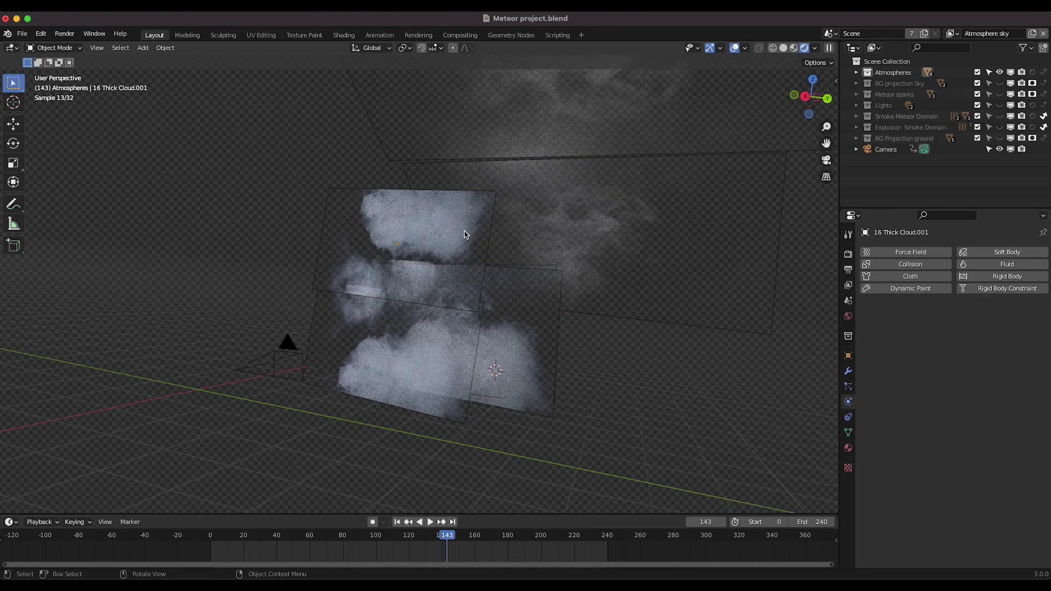
{"action": "mouse_move", "coordinate": [458, 215]}
{"action": "middle_mouse_down"}
{"action": "mouse_move", "coordinate": [556, 236]}
{"action": "mouse_move", "coordinate": [446, 233]}
{"action": "middle_mouse_up"}
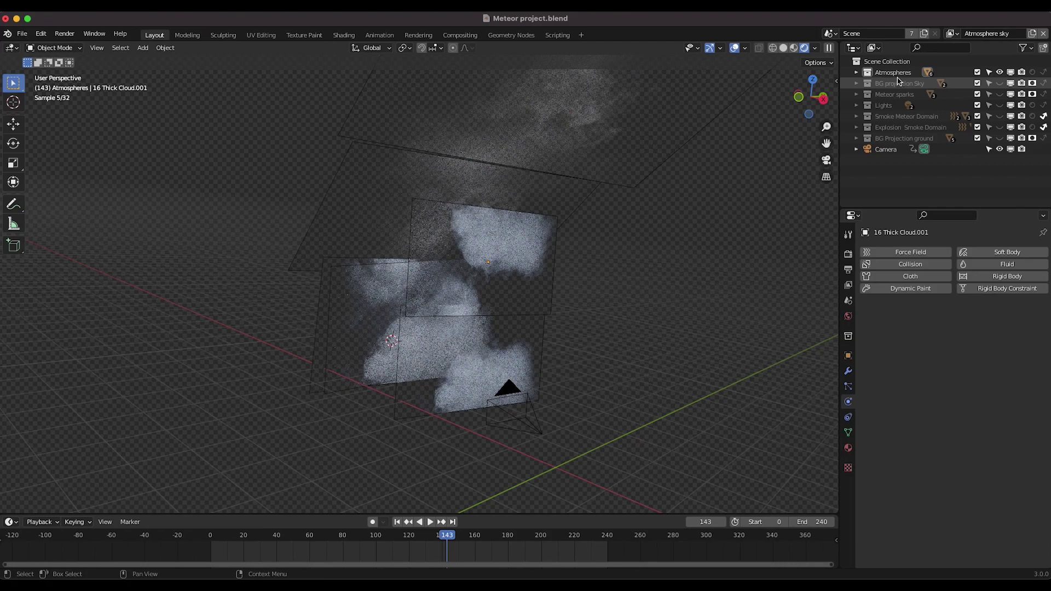
{"action": "left_click", "coordinate": [897, 75]}
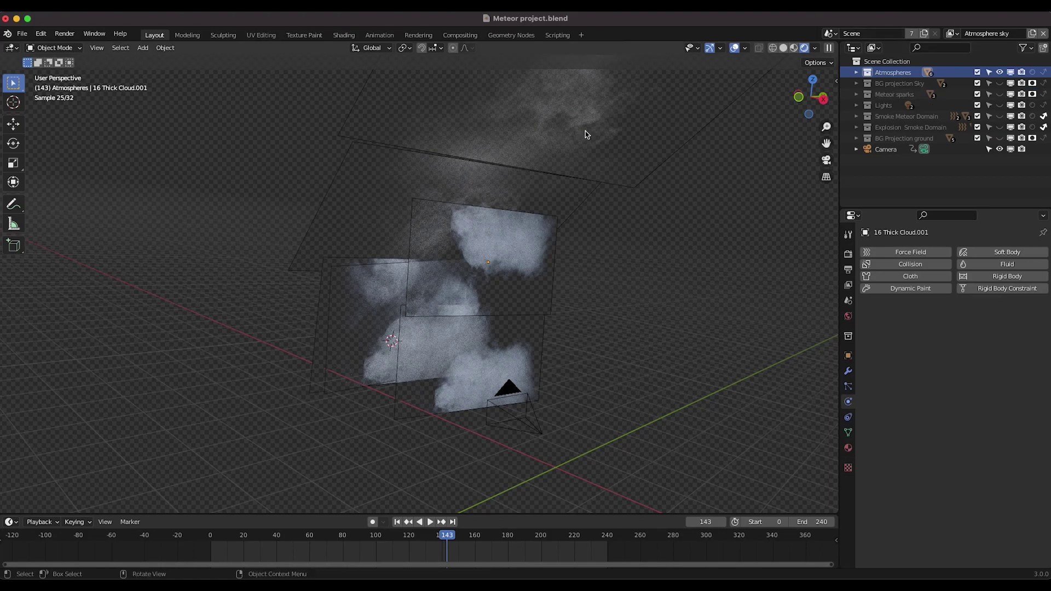
{"action": "middle_click_drag", "start_coordinate": [633, 227], "coordinate": [480, 308]}
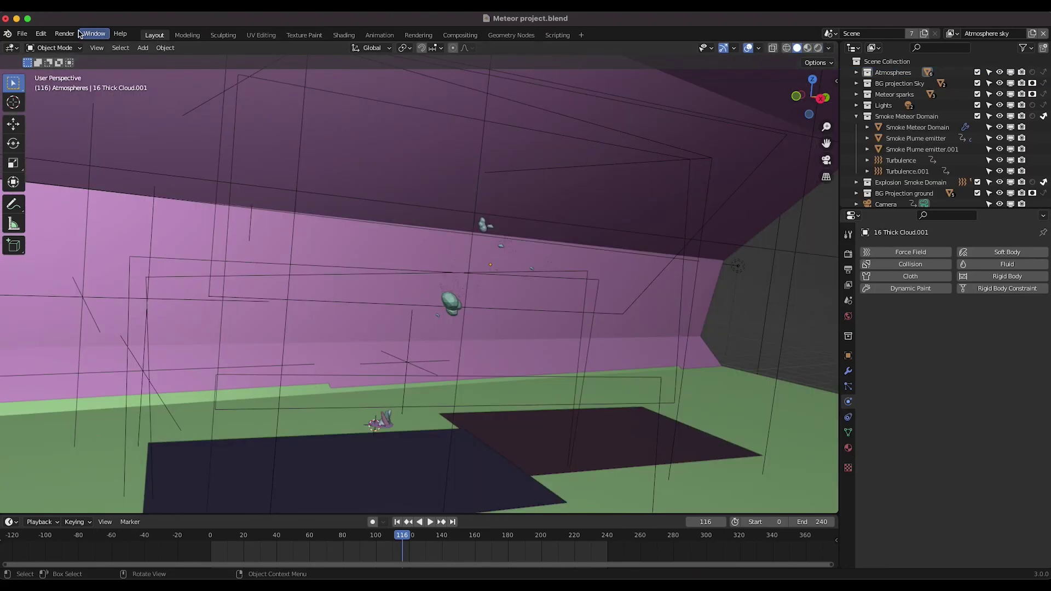
Step: Switch to the camera viewpoint and scrub the camera animation to frame 189
{"action": "left_click", "coordinate": [96, 48]}
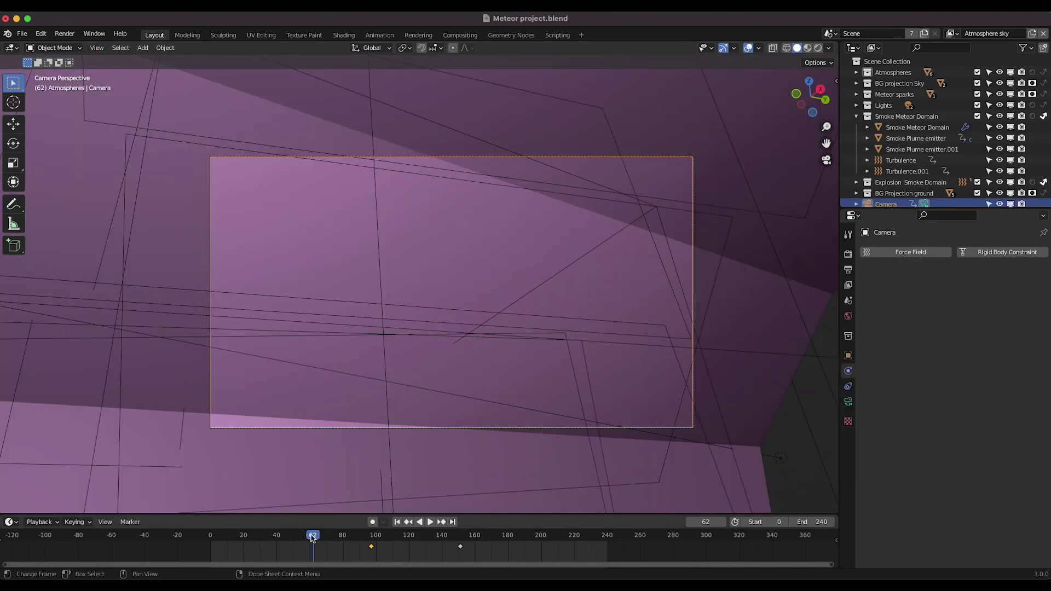
{"action": "left_click", "coordinate": [311, 537]}
{"action": "left_click_drag", "start_coordinate": [311, 537], "coordinate": [523, 541]}
Step: Show the camera's animation curves in the Graph Editor and frame them all
{"action": "left_click", "coordinate": [11, 49]}
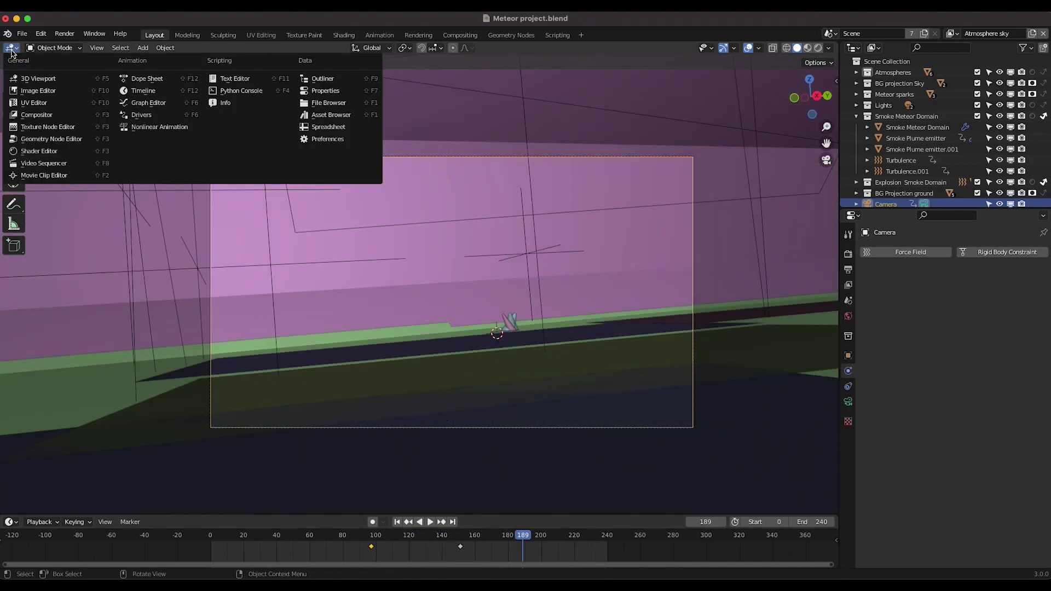
{"action": "left_click", "coordinate": [148, 102]}
{"action": "key", "text": "Home"}
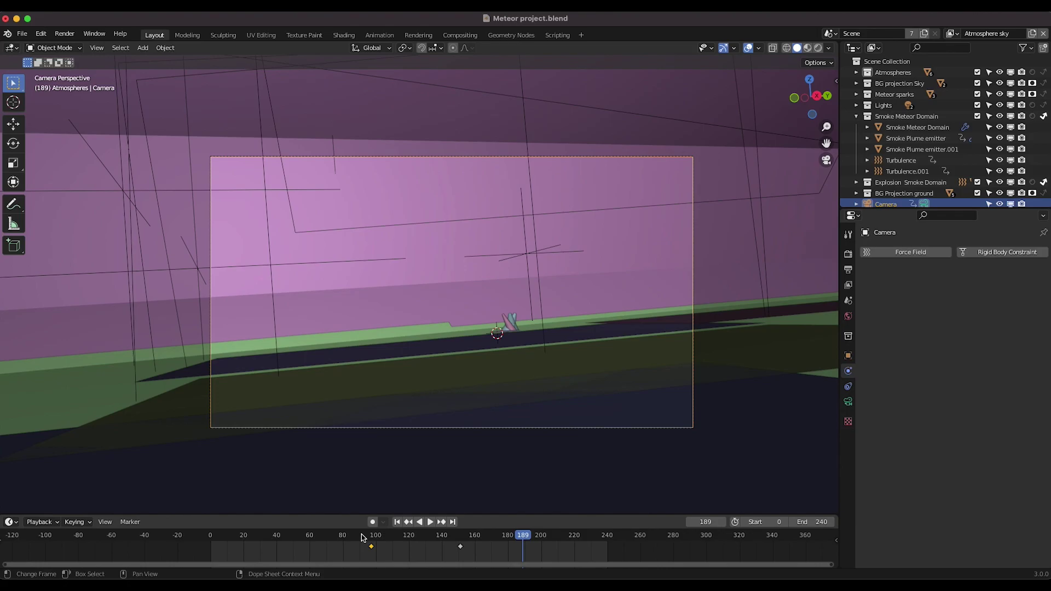
Step: Scrub the animation to frame 88 and select the Spark emitter on the falling main meteor
{"action": "left_click_drag", "start_coordinate": [361, 537], "coordinate": [504, 544]}
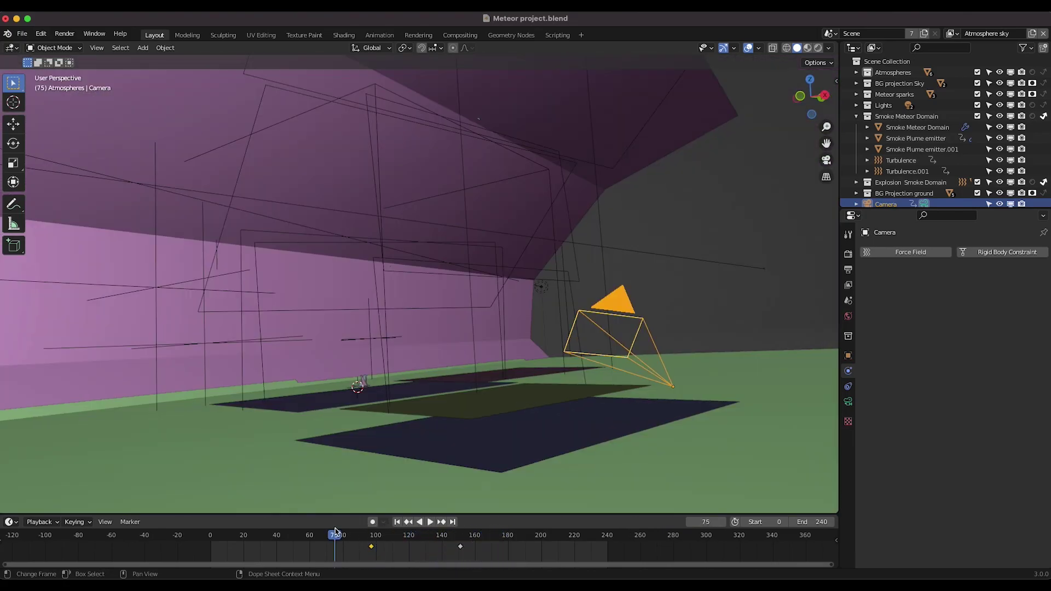
{"action": "mouse_move", "coordinate": [335, 544]}
{"action": "left_mouse_down"}
{"action": "mouse_move", "coordinate": [482, 555]}
{"action": "mouse_move", "coordinate": [355, 543]}
{"action": "left_mouse_up"}
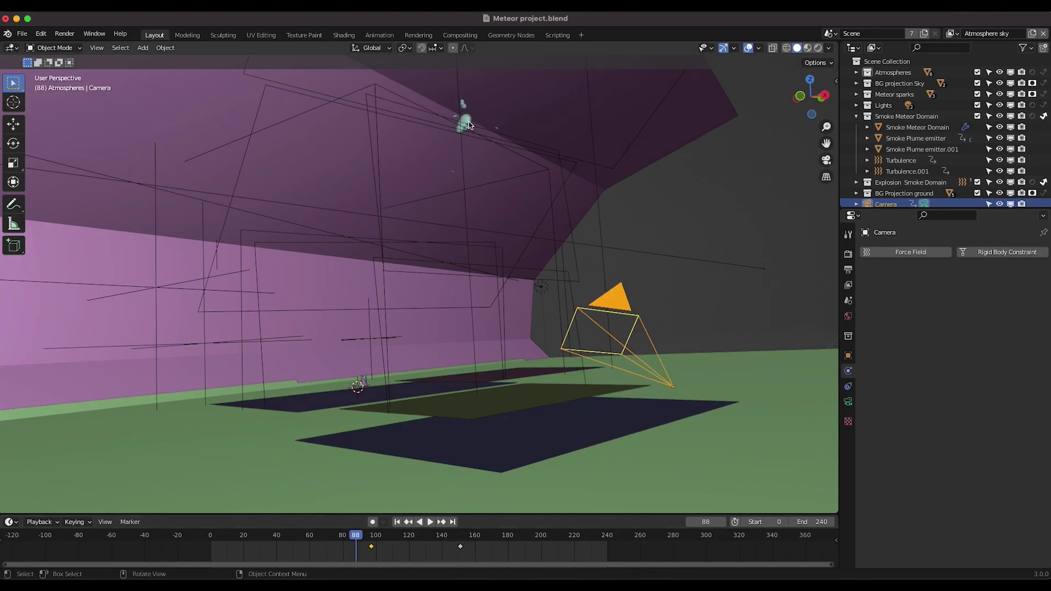
{"action": "left_click", "coordinate": [441, 162]}
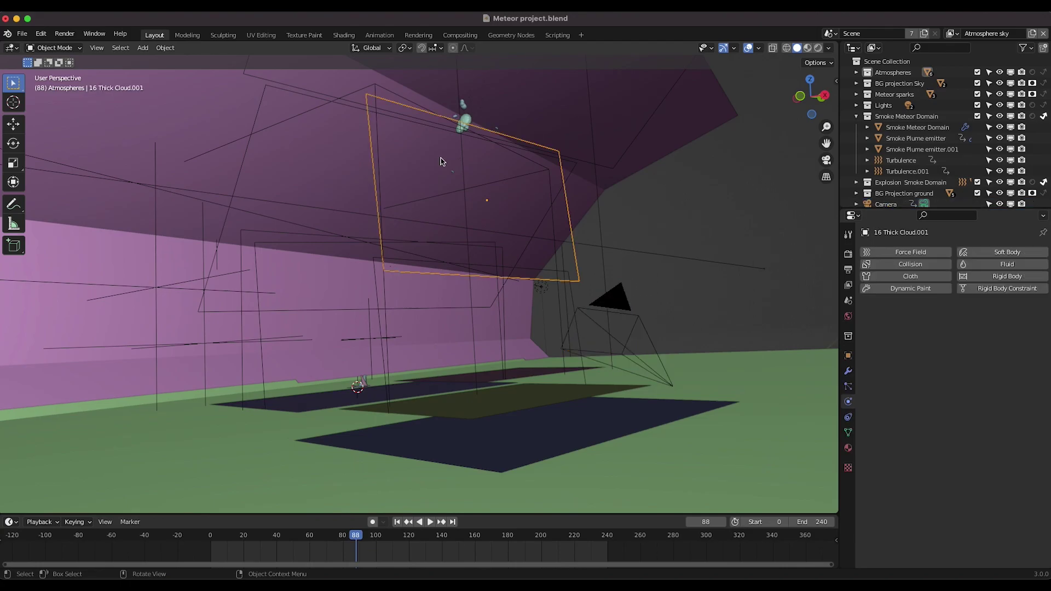
{"action": "left_click", "coordinate": [470, 119]}
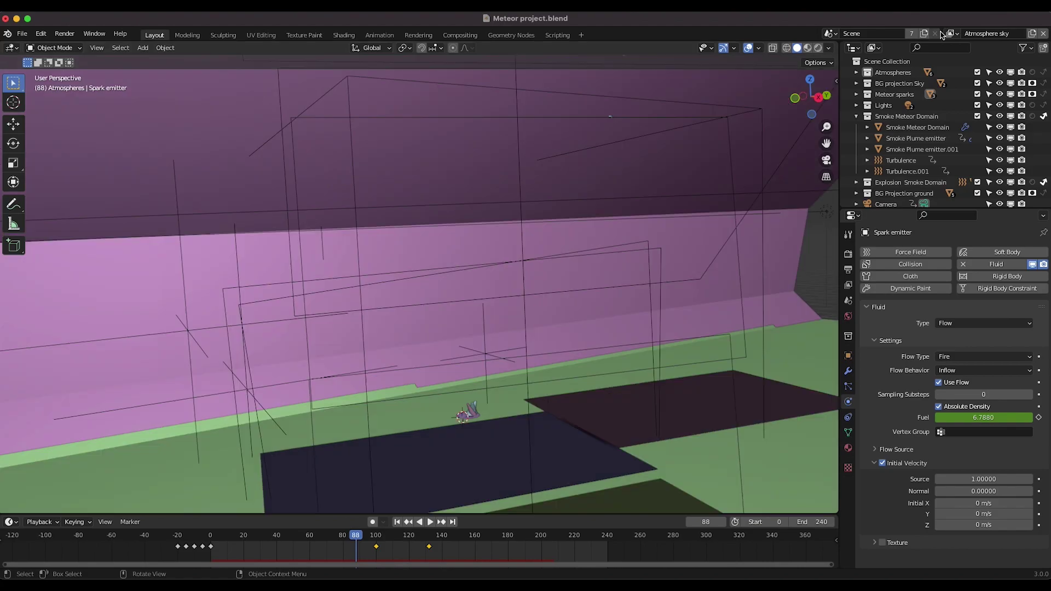
Step: Switch to the Meteors Smoke view layer and move the animation to frame 114 with the falling meteors in view
{"action": "left_click", "coordinate": [950, 34]}
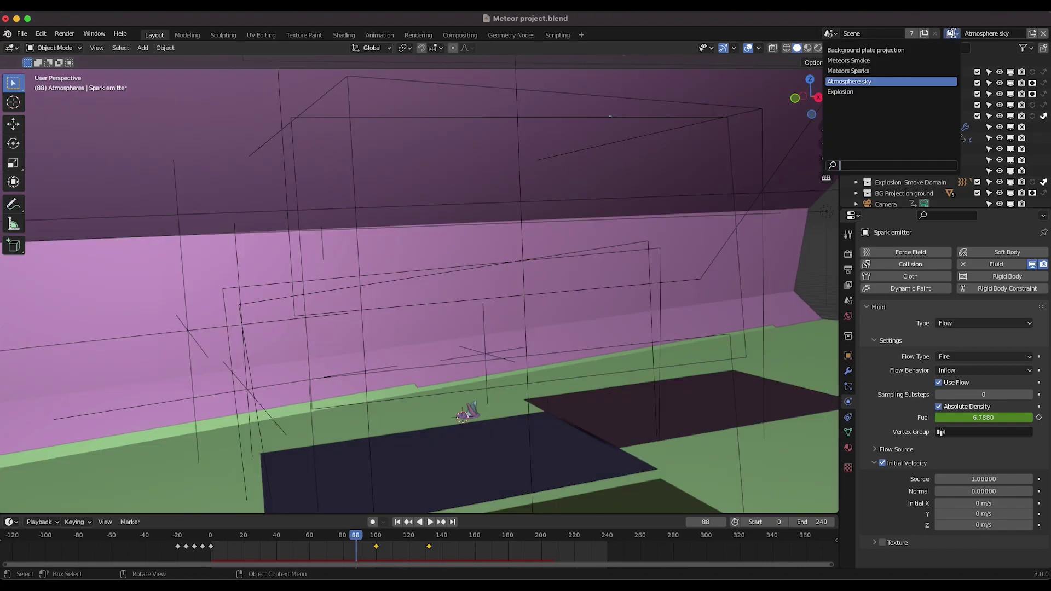
{"action": "left_click", "coordinate": [864, 60]}
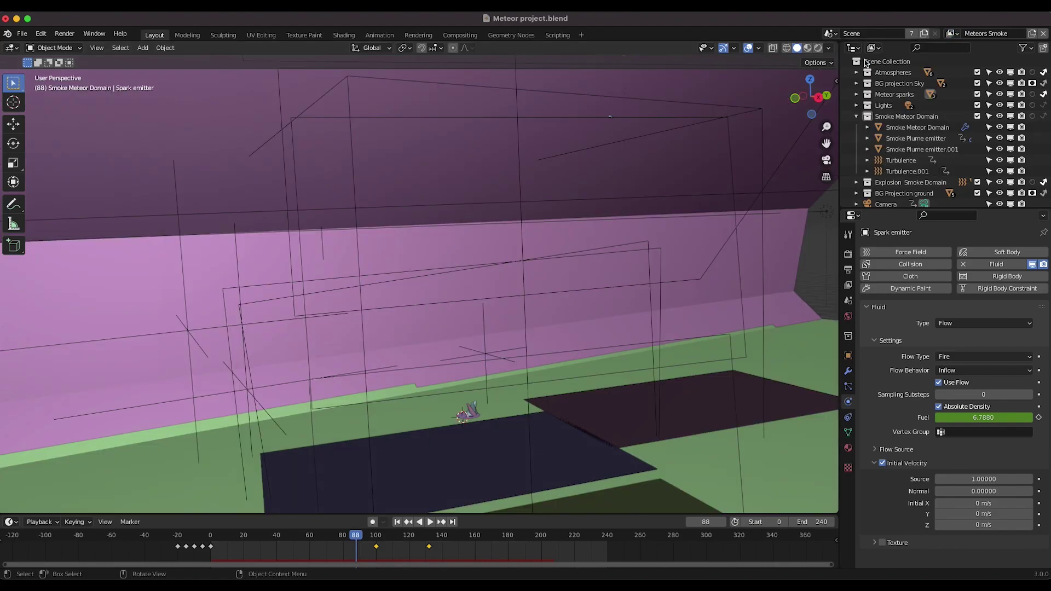
{"action": "scroll", "coordinate": [587, 255], "scroll_direction": "down", "scroll_amount": 2}
{"action": "scroll", "coordinate": [587, 255], "scroll_direction": "up", "scroll_amount": 4, "text": "shift"}
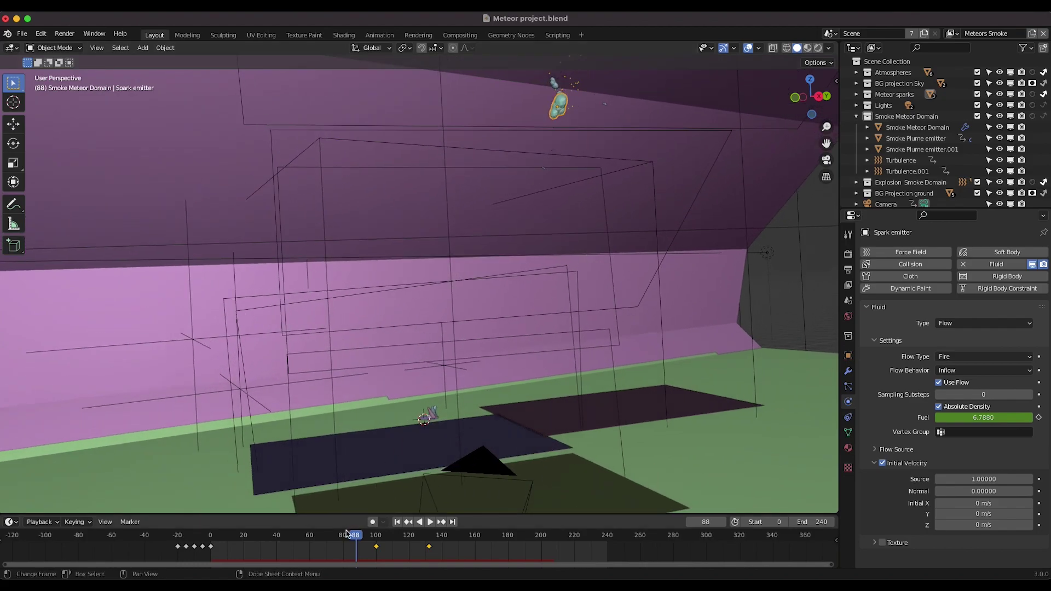
{"action": "left_click_drag", "start_coordinate": [355, 536], "coordinate": [398, 536]}
{"action": "middle_click_drag", "start_coordinate": [534, 367], "coordinate": [506, 384]}
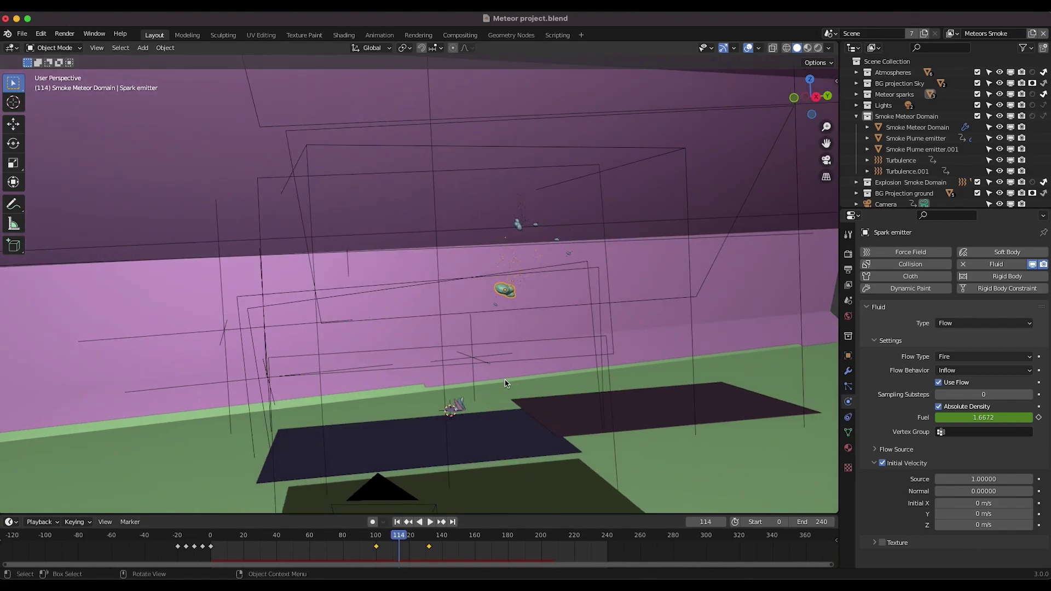
{"action": "scroll", "coordinate": [505, 383], "scroll_direction": "down", "scroll_amount": 3}
{"action": "middle_click_drag", "start_coordinate": [435, 396], "coordinate": [415, 429], "text": "shift"}
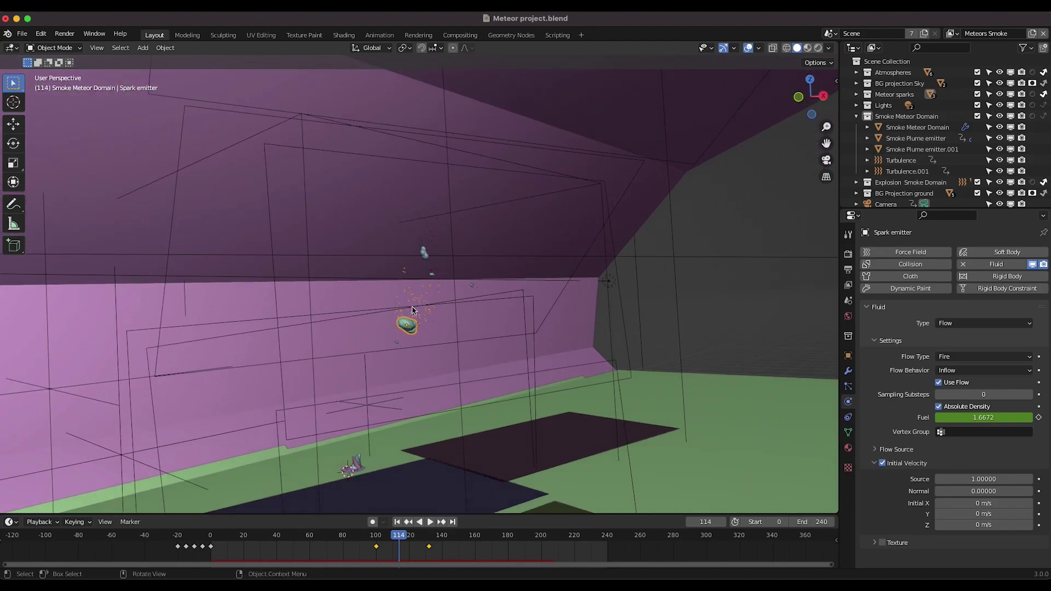
Step: Select the Smoke Plume emitter on the main meteor and review its flow type options, keeping Fire
{"action": "left_click", "coordinate": [406, 323]}
{"action": "scroll", "coordinate": [408, 324], "scroll_direction": "up", "scroll_amount": 2}
{"action": "middle_click_drag", "start_coordinate": [408, 324], "coordinate": [438, 195], "text": "shift"}
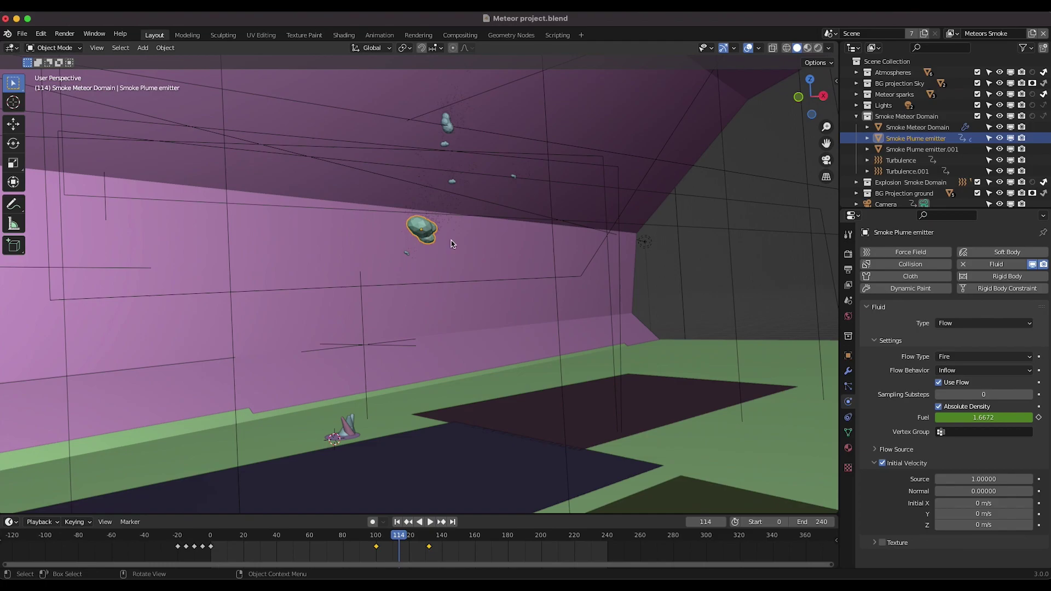
{"action": "middle_click_drag", "start_coordinate": [452, 244], "coordinate": [497, 229], "text": "shift"}
{"action": "left_click", "coordinate": [952, 357]}
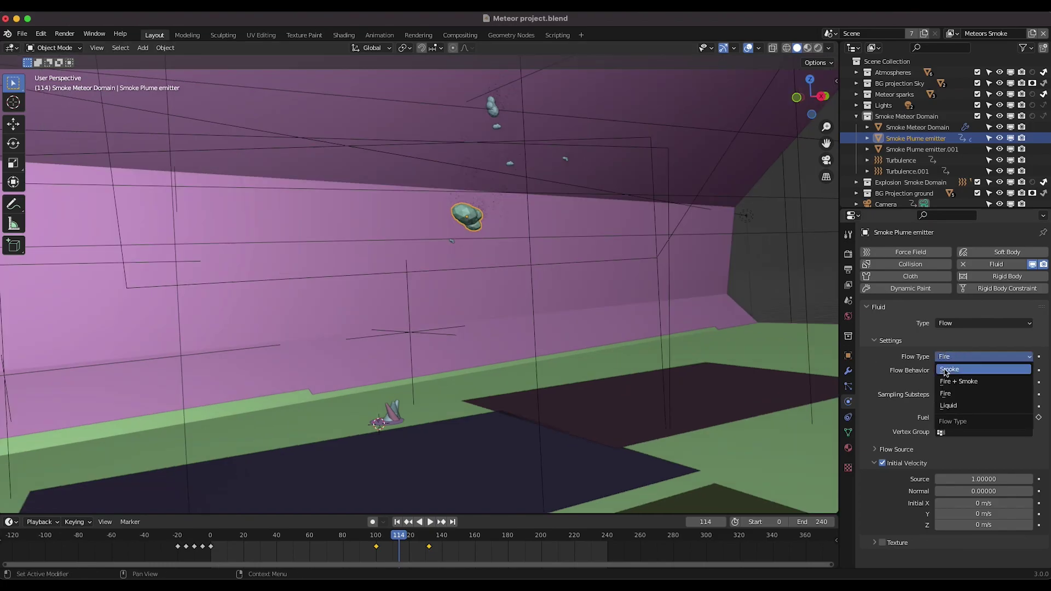
{"action": "left_click", "coordinate": [952, 399]}
{"action": "scroll", "coordinate": [389, 291], "scroll_direction": "down", "scroll_amount": 4}
{"action": "middle_click_drag", "start_coordinate": [389, 291], "coordinate": [400, 279]}
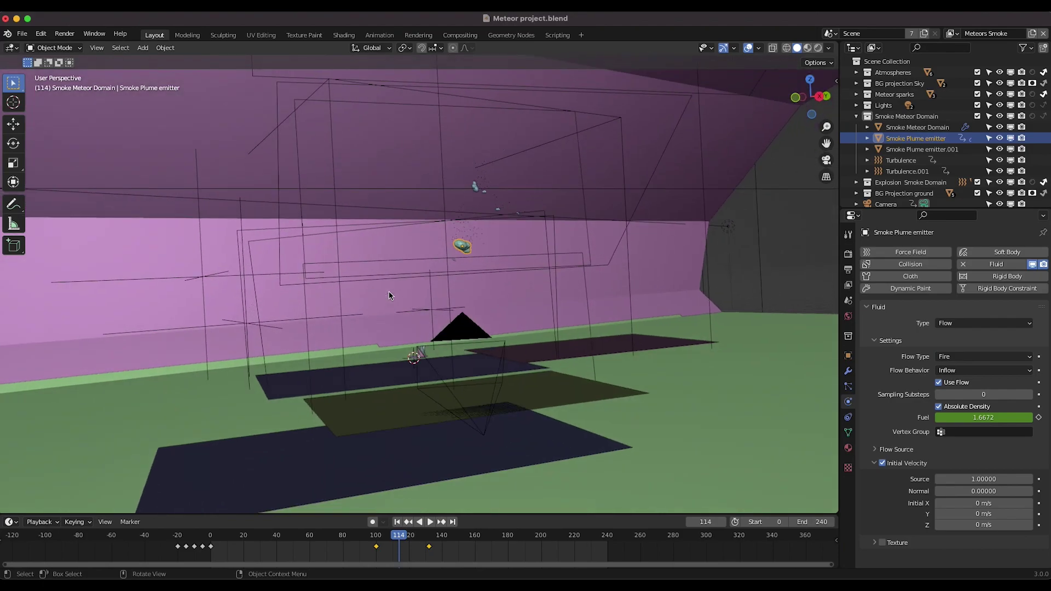
Step: Select the main meteor's Spark emitter and bring up the smoke plume options in the KHAOS add-on's Extras
{"action": "left_click", "coordinate": [622, 164]}
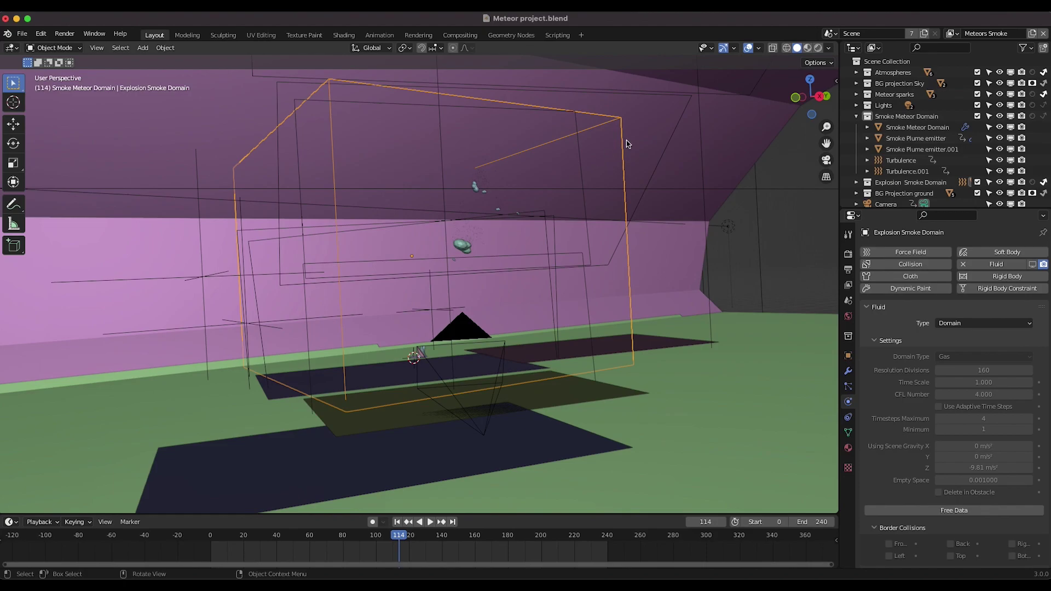
{"action": "left_click", "coordinate": [463, 242]}
{"action": "middle_click_drag", "start_coordinate": [462, 241], "coordinate": [514, 203]}
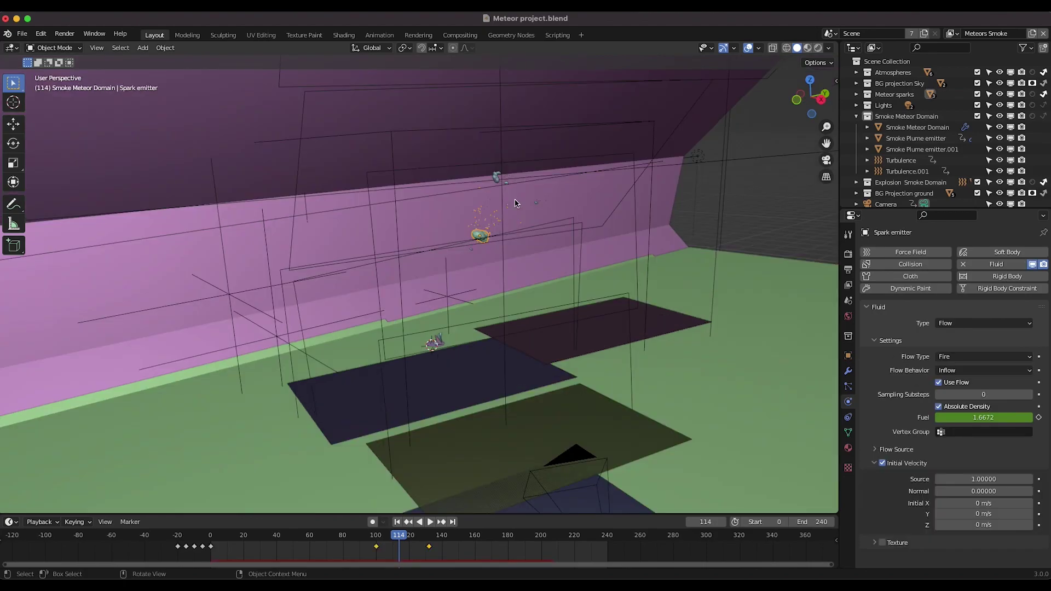
{"action": "key", "text": "n"}
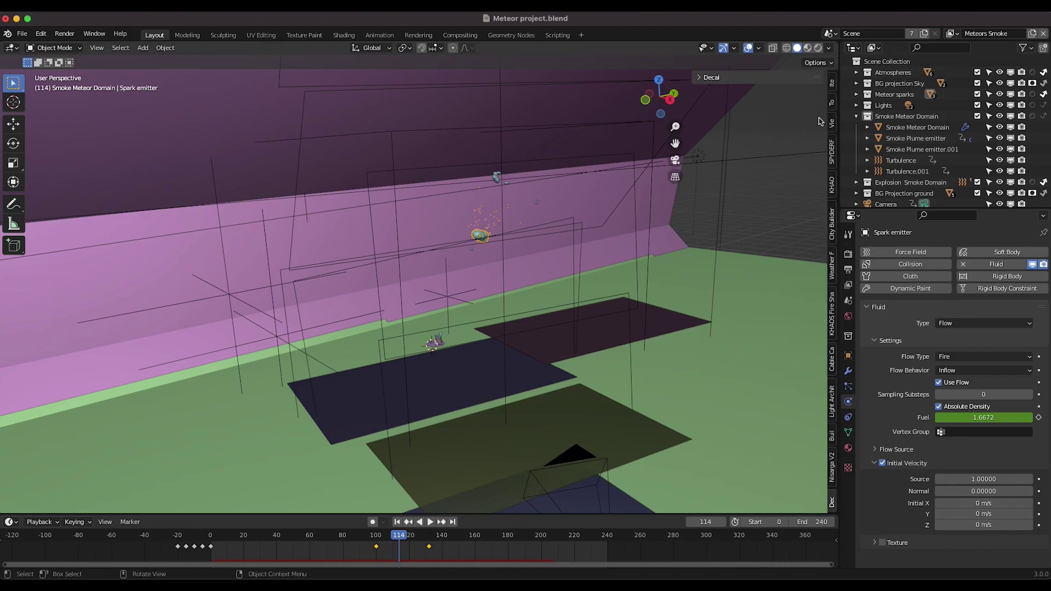
{"action": "left_click", "coordinate": [831, 185]}
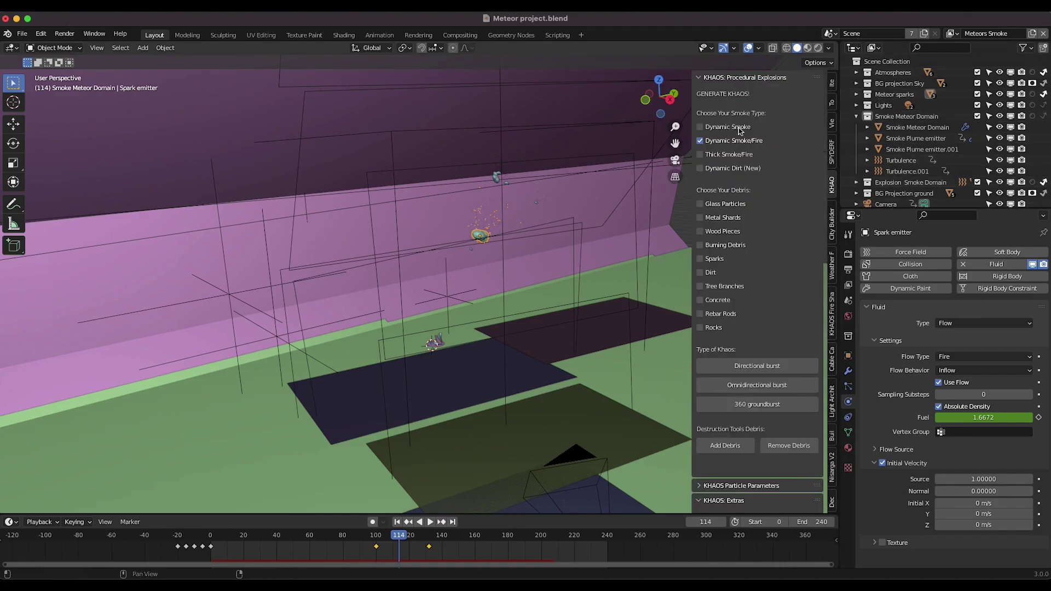
{"action": "scroll", "coordinate": [750, 385], "scroll_direction": "down", "scroll_amount": 8}
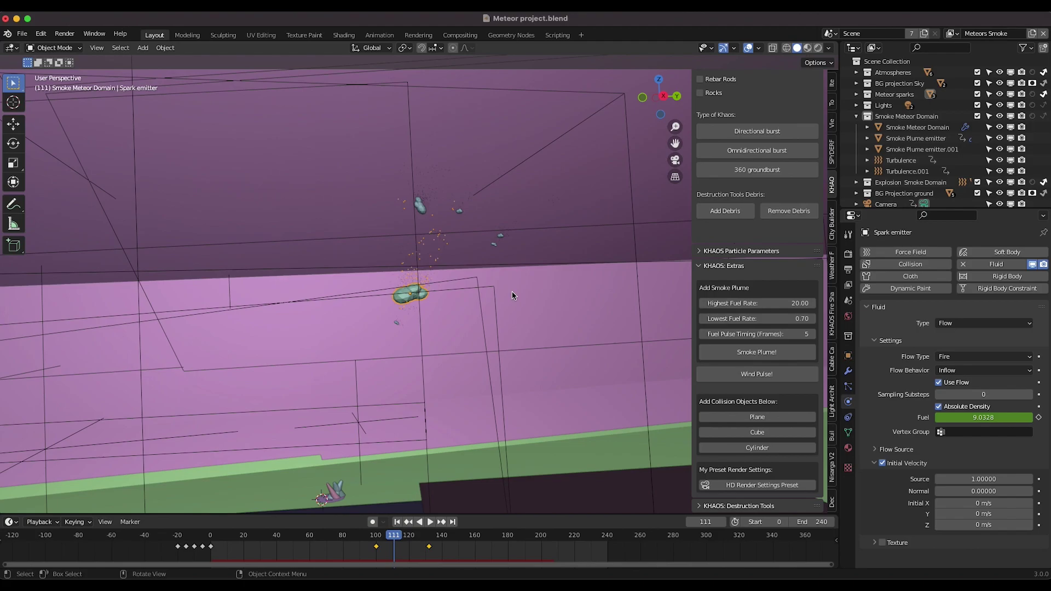
Step: Select the main meteor's Spark emitter again and review its particle system's emission settings
{"action": "left_click", "coordinate": [420, 208]}
{"action": "left_click", "coordinate": [410, 296]}
{"action": "scroll", "coordinate": [410, 297], "scroll_direction": "up", "scroll_amount": 5}
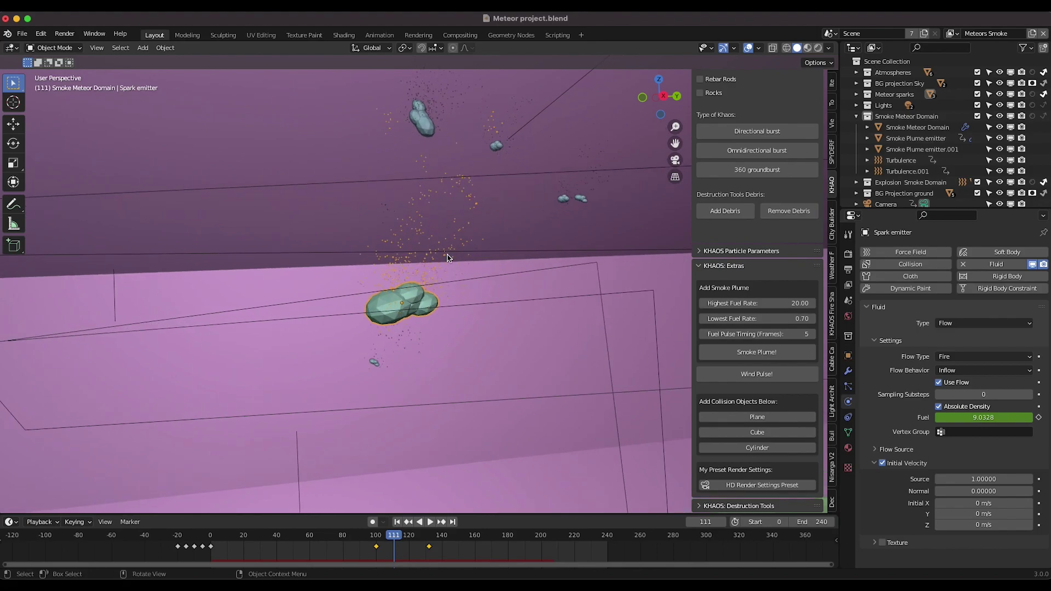
{"action": "left_click", "coordinate": [849, 387]}
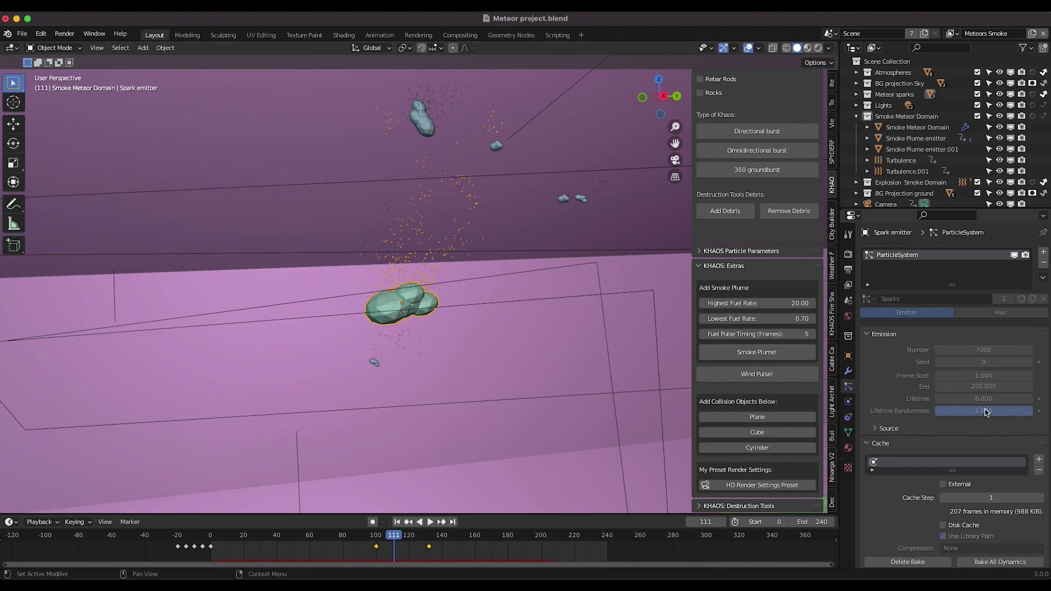
{"action": "scroll", "coordinate": [522, 345], "scroll_direction": "down", "scroll_amount": 1}
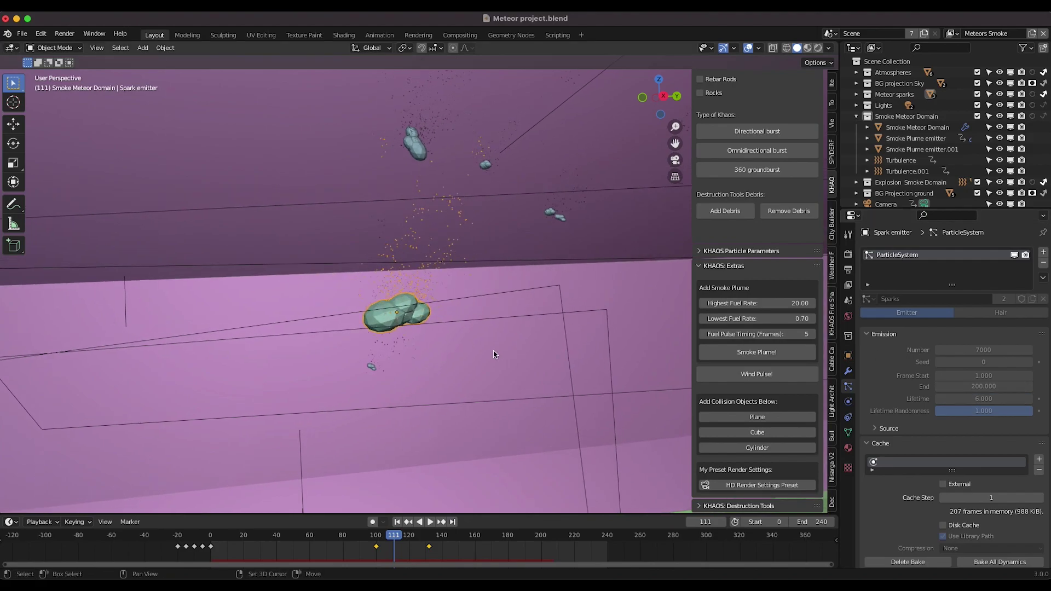
Step: Scrub and play the meteors' fall to examine the spark particles, ending with the main meteor's Spark emitter selected
{"action": "left_click_drag", "start_coordinate": [345, 539], "coordinate": [403, 535]}
{"action": "key", "text": "space"}
{"action": "scroll", "coordinate": [514, 330], "scroll_direction": "down", "scroll_amount": 3}
{"action": "key", "text": "space"}
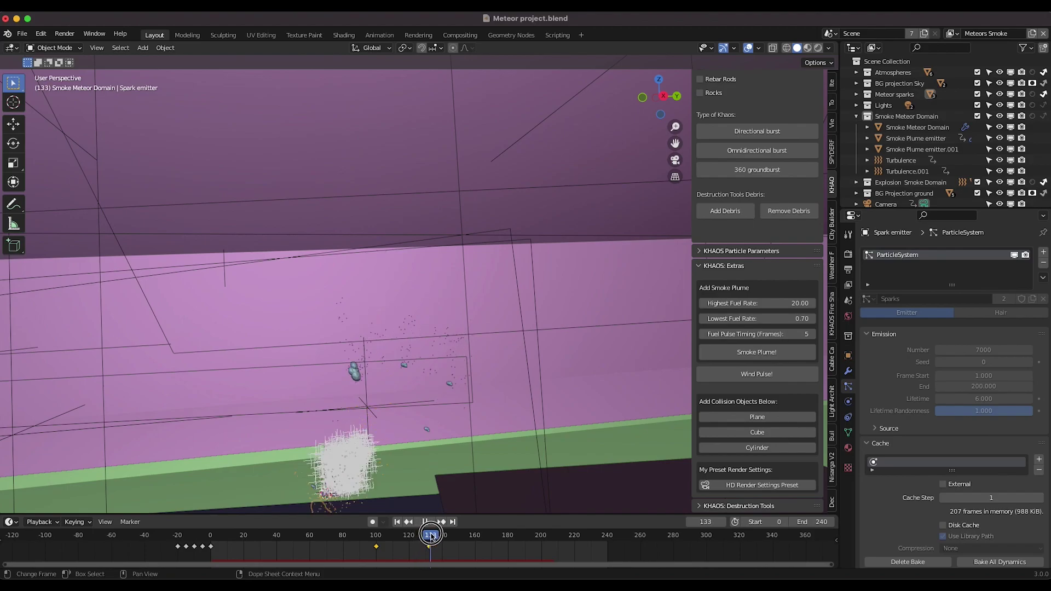
{"action": "key", "text": "Escape"}
{"action": "left_click", "coordinate": [951, 33]}
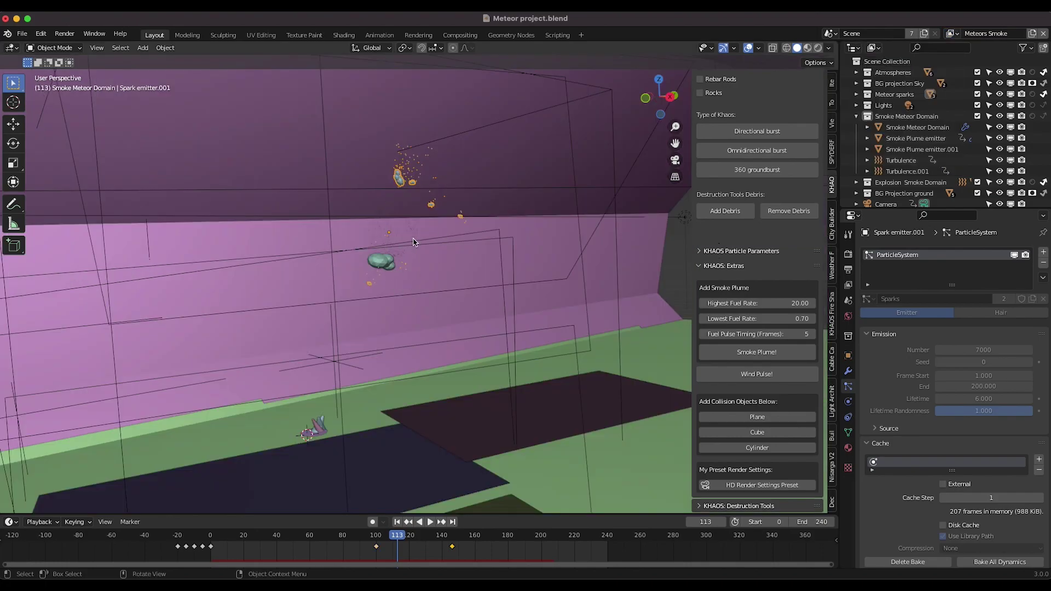
{"action": "left_click", "coordinate": [386, 265]}
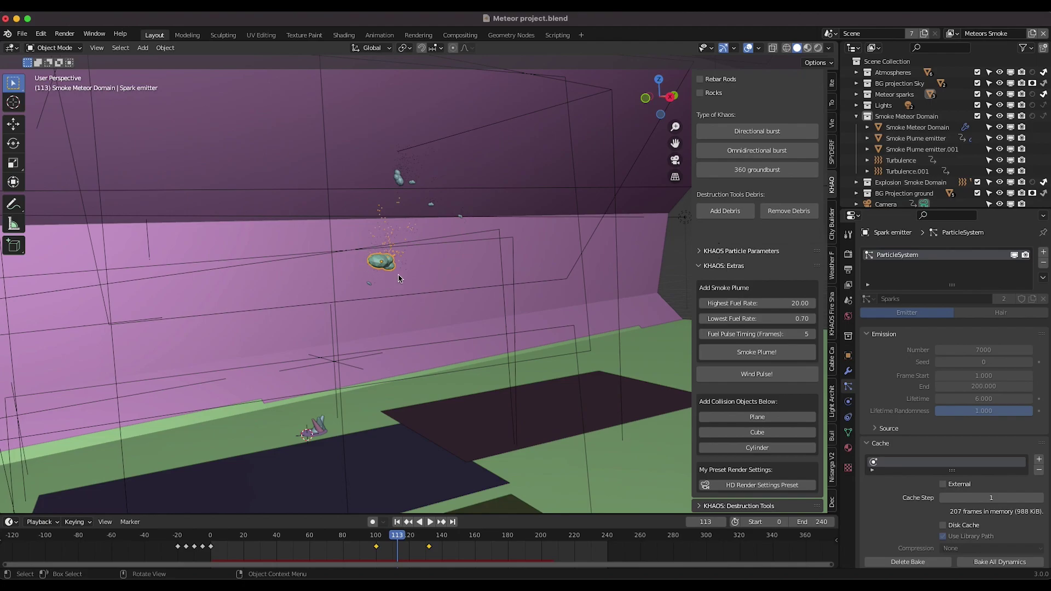
Step: Select the Smoke Meteor Domain and enable its Fluid modifier's display in the viewport
{"action": "left_click", "coordinate": [680, 219]}
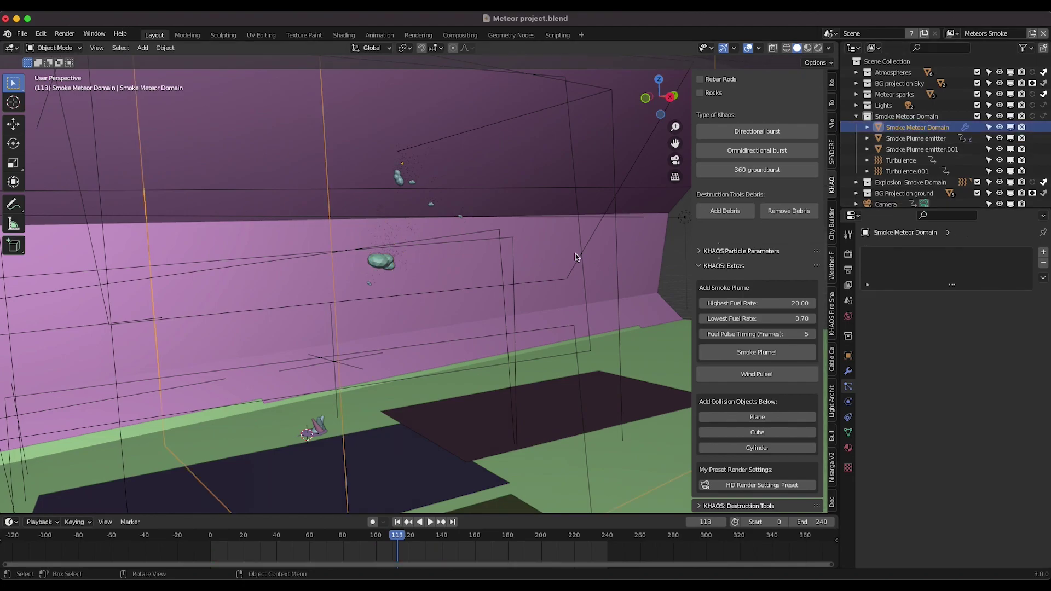
{"action": "left_click", "coordinate": [848, 371]}
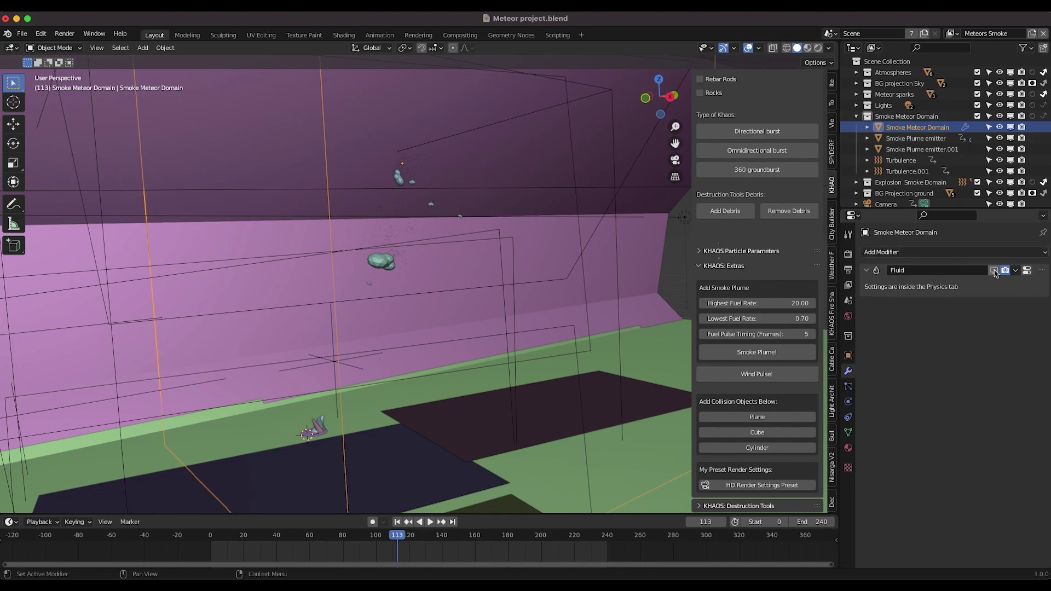
{"action": "left_click", "coordinate": [994, 270]}
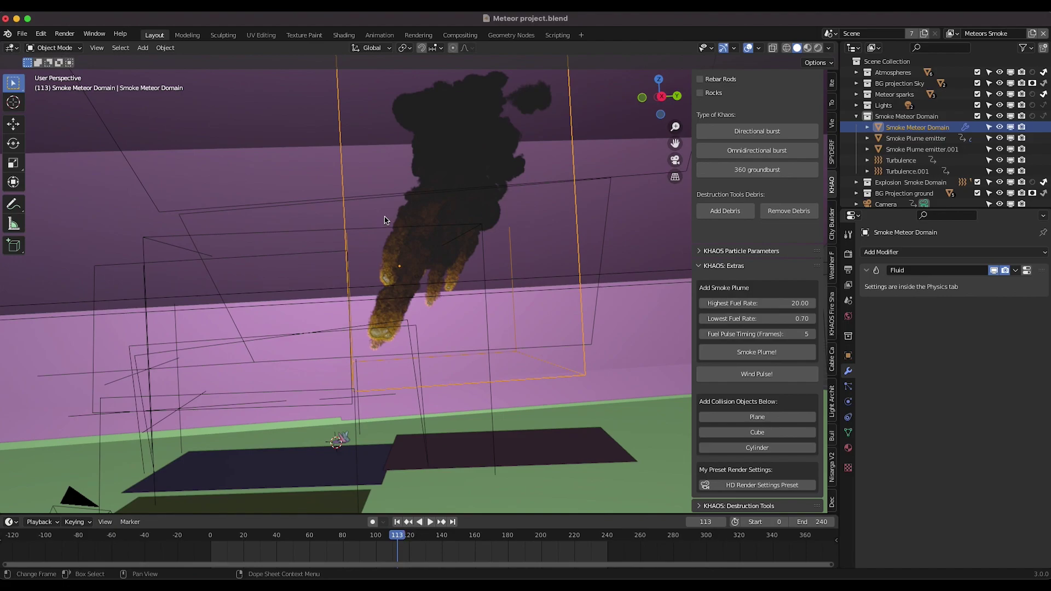
Step: Play the baked smoke simulation to frame 124 and examine the meteors' fire and smoke trails from several angles
{"action": "key", "text": "space"}
{"action": "key", "text": "space"}
{"action": "middle_click_drag", "start_coordinate": [454, 289], "coordinate": [455, 290]}
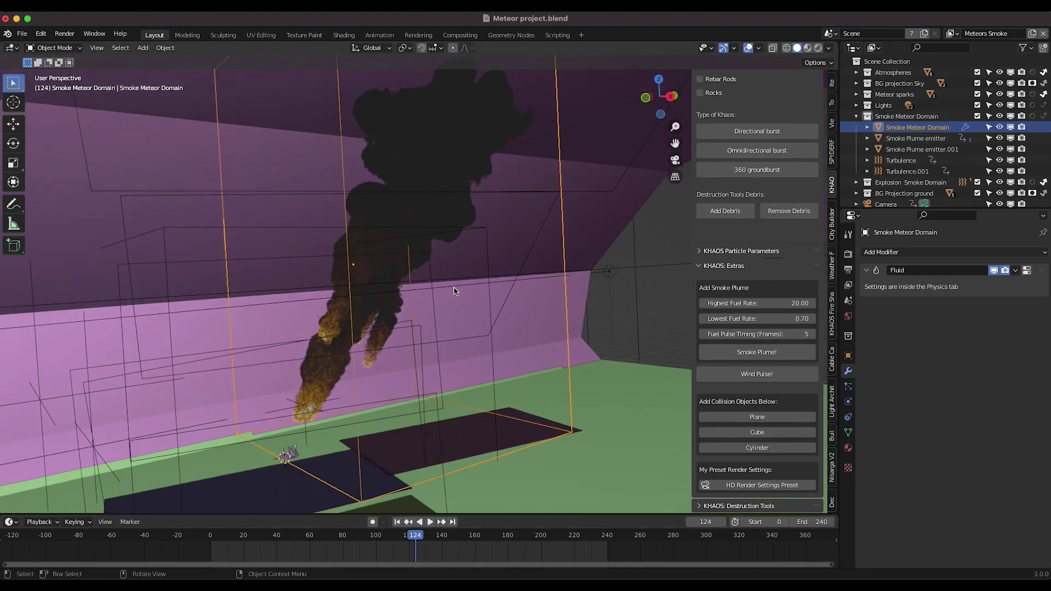
{"action": "scroll", "coordinate": [378, 304], "scroll_direction": "down", "scroll_amount": 2, "text": "shift"}
{"action": "scroll", "coordinate": [378, 303], "scroll_direction": "up", "scroll_amount": 4}
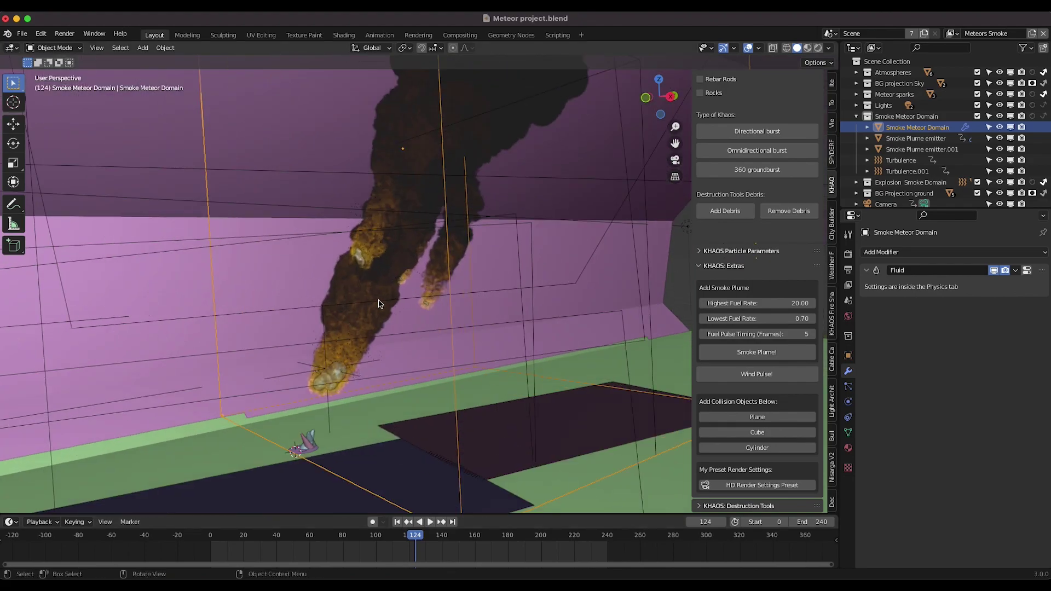
{"action": "scroll", "coordinate": [378, 304], "scroll_direction": "left", "scroll_amount": 3, "text": "shift"}
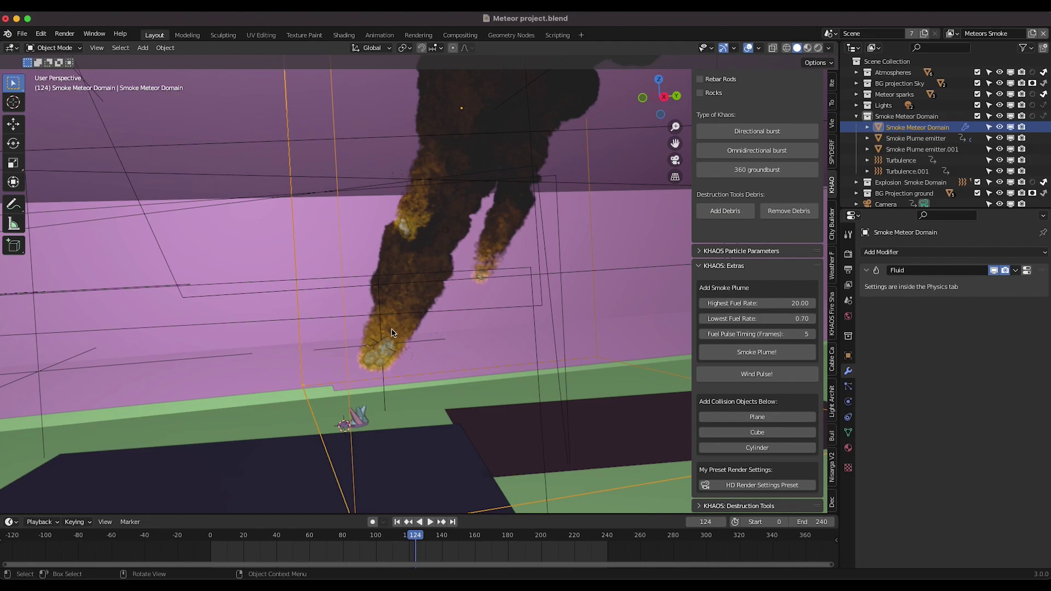
{"action": "middle_click_drag", "start_coordinate": [409, 323], "coordinate": [409, 322]}
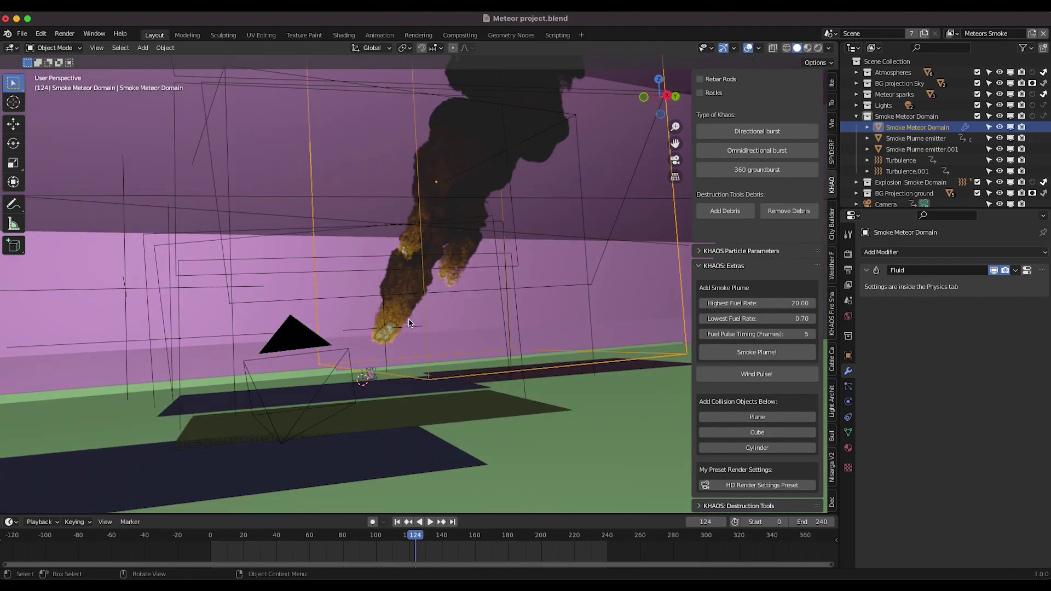
Step: Inspect the Smoke Meteor Domain's extent in the scene and review its fluid settings from resolution through gas, noise and cache
{"action": "left_click", "coordinate": [847, 401]}
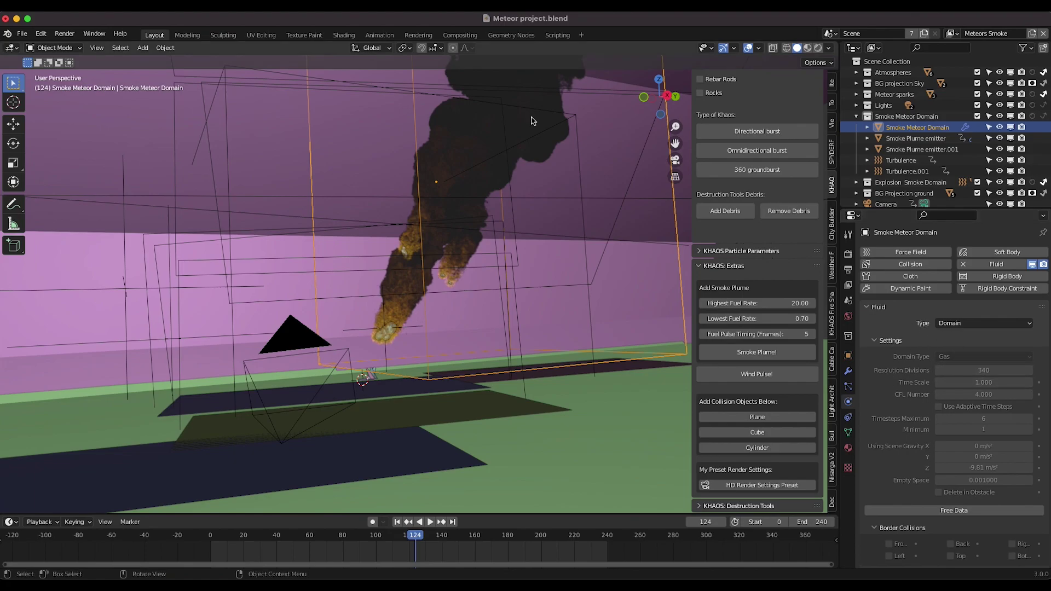
{"action": "scroll", "coordinate": [533, 123], "scroll_direction": "down", "scroll_amount": 9}
{"action": "scroll", "coordinate": [478, 197], "scroll_direction": "up", "scroll_amount": 4}
{"action": "middle_click_drag", "start_coordinate": [478, 197], "coordinate": [471, 219]}
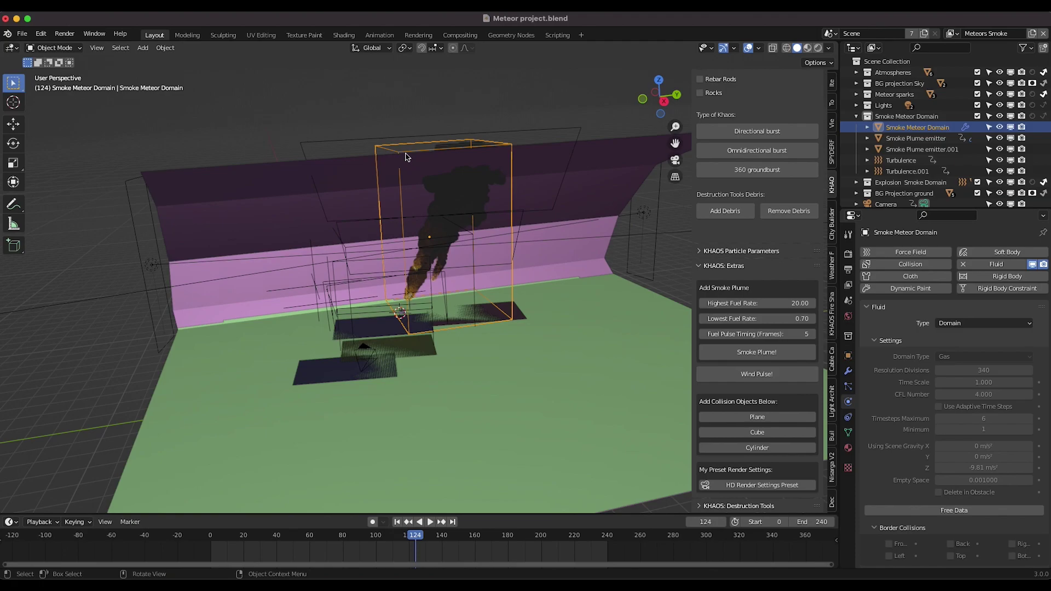
{"action": "scroll", "coordinate": [877, 421], "scroll_direction": "down", "scroll_amount": 5}
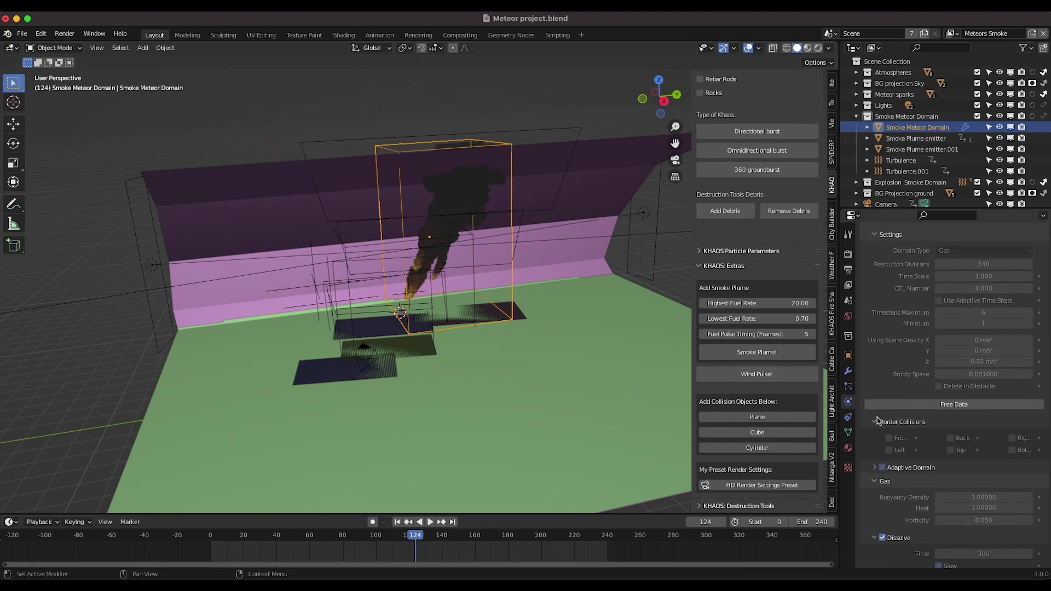
{"action": "scroll", "coordinate": [877, 421], "scroll_direction": "down", "scroll_amount": 6}
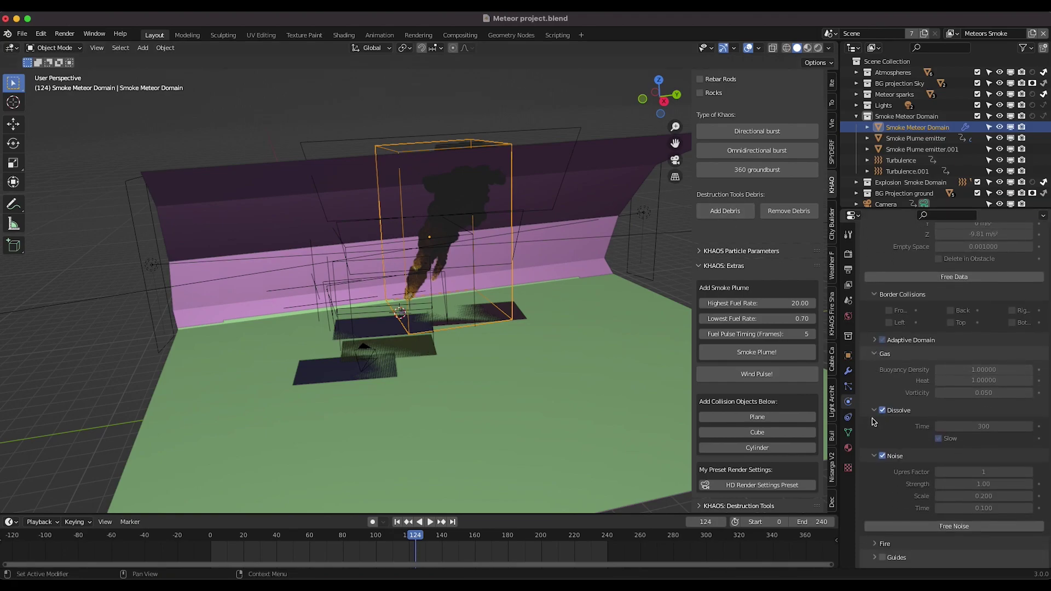
{"action": "scroll", "coordinate": [875, 463], "scroll_direction": "down", "scroll_amount": 4}
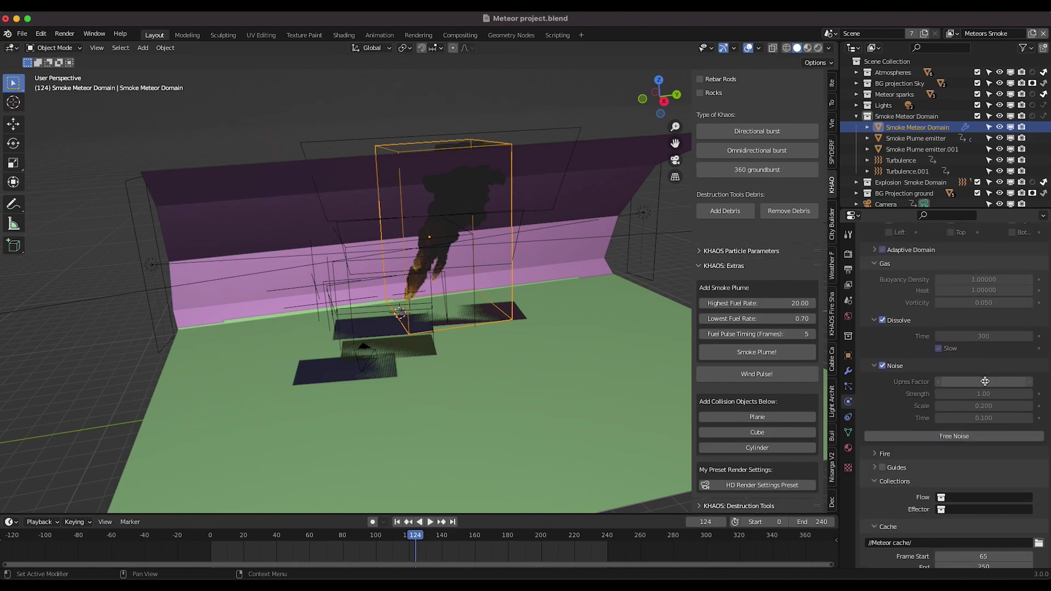
Step: Examine the meteors' smoke trails and the Smoke Meteor Domain from several angles, checking the available view layers
{"action": "scroll", "coordinate": [587, 318], "scroll_direction": "up", "scroll_amount": 4}
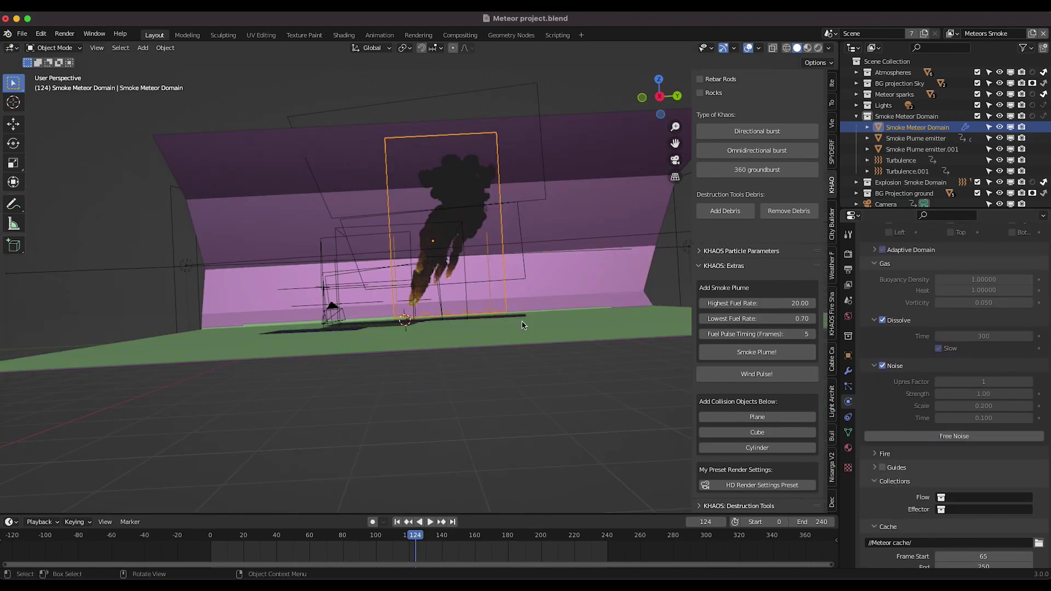
{"action": "middle_click_drag", "start_coordinate": [588, 317], "coordinate": [595, 318]}
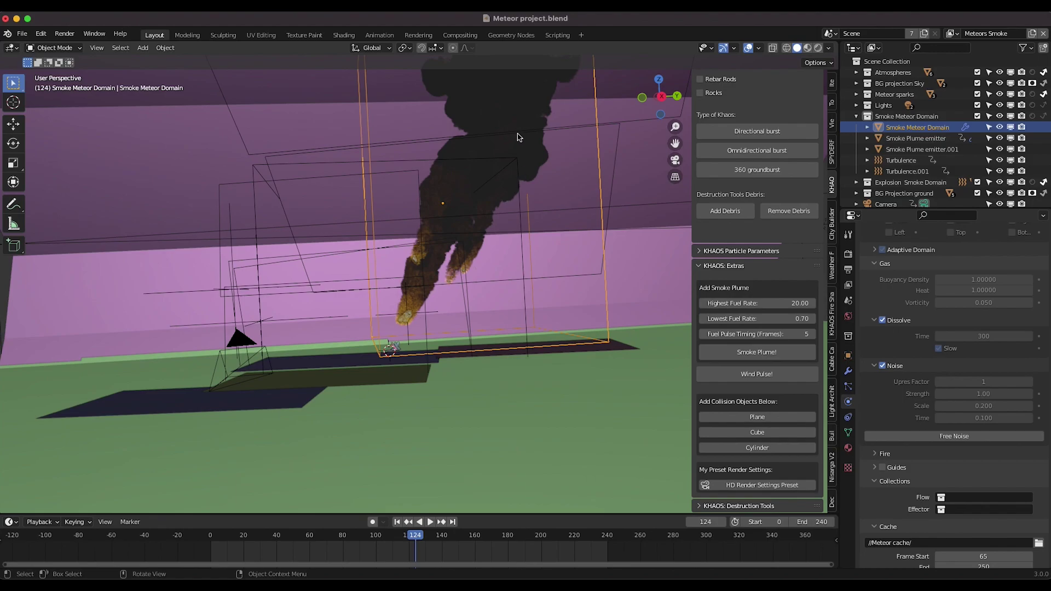
{"action": "middle_click_drag", "start_coordinate": [519, 137], "coordinate": [477, 245]}
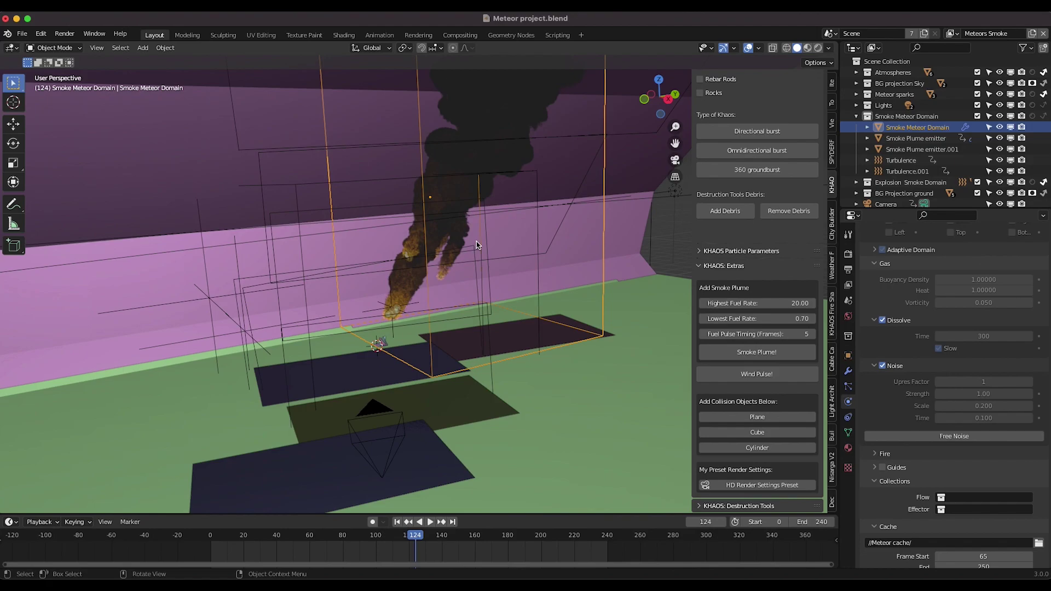
{"action": "left_click", "coordinate": [952, 34]}
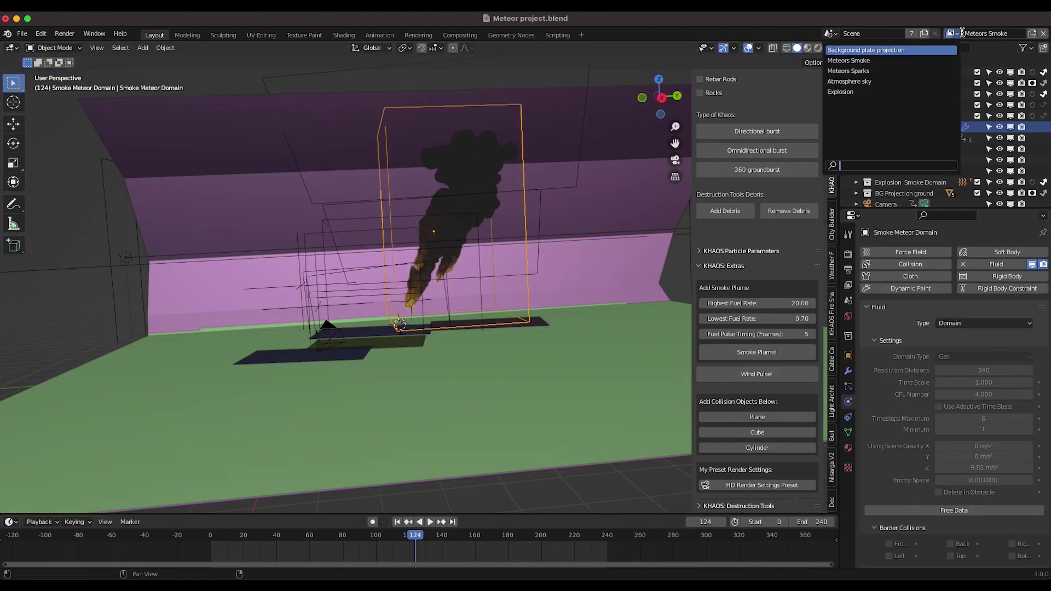
{"action": "left_click", "coordinate": [958, 33]}
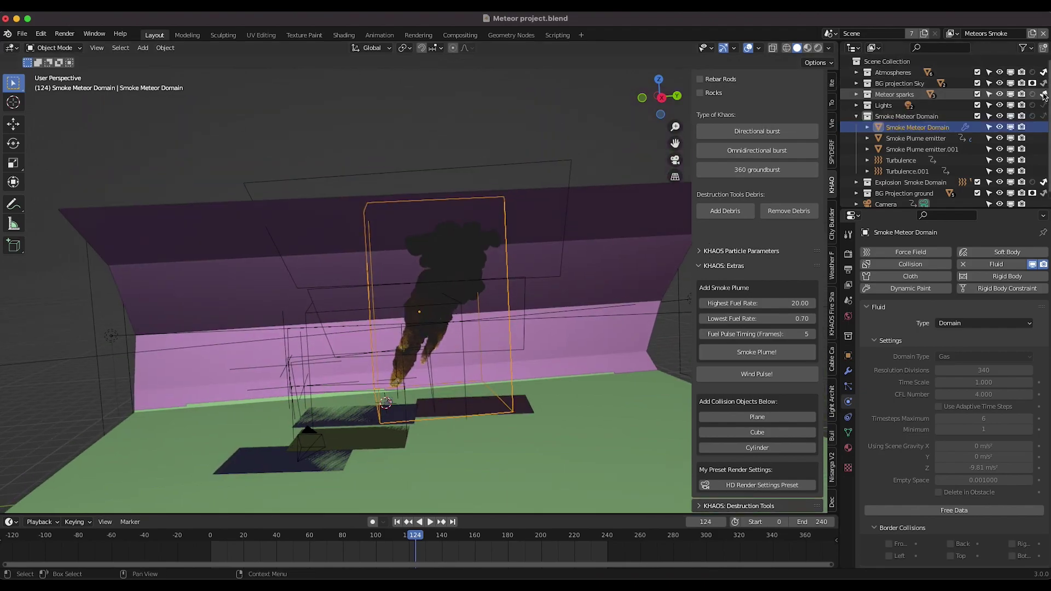
{"action": "scroll", "coordinate": [489, 307], "scroll_direction": "up", "scroll_amount": 6}
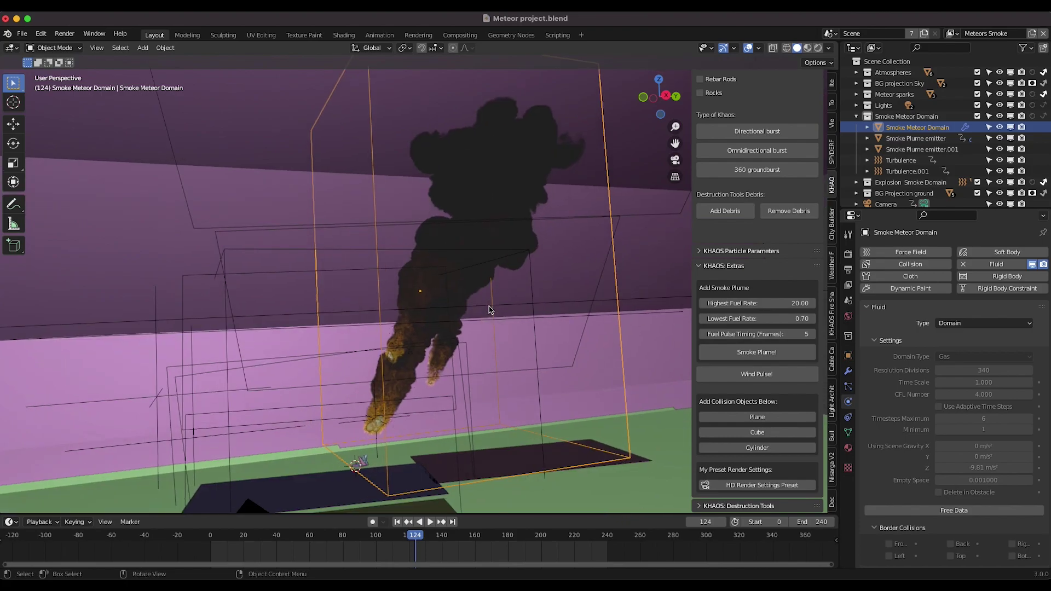
Step: Preview the meteors' smoke and fire in Rendered viewport shading, ending back in Solid shading
{"action": "key", "text": "z"}
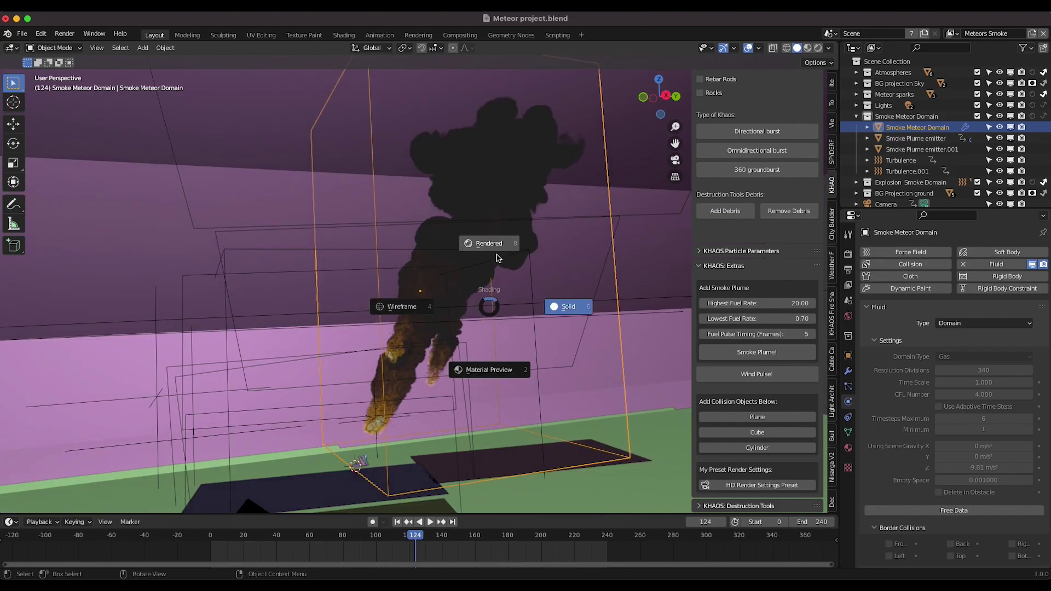
{"action": "left_click", "coordinate": [498, 258]}
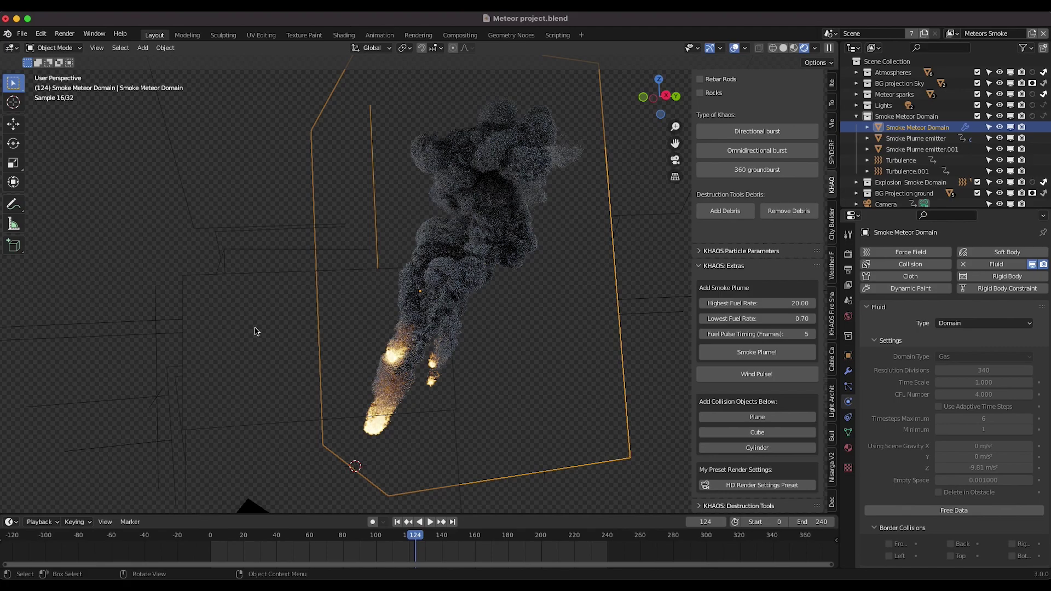
{"action": "key", "text": "z"}
{"action": "left_click", "coordinate": [484, 302]}
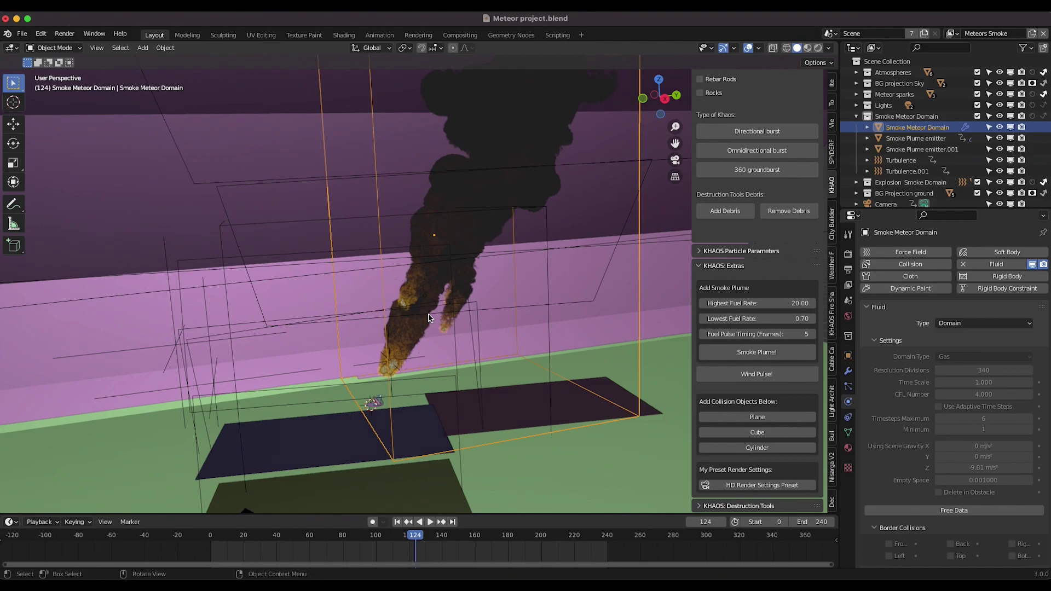
Step: Disable the Smoke Meteor Domain's fluid display in the viewport and switch to the Explosion view layer
{"action": "left_click", "coordinate": [1033, 265]}
{"action": "left_click", "coordinate": [953, 34]}
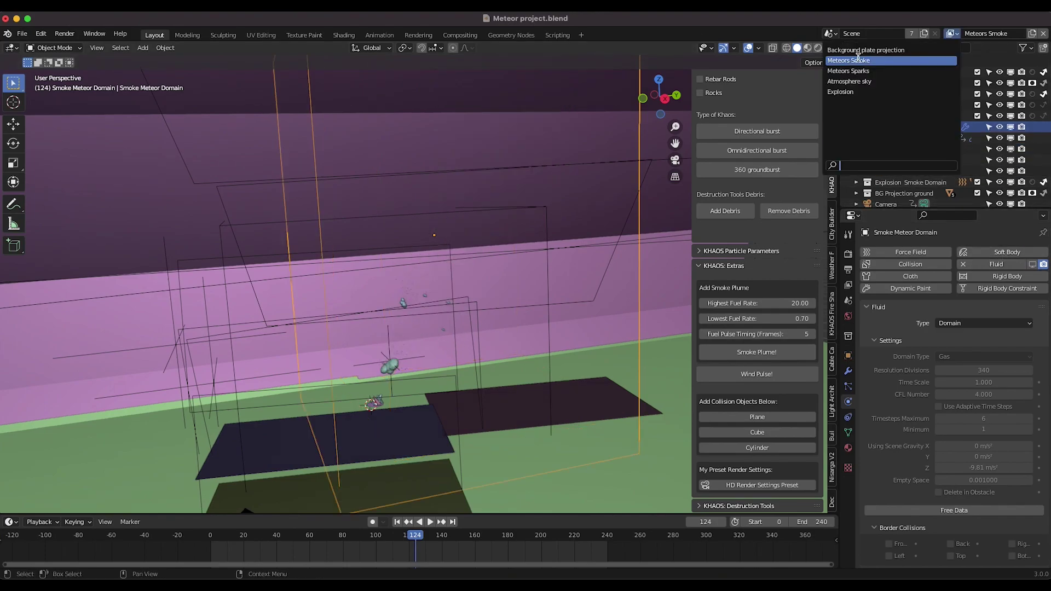
{"action": "left_click", "coordinate": [854, 92]}
Step: Expand the Explosion Smoke Domain collection and select the Explosion Smoke Domain object inside it
{"action": "left_click", "coordinate": [900, 177]}
{"action": "left_click", "coordinate": [856, 178]}
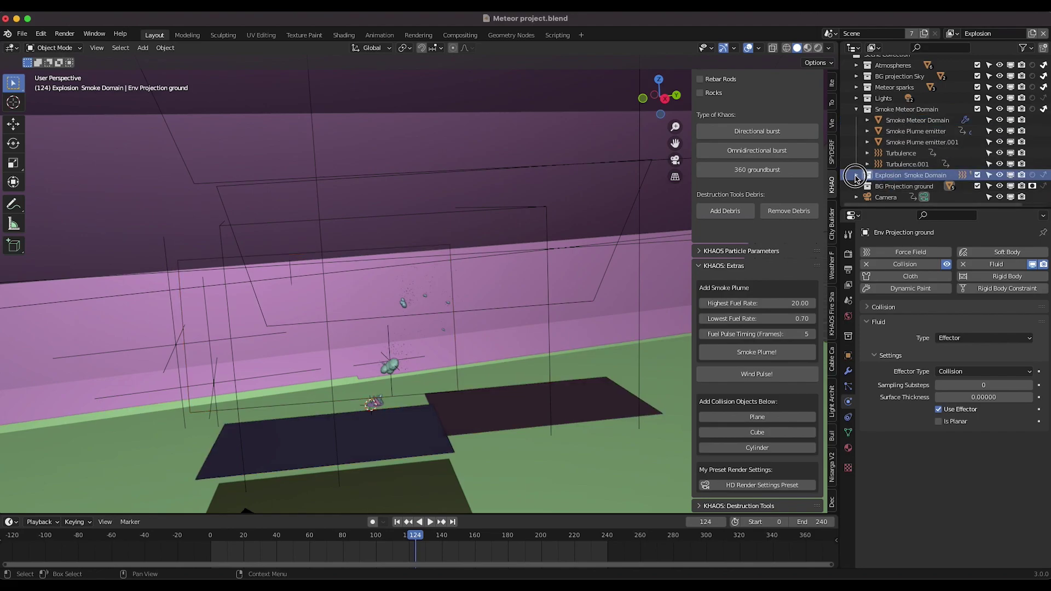
{"action": "scroll", "coordinate": [903, 150], "scroll_direction": "down", "scroll_amount": 2}
{"action": "left_click", "coordinate": [906, 153]}
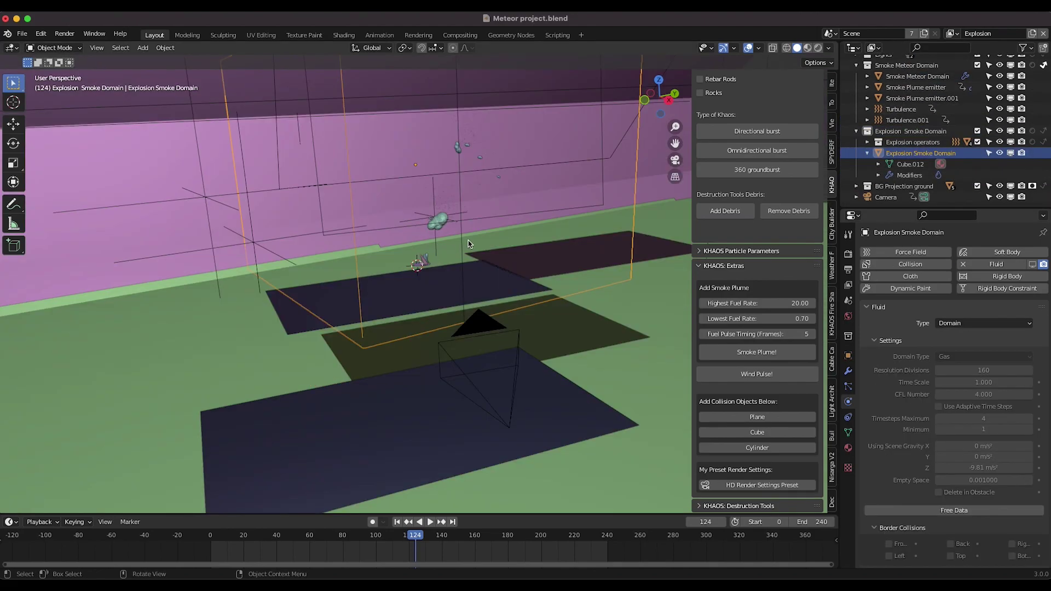
Step: Frame the explosion domain and review the KHAOS procedural explosion options for smoke type, debris and burst type
{"action": "scroll", "coordinate": [468, 242], "scroll_direction": "up", "scroll_amount": 3, "text": "shift"}
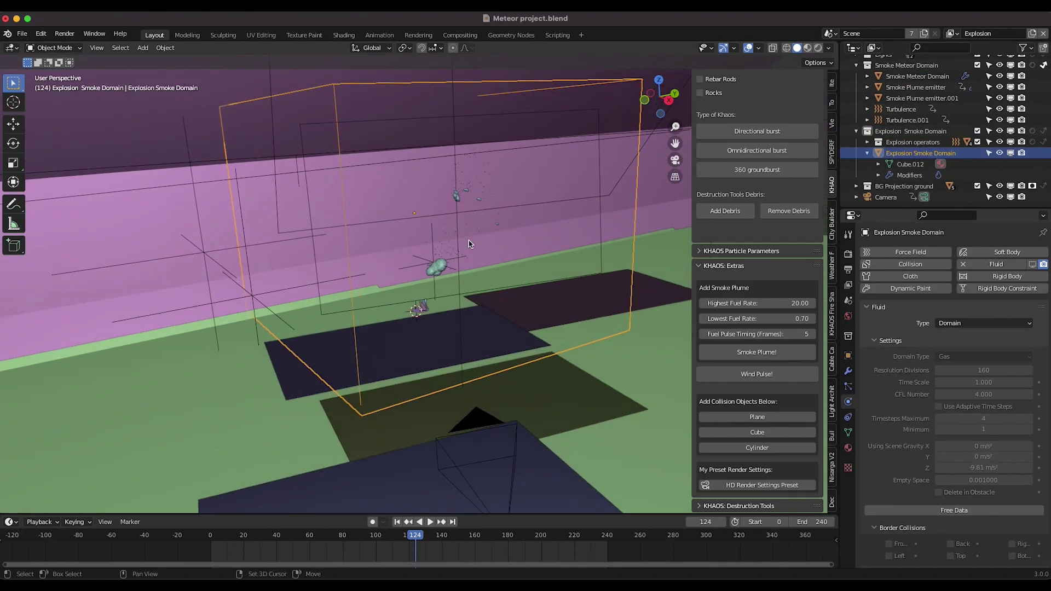
{"action": "scroll", "coordinate": [755, 235], "scroll_direction": "up", "scroll_amount": 10}
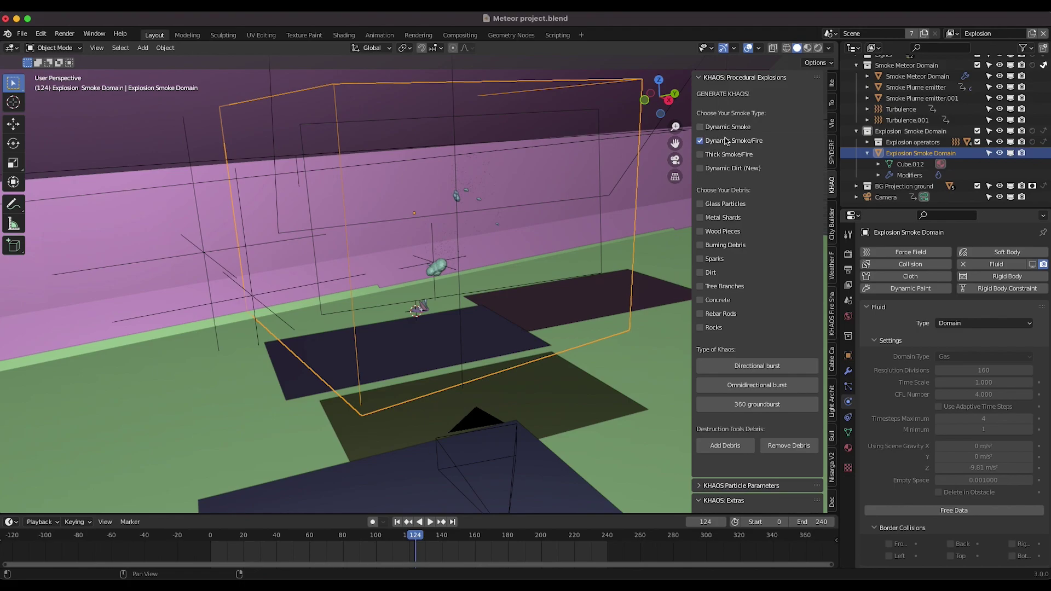
{"action": "scroll", "coordinate": [718, 353], "scroll_direction": "down", "scroll_amount": 2}
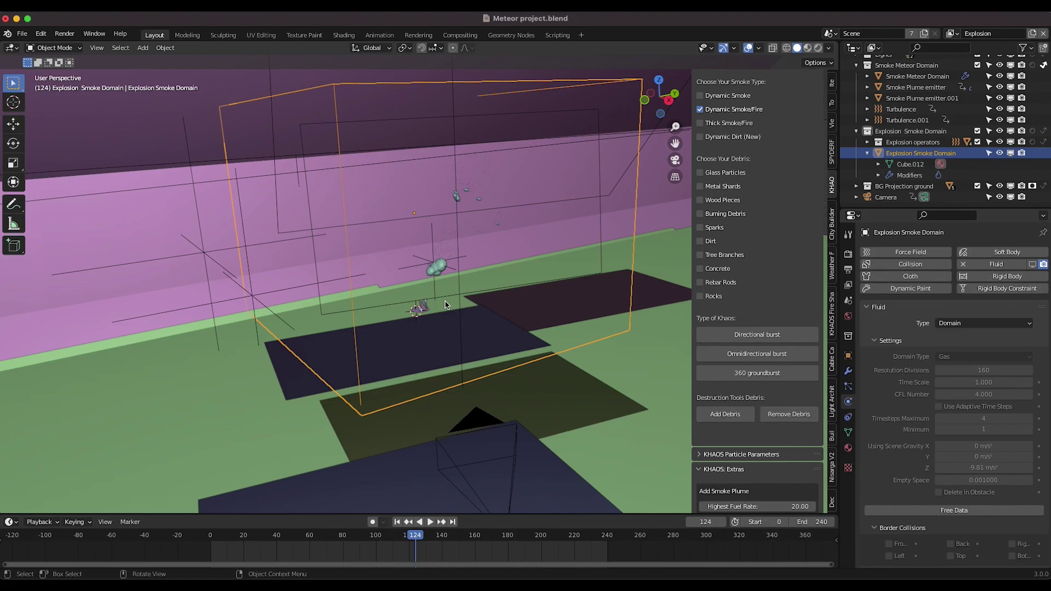
Step: Scrub the timeline to frame 144, following the main meteor down to its impact on the ground
{"action": "scroll", "coordinate": [444, 305], "scroll_direction": "up", "scroll_amount": 5}
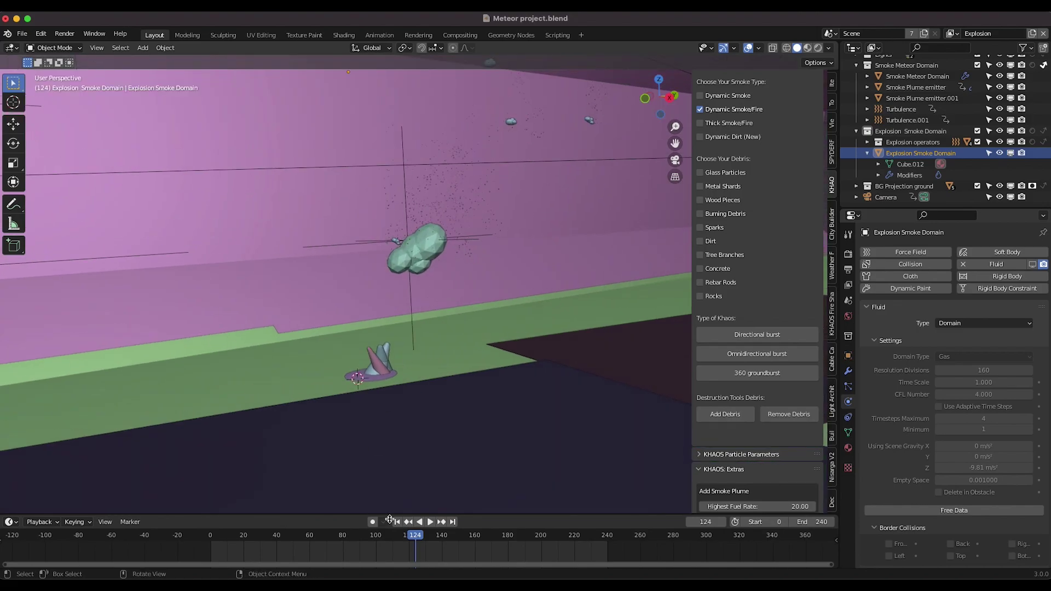
{"action": "left_click", "coordinate": [392, 537]}
{"action": "left_click_drag", "start_coordinate": [392, 539], "coordinate": [448, 549]}
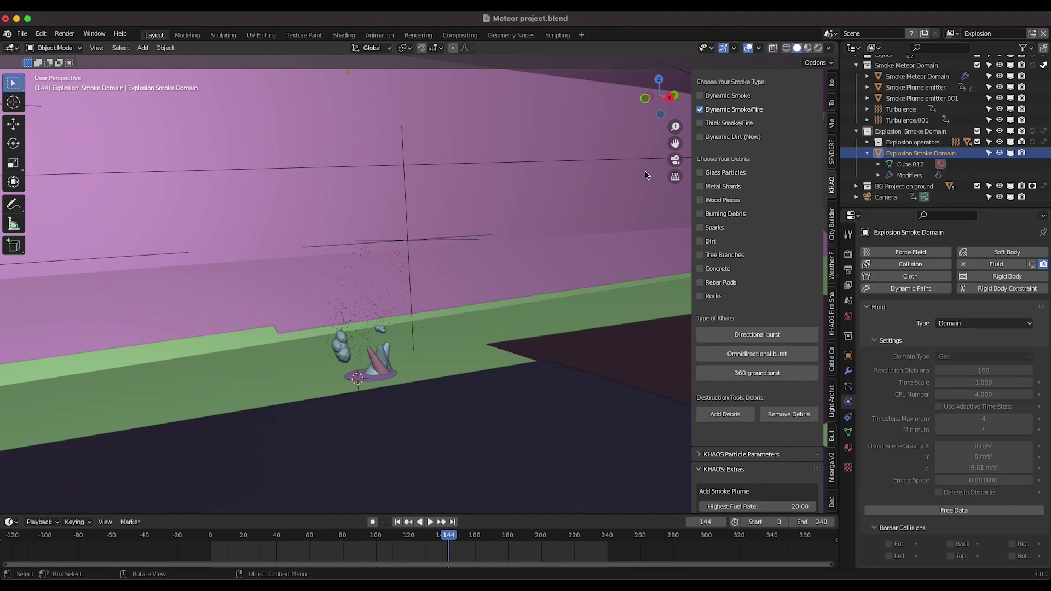
Step: Enable the Explosion Smoke Domain's fluid display in the viewport and view the explosion smoke
{"action": "scroll", "coordinate": [519, 224], "scroll_direction": "down", "scroll_amount": 6}
{"action": "scroll", "coordinate": [452, 246], "scroll_direction": "up", "scroll_amount": 4}
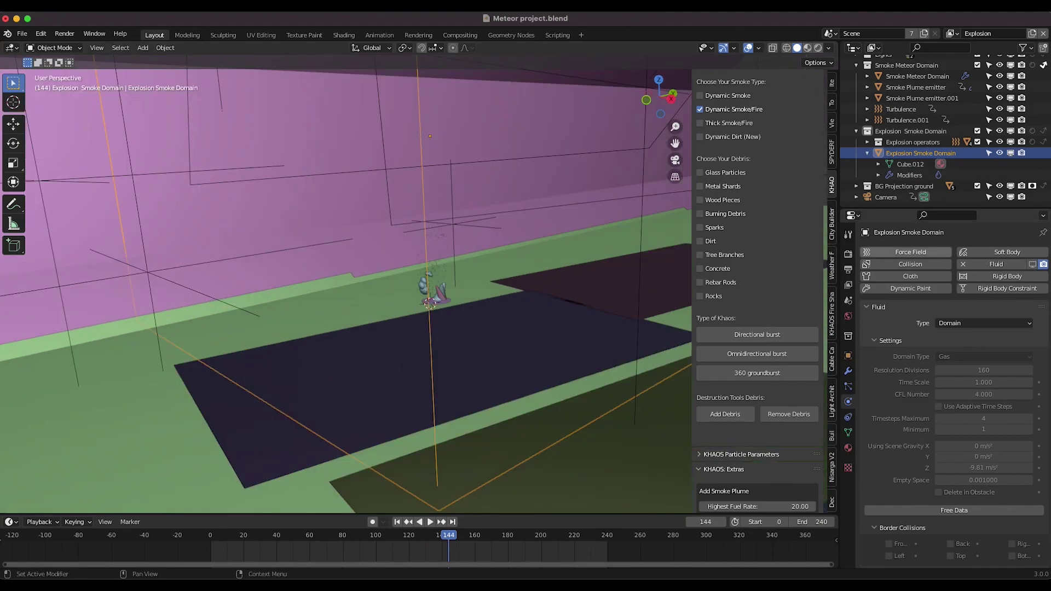
{"action": "left_click", "coordinate": [1032, 264]}
{"action": "middle_click_drag", "start_coordinate": [378, 306], "coordinate": [316, 316]}
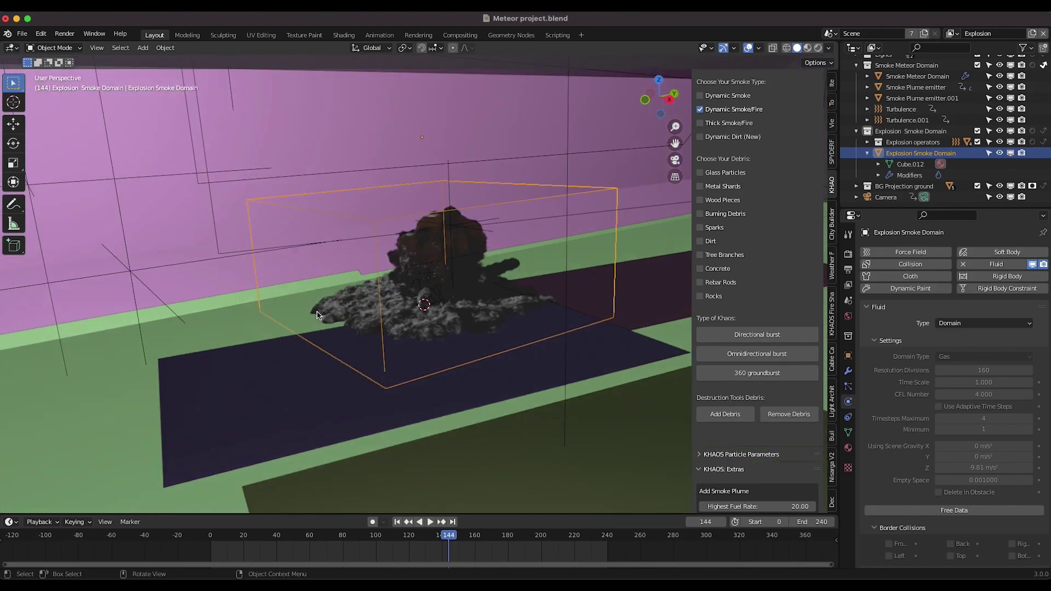
Step: Review the Explosion Smoke Domain's fluid settings from resolution divisions through gas, dissolve, noise and collections
{"action": "scroll", "coordinate": [318, 315], "scroll_direction": "left", "scroll_amount": 2}
{"action": "scroll", "coordinate": [949, 410], "scroll_direction": "down", "scroll_amount": 2}
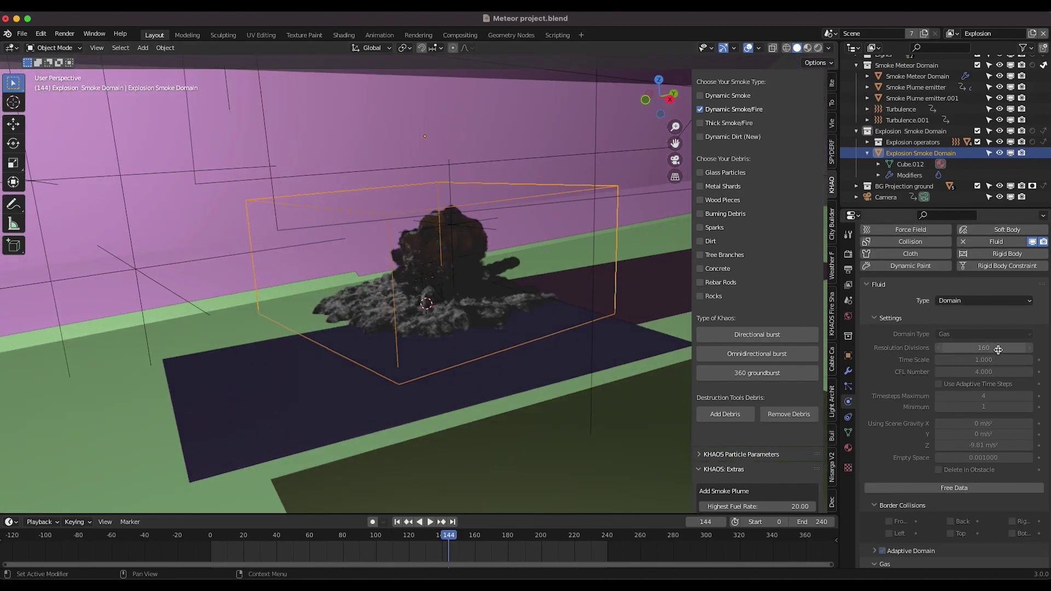
{"action": "scroll", "coordinate": [943, 416], "scroll_direction": "down", "scroll_amount": 4}
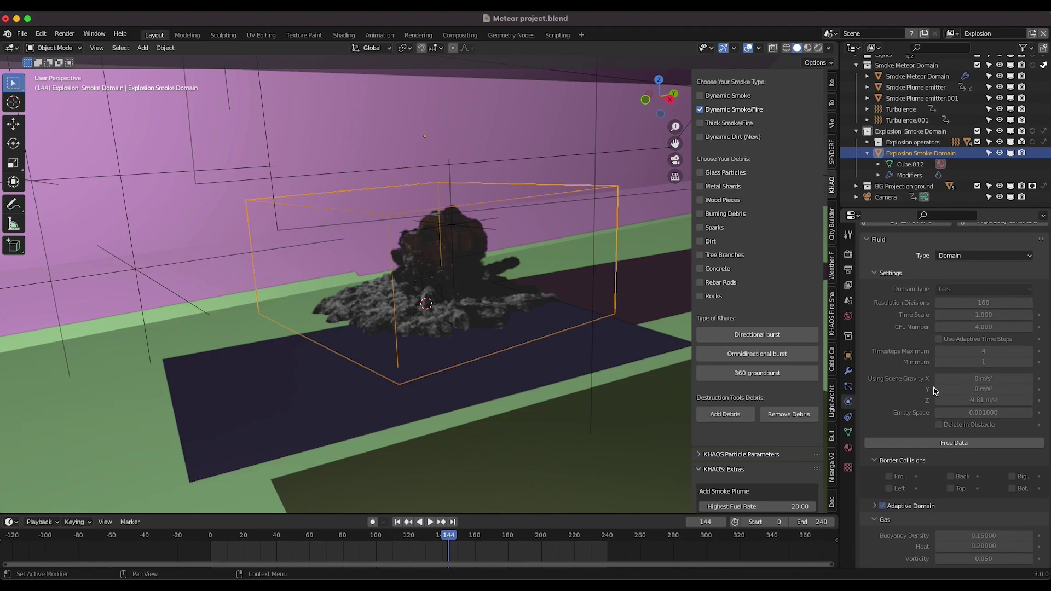
{"action": "scroll", "coordinate": [934, 391], "scroll_direction": "down", "scroll_amount": 10}
{"action": "scroll", "coordinate": [930, 394], "scroll_direction": "down", "scroll_amount": 10}
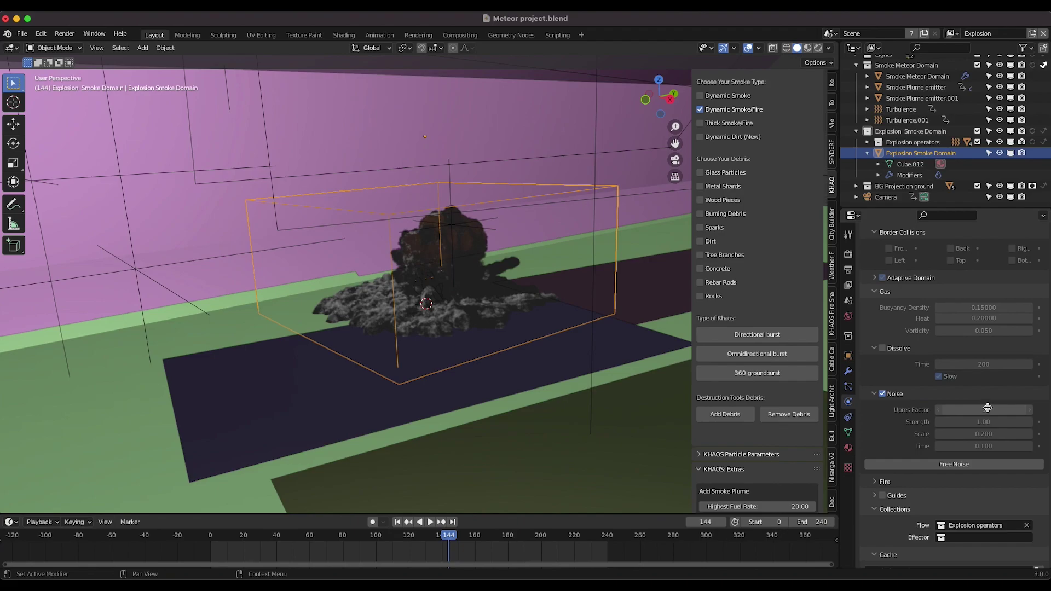
Step: Examine the explosion's fireball and ground smoke from several angles and preview them in Rendered viewport shading
{"action": "middle_click_drag", "start_coordinate": [580, 264], "coordinate": [554, 275]}
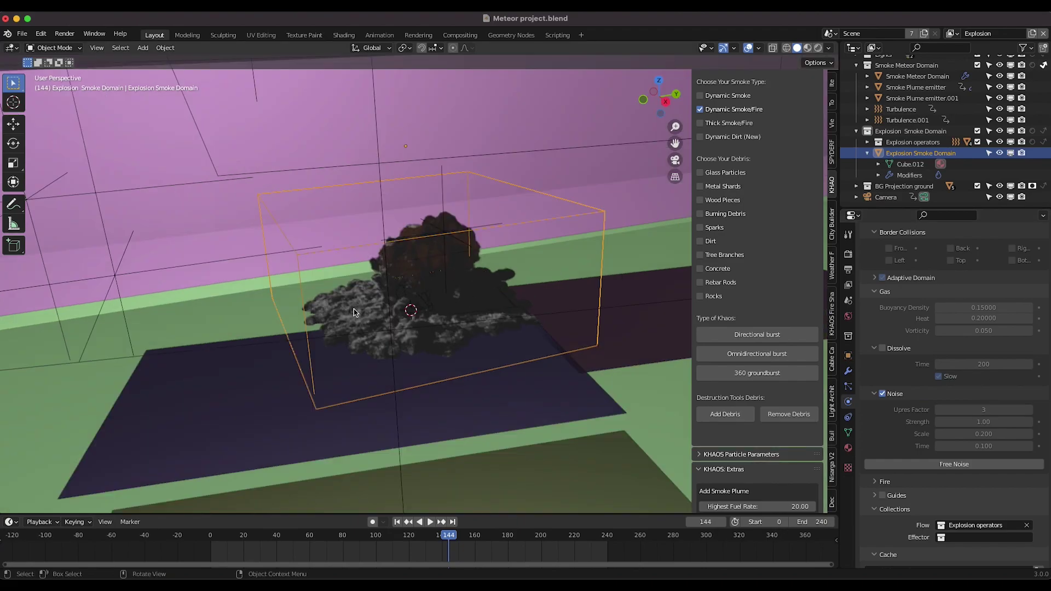
{"action": "middle_click_drag", "start_coordinate": [337, 360], "coordinate": [373, 330]}
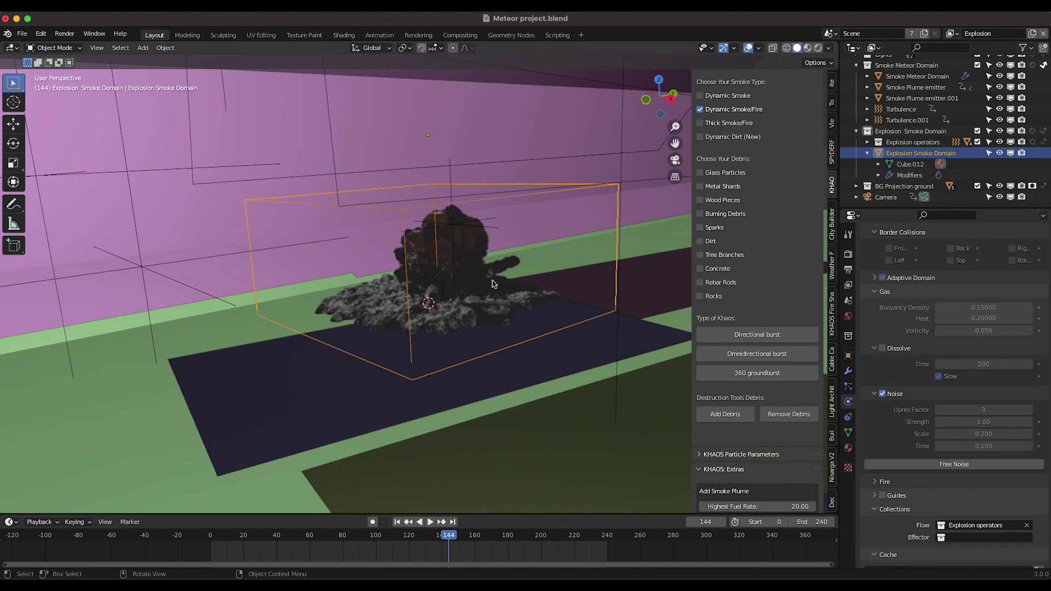
{"action": "middle_click_drag", "start_coordinate": [569, 244], "coordinate": [572, 264]}
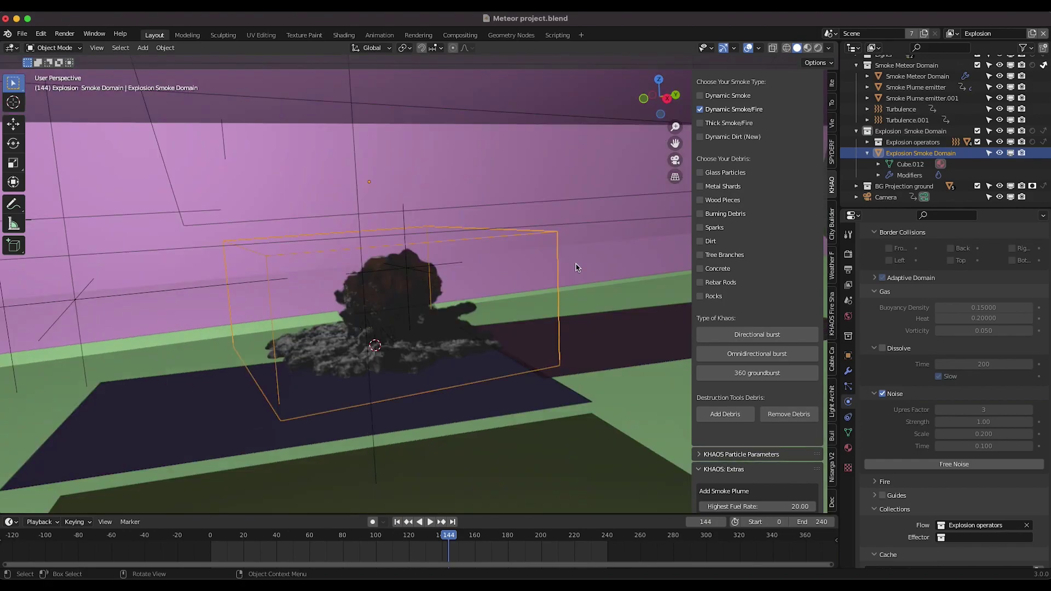
{"action": "middle_click_drag", "start_coordinate": [486, 281], "coordinate": [476, 265], "text": "shift"}
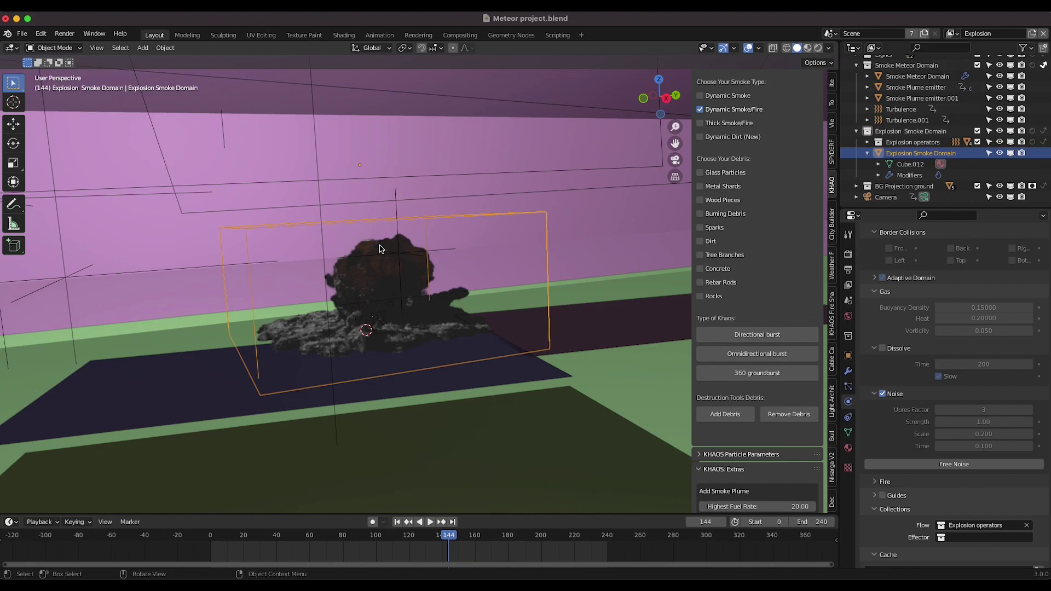
{"action": "mouse_move", "coordinate": [392, 273]}
{"action": "middle_mouse_down"}
{"action": "mouse_move", "coordinate": [409, 278]}
{"action": "mouse_move", "coordinate": [407, 291]}
{"action": "mouse_move", "coordinate": [408, 278]}
{"action": "middle_mouse_up"}
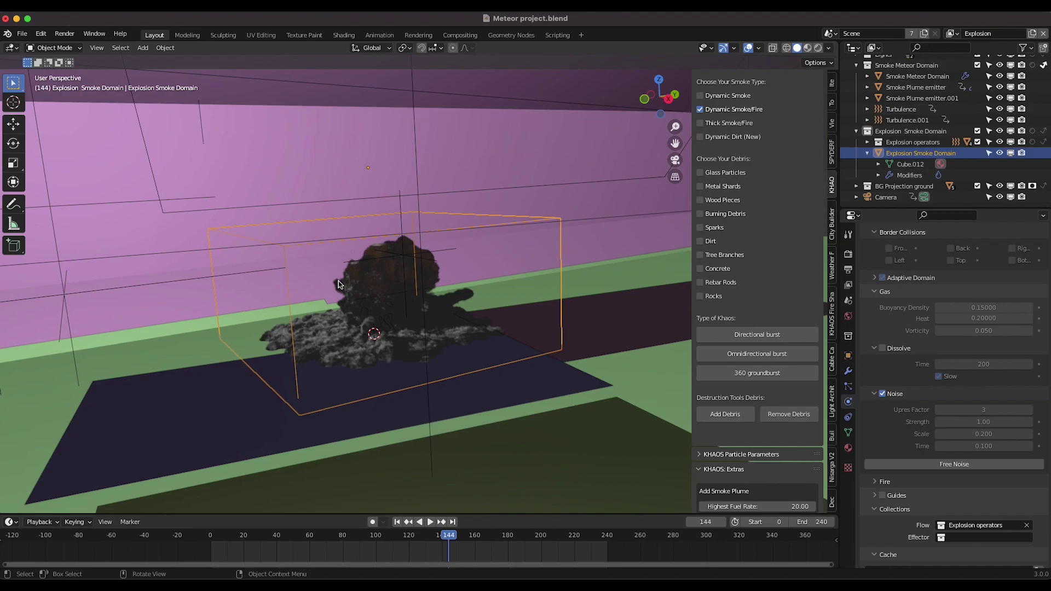
{"action": "mouse_move", "coordinate": [414, 279]}
{"action": "middle_mouse_down"}
{"action": "mouse_move", "coordinate": [383, 274]}
{"action": "mouse_move", "coordinate": [434, 298]}
{"action": "mouse_move", "coordinate": [417, 300]}
{"action": "middle_mouse_up"}
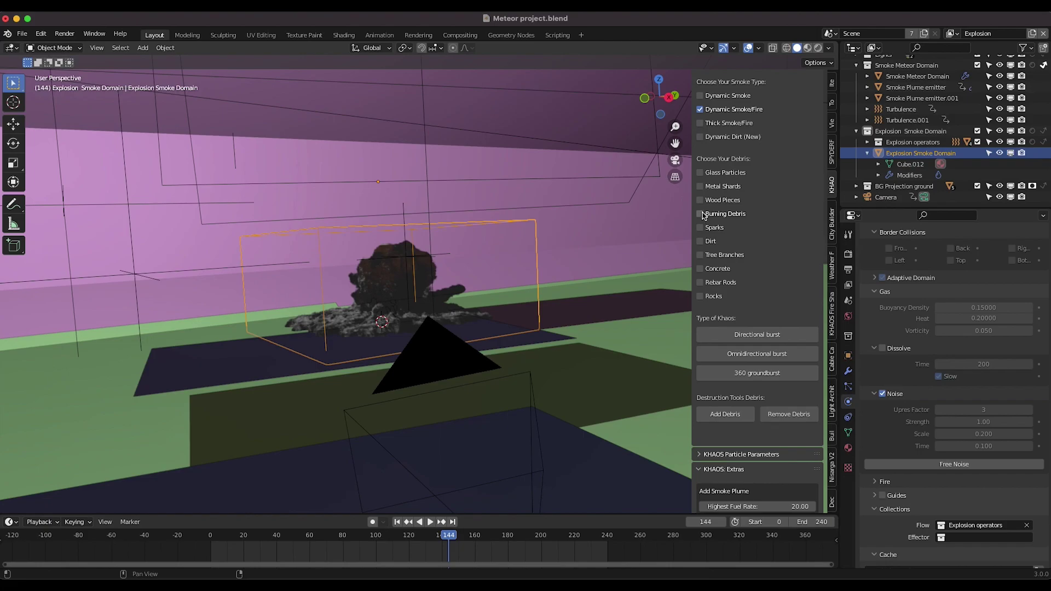
{"action": "mouse_move", "coordinate": [376, 263]}
{"action": "middle_mouse_down"}
{"action": "mouse_move", "coordinate": [345, 307]}
{"action": "mouse_move", "coordinate": [296, 285]}
{"action": "mouse_move", "coordinate": [324, 307]}
{"action": "middle_mouse_up"}
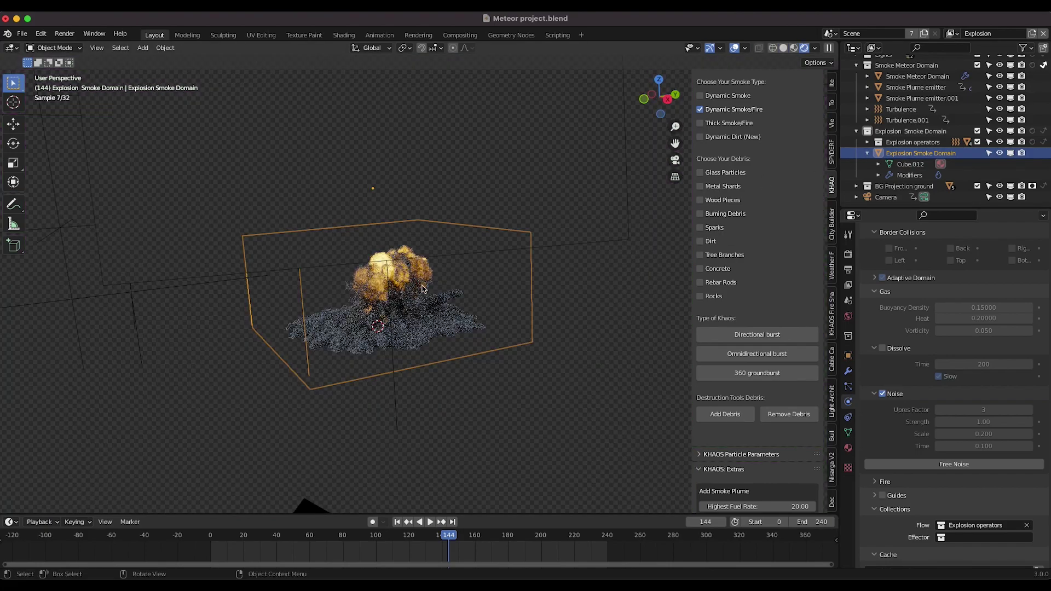
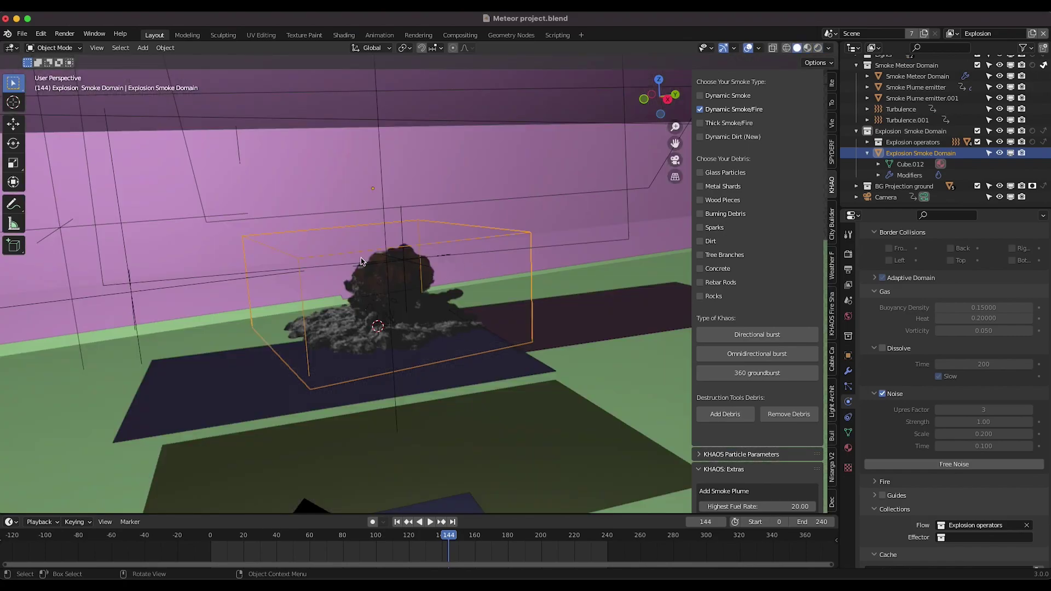
Step: Keep the Explosion view layer active and disable the Explosion Smoke Domain's fluid display in the viewport
{"action": "left_click", "coordinate": [953, 33]}
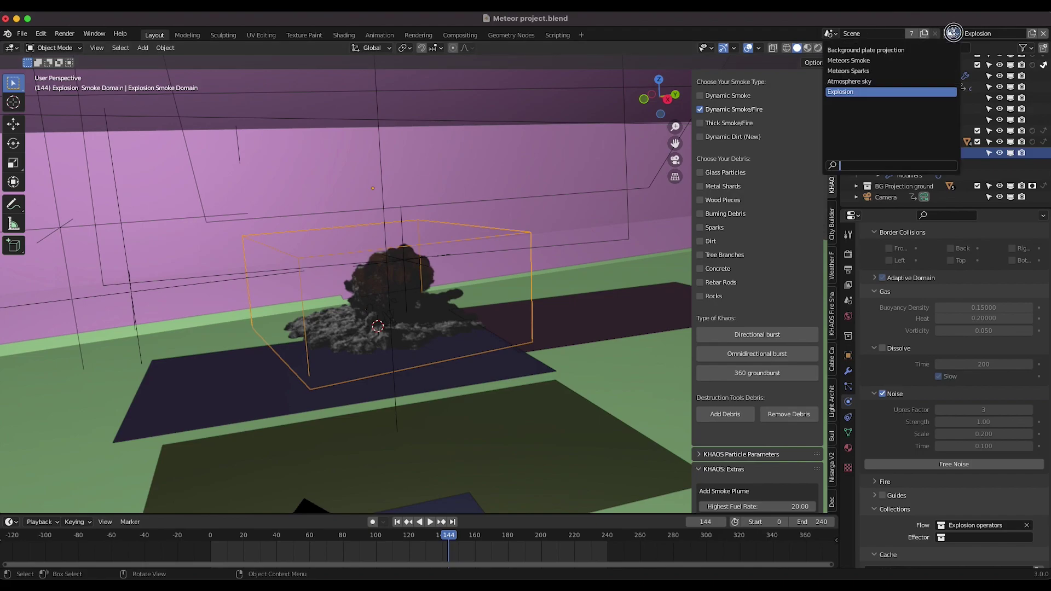
{"action": "left_click", "coordinate": [858, 92]}
{"action": "scroll", "coordinate": [442, 272], "scroll_direction": "down", "scroll_amount": 3}
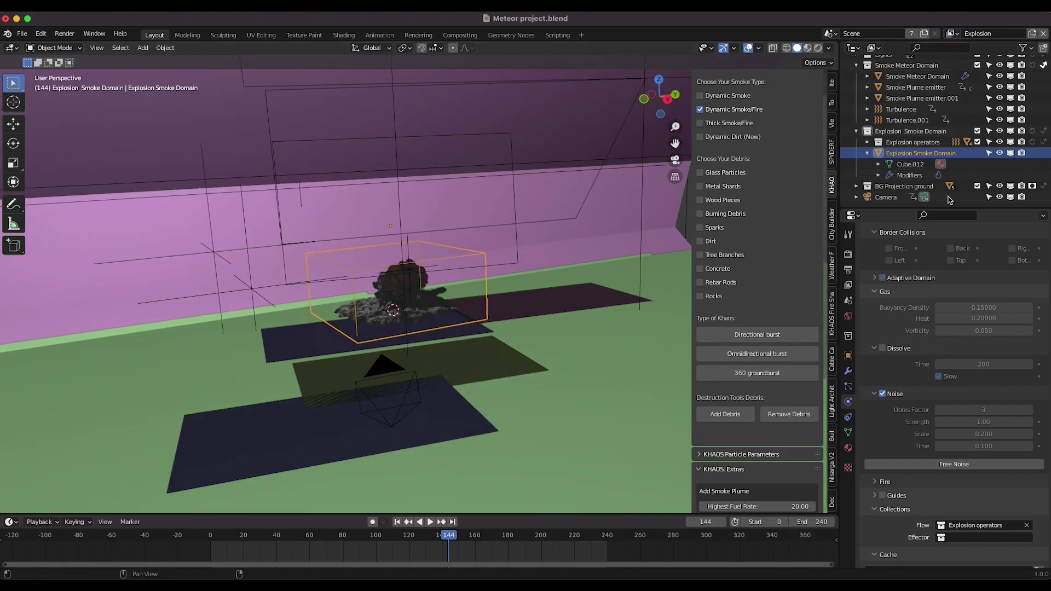
{"action": "scroll", "coordinate": [1018, 284], "scroll_direction": "up", "scroll_amount": 10}
{"action": "left_click", "coordinate": [1031, 267]}
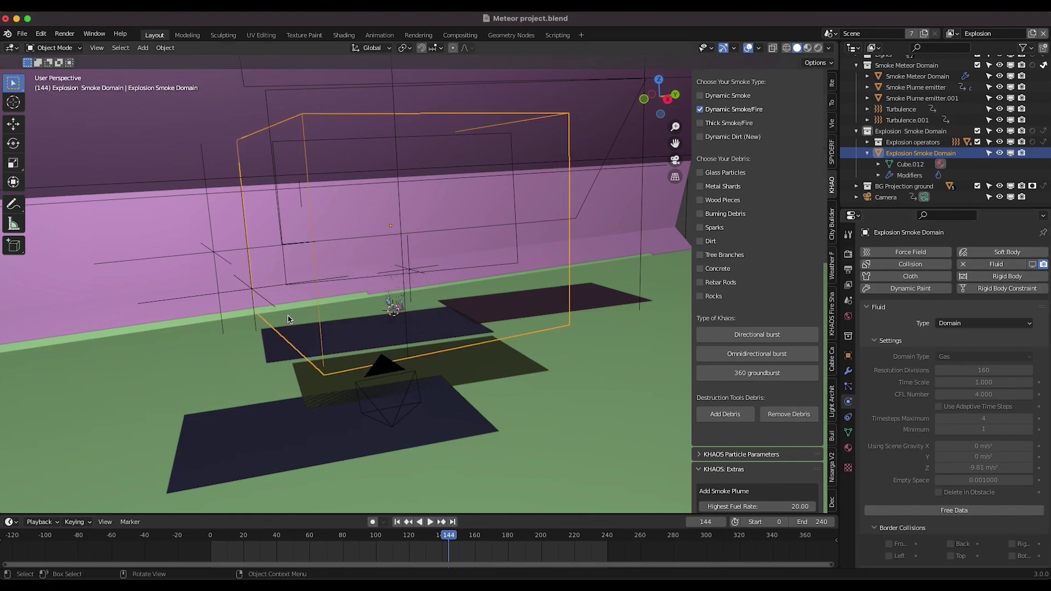
Step: Open the scene's output properties and expand the Output settings to review the render path and file format
{"action": "left_click", "coordinate": [848, 269]}
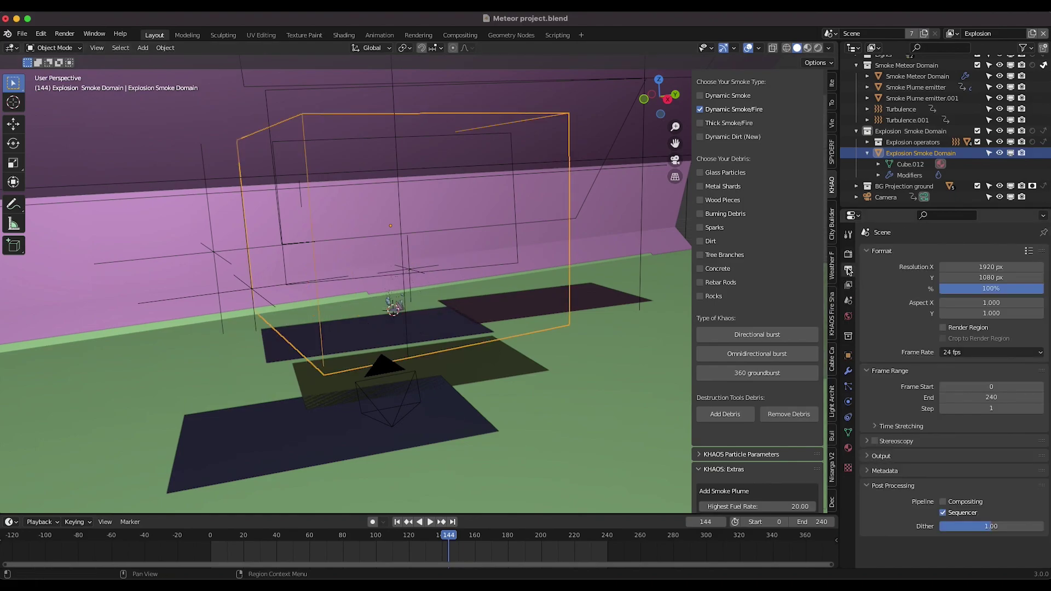
{"action": "left_click", "coordinate": [881, 456]}
{"action": "scroll", "coordinate": [964, 427], "scroll_direction": "down", "scroll_amount": 4}
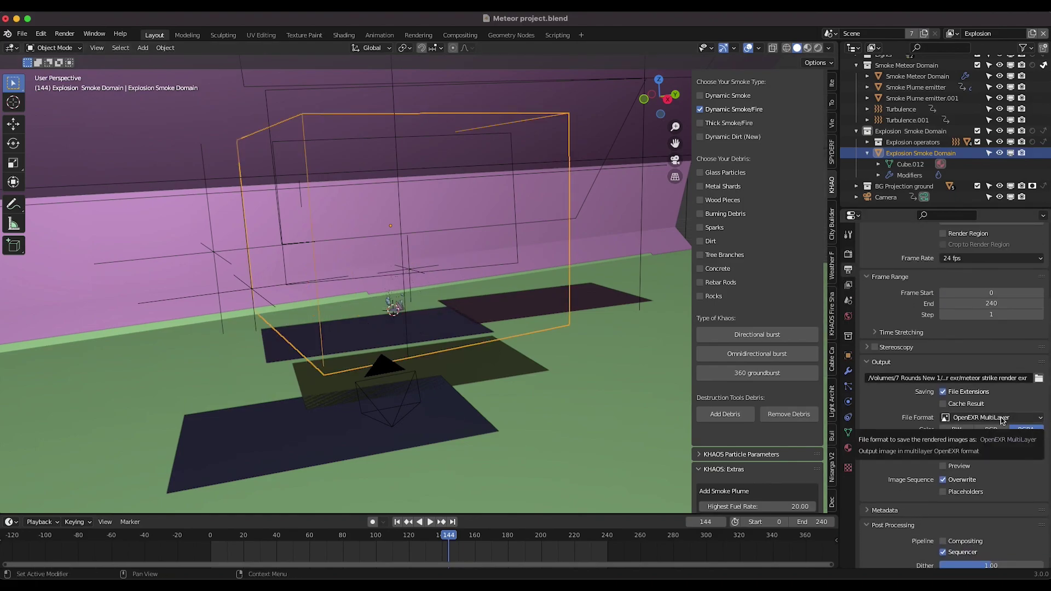
Step: Check the passes enabled for the Explosion view layer and go back to the scene's output properties
{"action": "left_click", "coordinate": [951, 35]}
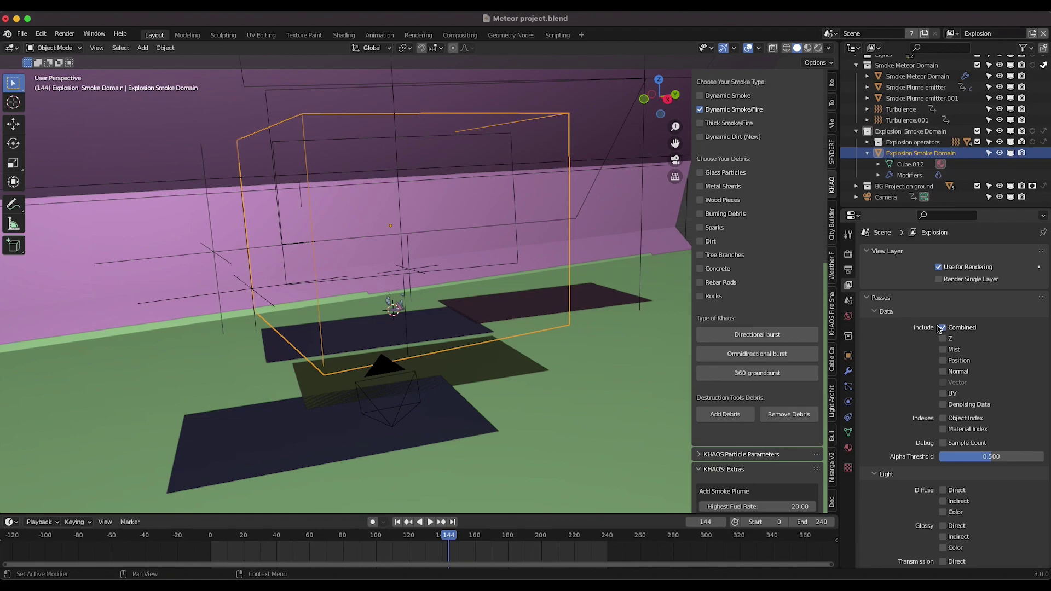
{"action": "left_click", "coordinate": [848, 269]}
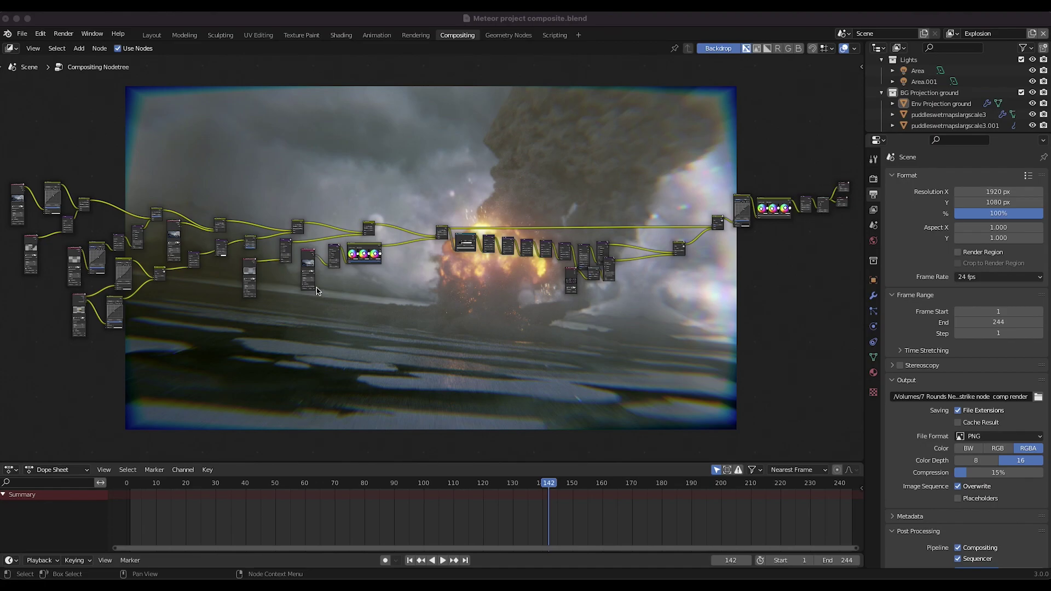
Step: In the compositing node tree, review the first meteor strike image sequence's layer options and keep Background plate projection
{"action": "scroll", "coordinate": [314, 272], "scroll_direction": "left", "scroll_amount": 10}
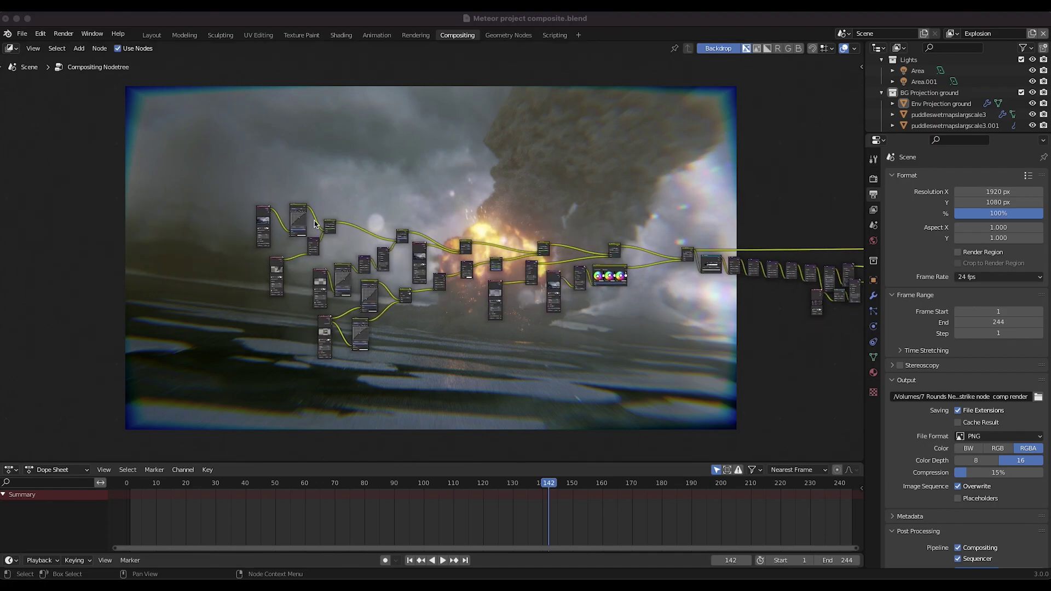
{"action": "scroll", "coordinate": [314, 223], "scroll_direction": "up", "scroll_amount": 8}
{"action": "left_click", "coordinate": [305, 194]}
{"action": "left_click_drag", "start_coordinate": [281, 281], "coordinate": [230, 281]}
{"action": "left_click_drag", "start_coordinate": [288, 222], "coordinate": [223, 173]}
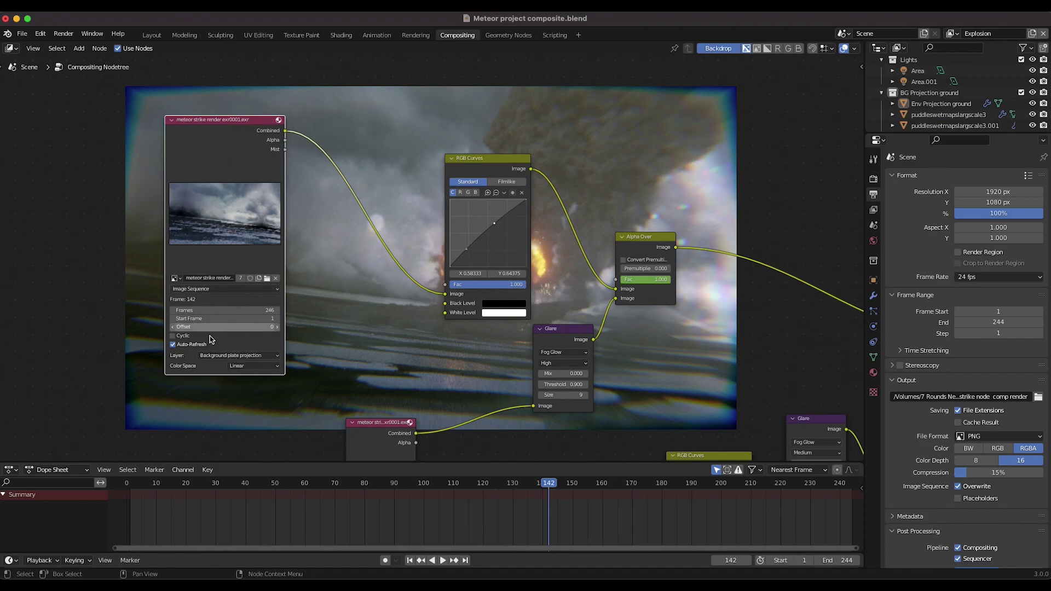
{"action": "left_click", "coordinate": [217, 356]}
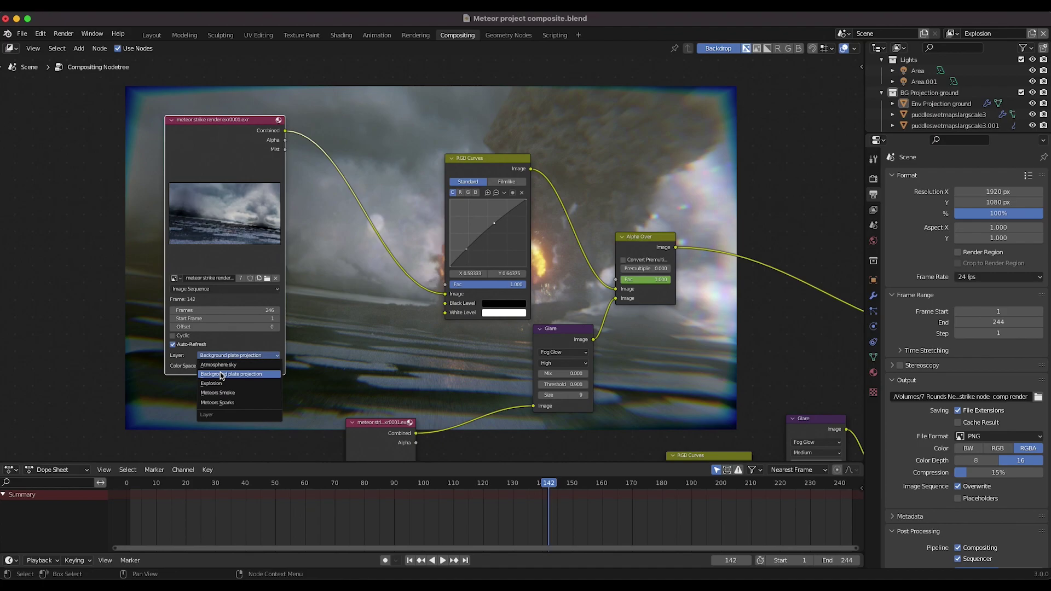
{"action": "left_click", "coordinate": [222, 375]}
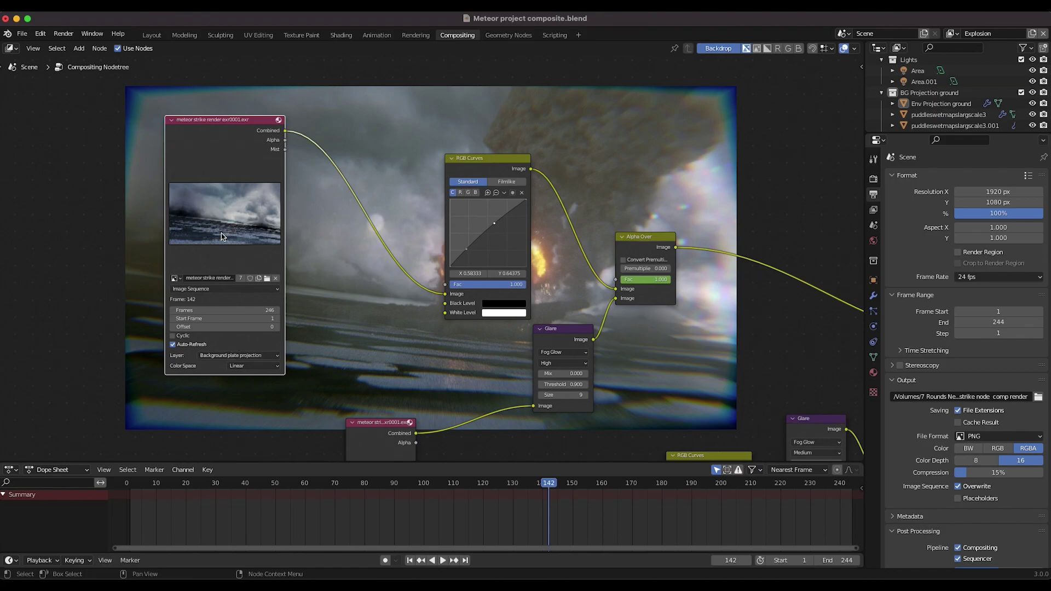
Step: Add a Viewer node above the first Alpha Over node and connect the background plate's RGB Curves output to it
{"action": "scroll", "coordinate": [399, 212], "scroll_direction": "down", "scroll_amount": 2}
{"action": "key", "text": "shift+a"}
{"action": "mouse_move", "coordinate": [340, 235]}
{"action": "left_click", "coordinate": [444, 263]}
{"action": "left_click", "coordinate": [474, 153]}
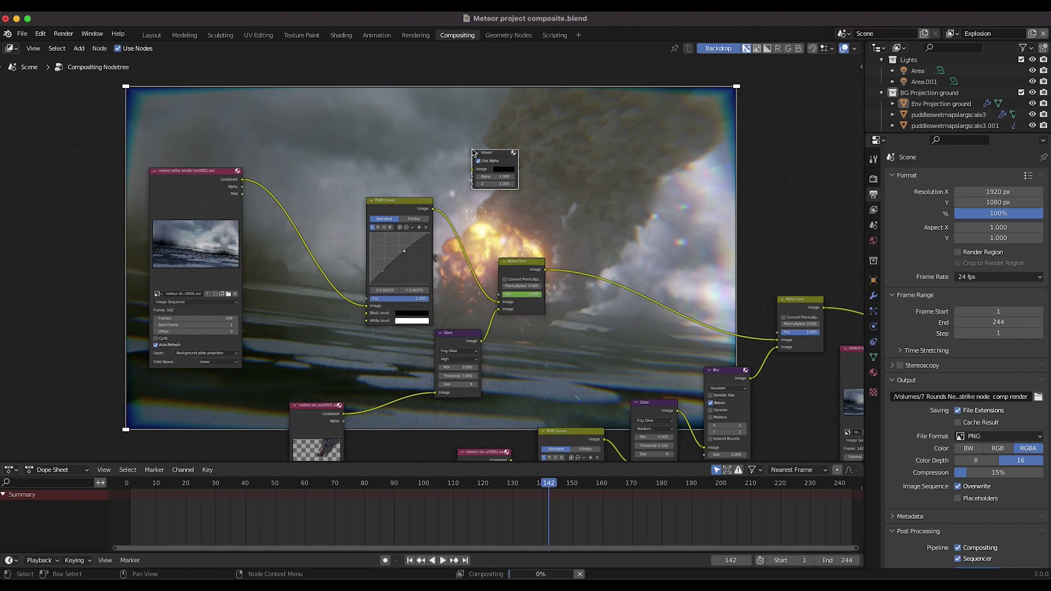
{"action": "left_click_drag", "start_coordinate": [435, 212], "coordinate": [473, 169]}
{"action": "middle_click_drag", "start_coordinate": [423, 204], "coordinate": [441, 240]}
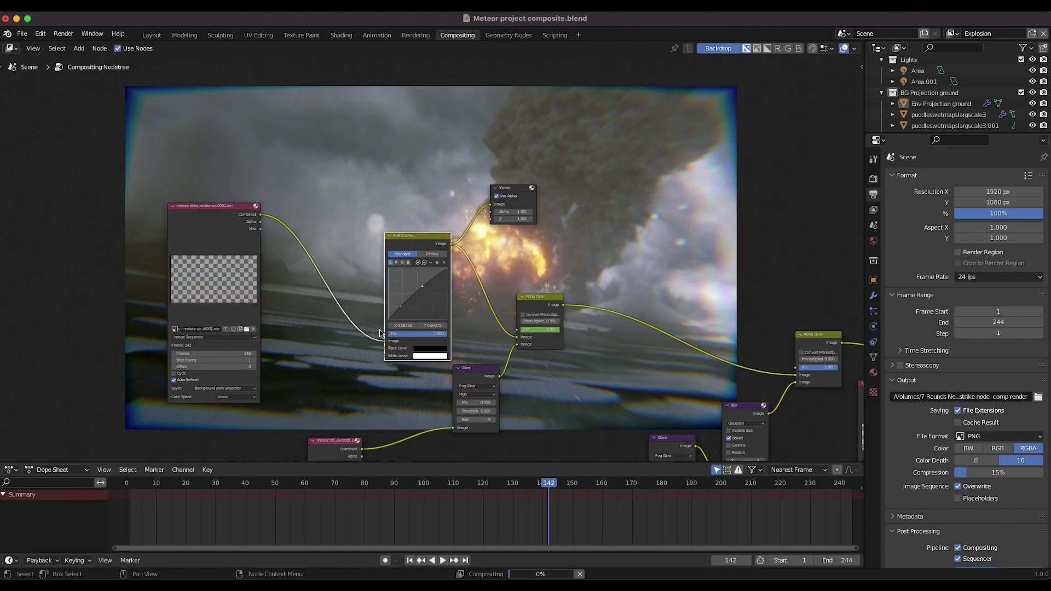
Step: Examine the color-corrected background plate in the compositor backdrop
{"action": "scroll", "coordinate": [434, 124], "scroll_direction": "right", "scroll_amount": 5}
{"action": "left_click", "coordinate": [321, 221]}
{"action": "scroll", "coordinate": [431, 176], "scroll_direction": "right", "scroll_amount": 6}
{"action": "scroll", "coordinate": [432, 175], "scroll_direction": "left", "scroll_amount": 8}
{"action": "scroll", "coordinate": [431, 179], "scroll_direction": "right", "scroll_amount": 8}
{"action": "scroll", "coordinate": [431, 179], "scroll_direction": "up", "scroll_amount": 5}
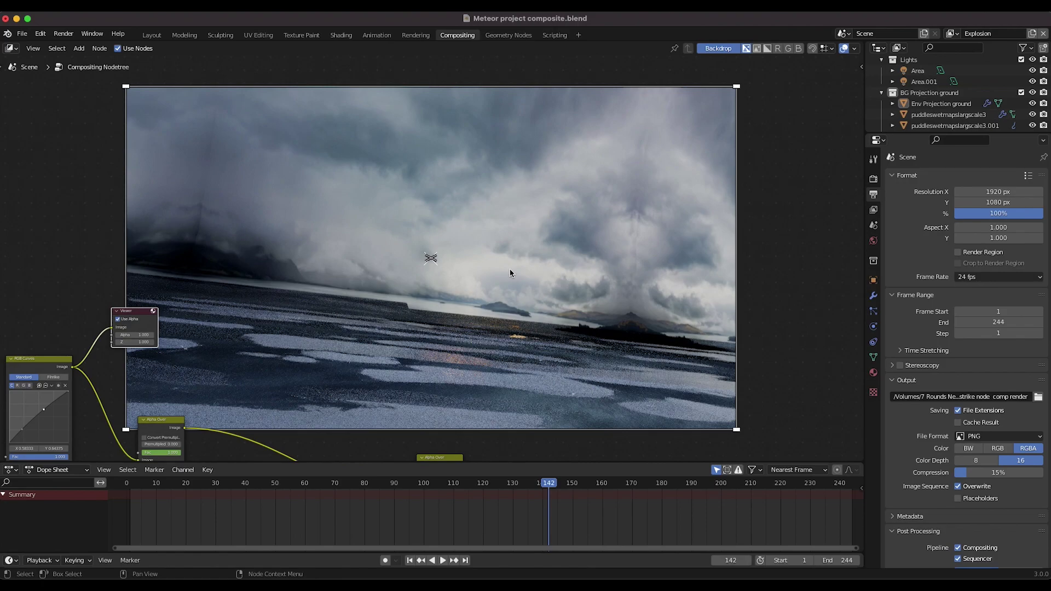
{"action": "middle_click_drag", "start_coordinate": [433, 222], "coordinate": [653, 178]}
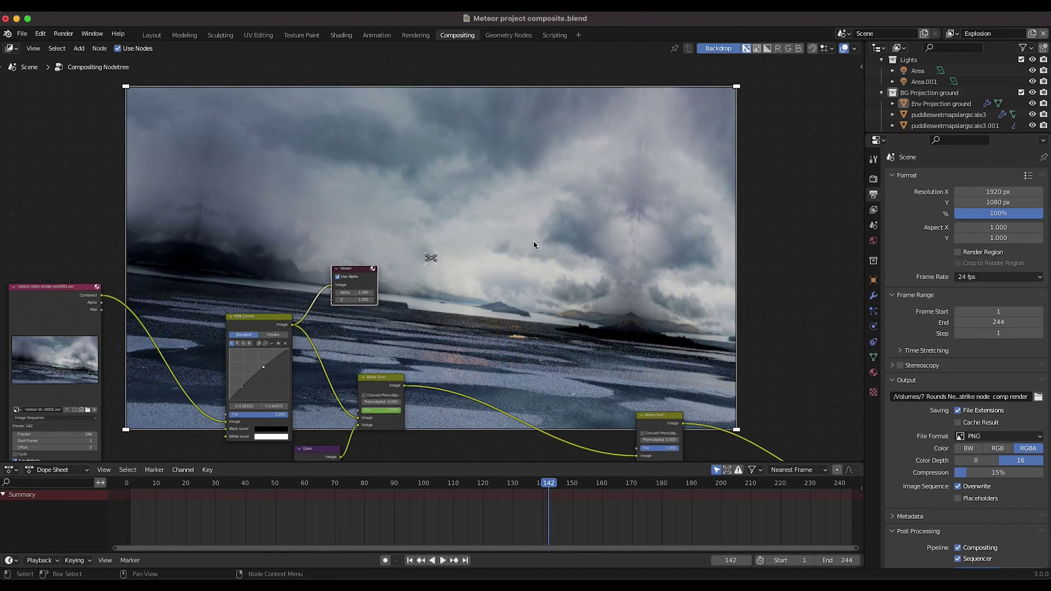
{"action": "middle_click_drag", "start_coordinate": [584, 263], "coordinate": [511, 245]}
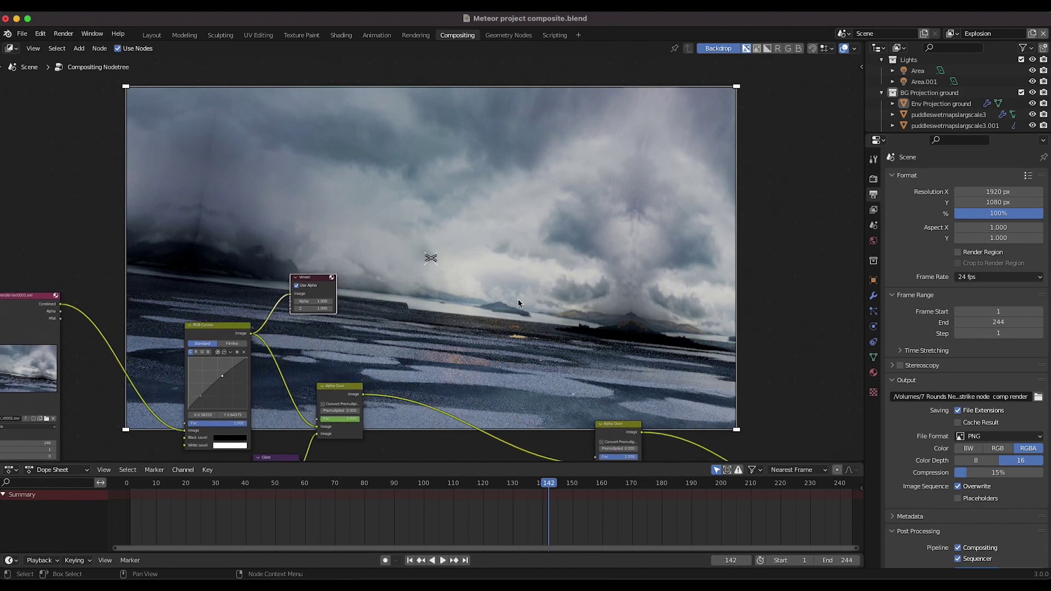
{"action": "middle_click_drag", "start_coordinate": [552, 316], "coordinate": [675, 247]}
Step: Inspect the image sequence node that supplies the Meteors Smoke layer
{"action": "scroll", "coordinate": [552, 316], "scroll_direction": "down", "scroll_amount": 6}
{"action": "middle_click_drag", "start_coordinate": [568, 417], "coordinate": [688, 202]}
{"action": "scroll", "coordinate": [552, 316], "scroll_direction": "up", "scroll_amount": 9}
{"action": "left_click", "coordinate": [316, 258]}
{"action": "scroll", "coordinate": [316, 257], "scroll_direction": "up", "scroll_amount": 7}
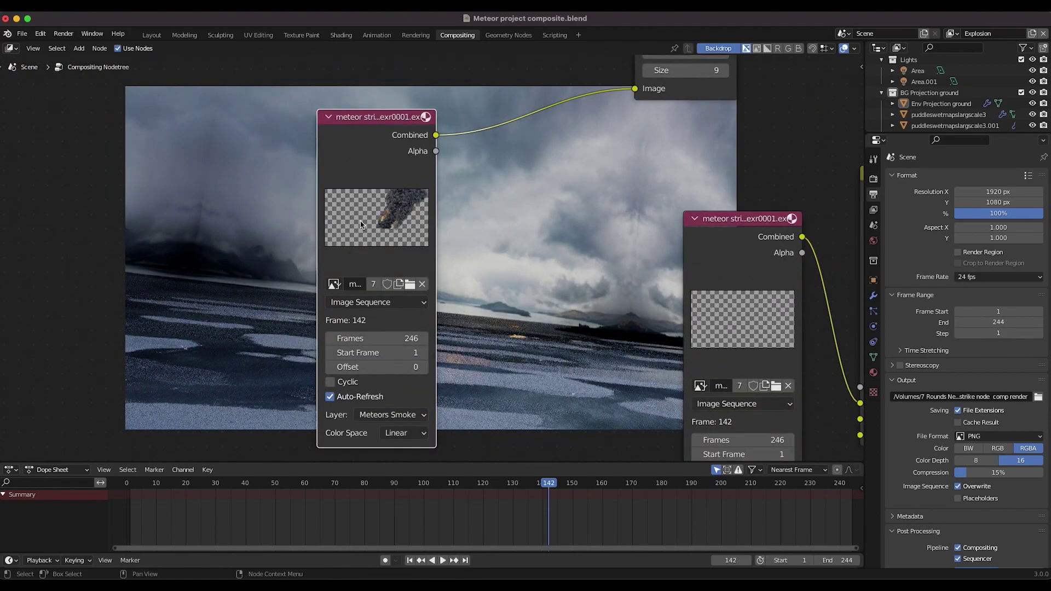
Step: Connect the first Alpha Over node's image output to the Viewer to preview the smoke over the background plate
{"action": "scroll", "coordinate": [397, 222], "scroll_direction": "down", "scroll_amount": 5}
{"action": "middle_click_drag", "start_coordinate": [459, 249], "coordinate": [300, 373]}
{"action": "scroll", "coordinate": [460, 250], "scroll_direction": "down", "scroll_amount": 4}
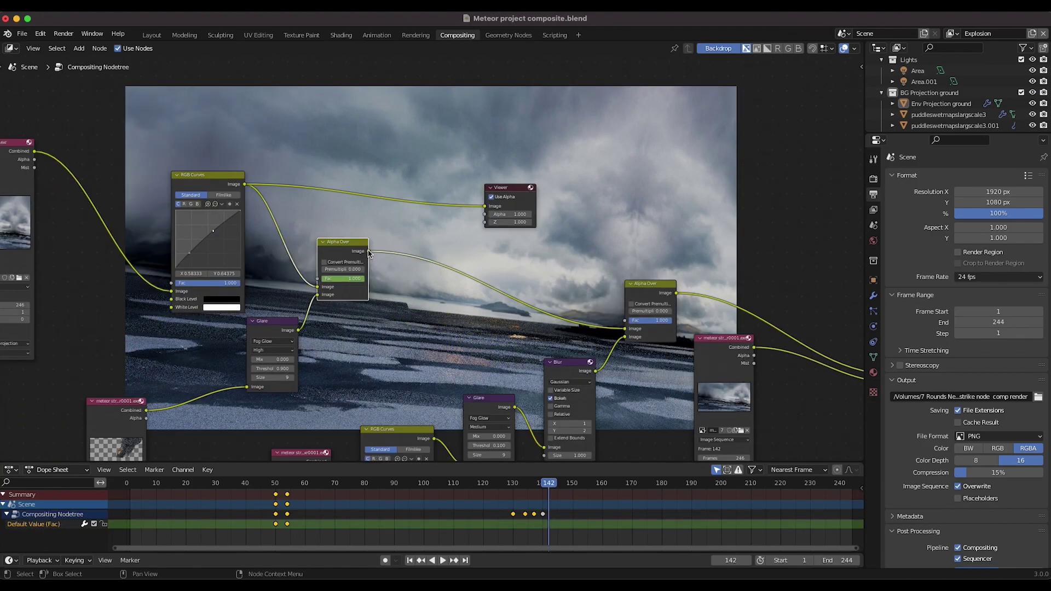
{"action": "left_click_drag", "start_coordinate": [369, 251], "coordinate": [488, 206]}
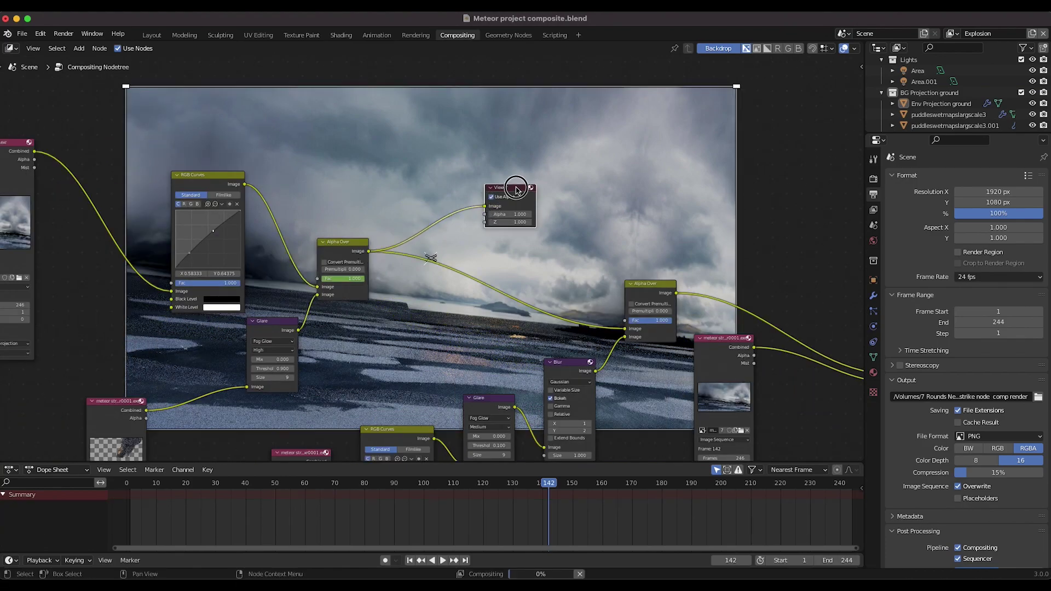
Step: Trace how the background plate and Meteors Smoke image nodes combine in the first Alpha Over node
{"action": "scroll", "coordinate": [290, 298], "scroll_direction": "down", "scroll_amount": 2}
{"action": "middle_click_drag", "start_coordinate": [289, 294], "coordinate": [306, 309]}
{"action": "left_click", "coordinate": [172, 185]}
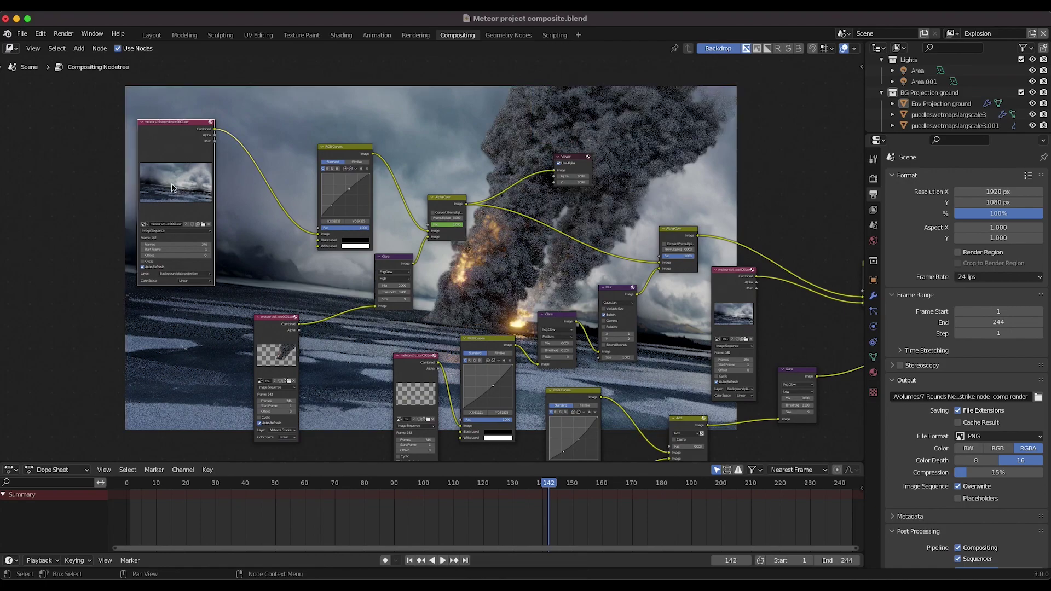
{"action": "left_click", "coordinate": [454, 197]}
{"action": "left_click", "coordinate": [268, 311]}
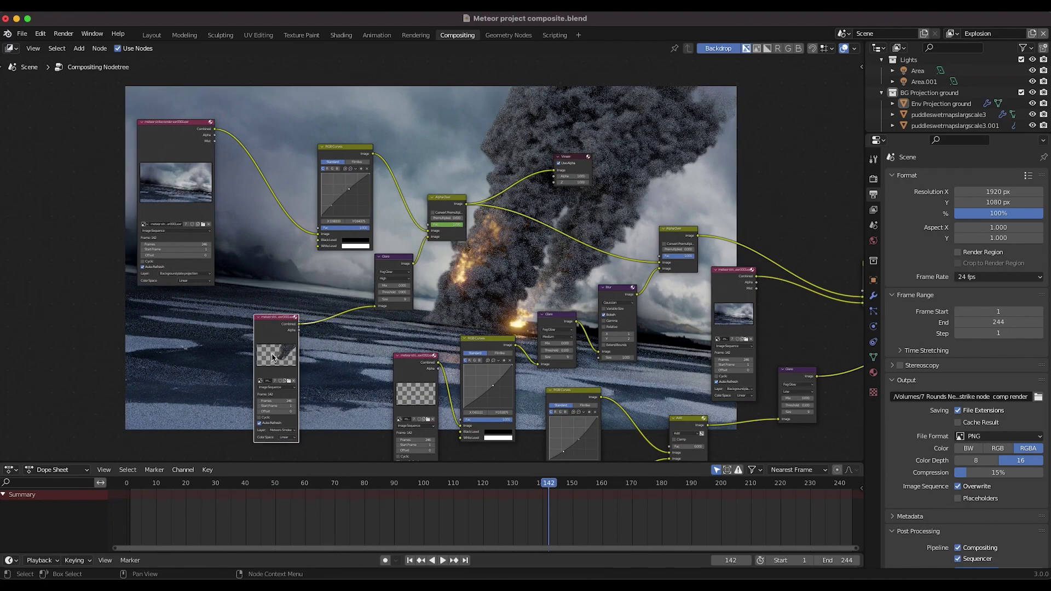
Step: Examine the Fog Glow Glare node placed between the Meteors Smoke image and the first Alpha Over node
{"action": "scroll", "coordinate": [273, 356], "scroll_direction": "up", "scroll_amount": 2}
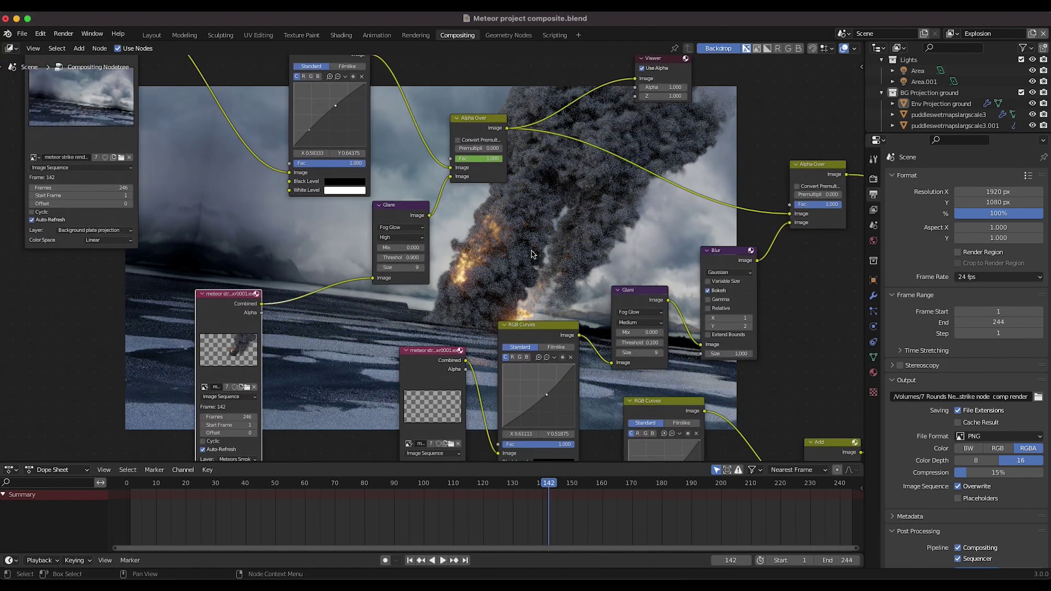
{"action": "scroll", "coordinate": [367, 215], "scroll_direction": "up", "scroll_amount": 5}
{"action": "scroll", "coordinate": [368, 216], "scroll_direction": "left", "scroll_amount": 3}
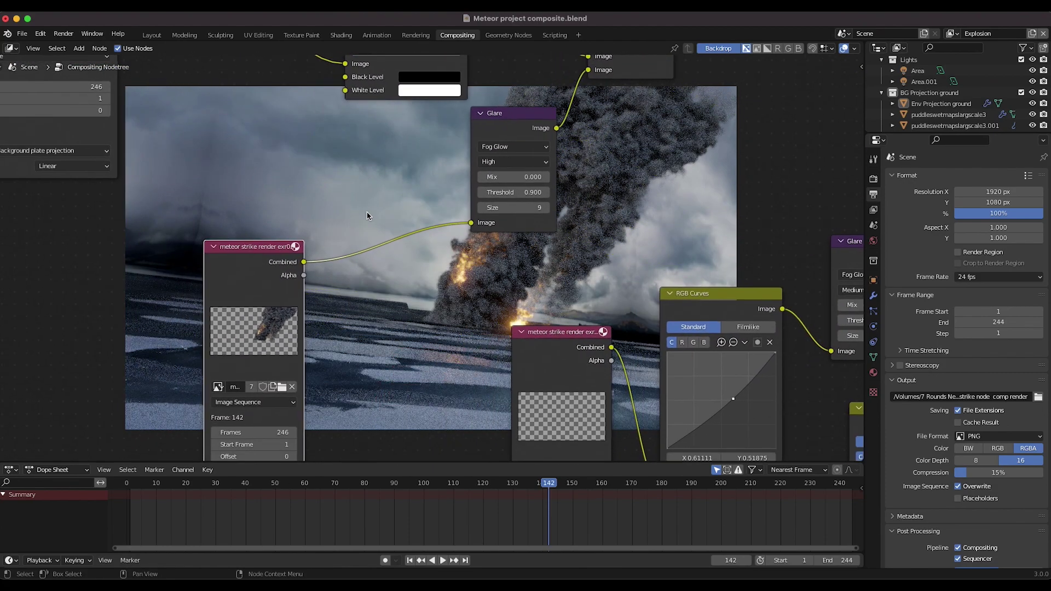
{"action": "scroll", "coordinate": [368, 215], "scroll_direction": "right", "scroll_amount": 5}
{"action": "scroll", "coordinate": [368, 216], "scroll_direction": "down", "scroll_amount": 5}
{"action": "scroll", "coordinate": [367, 215], "scroll_direction": "left", "scroll_amount": 3}
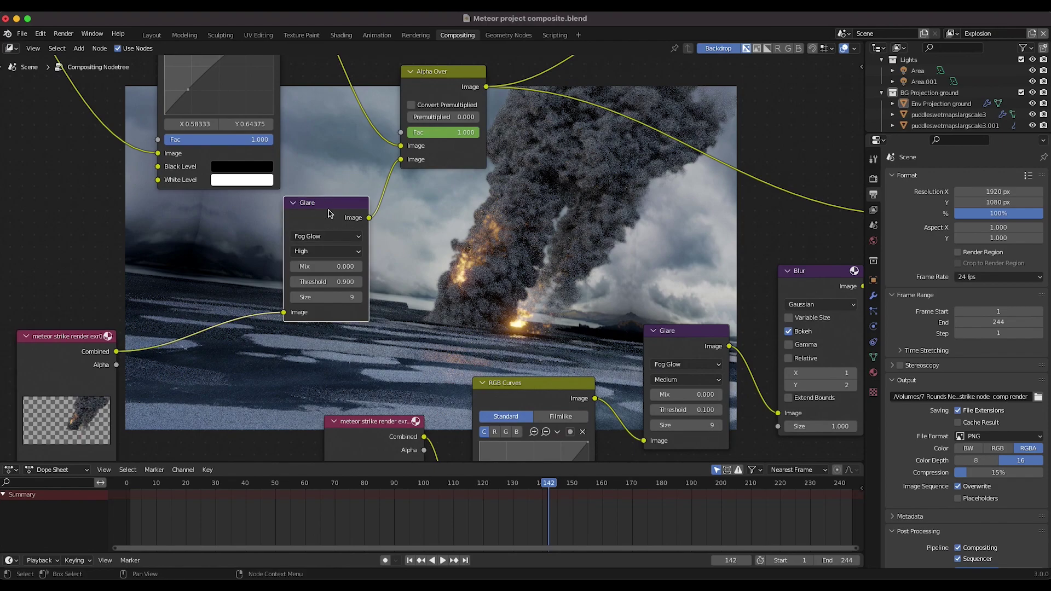
{"action": "scroll", "coordinate": [331, 224], "scroll_direction": "left", "scroll_amount": 2}
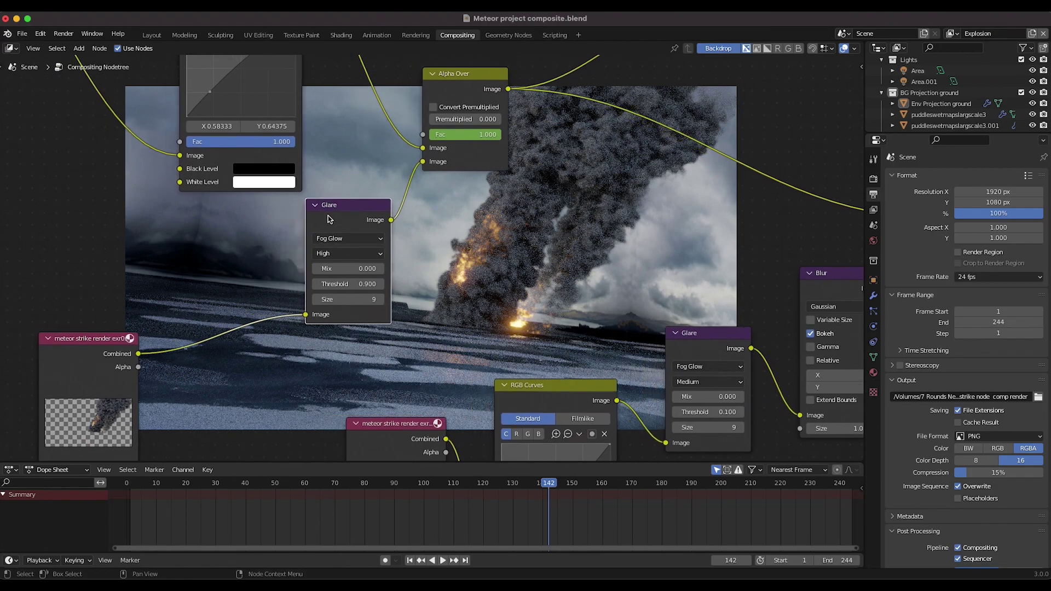
{"action": "key", "text": "Home"}
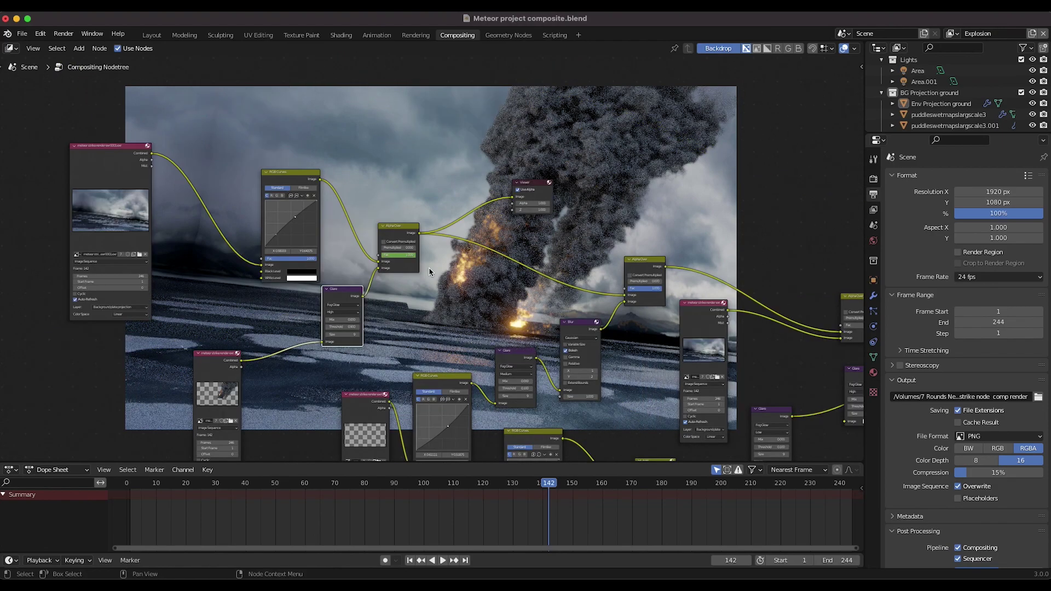
Step: Review the layer options of the image sequence feeding the second Alpha Over branch and keep Meteors Sparks
{"action": "scroll", "coordinate": [558, 274], "scroll_direction": "right", "scroll_amount": 6}
{"action": "scroll", "coordinate": [559, 274], "scroll_direction": "up", "scroll_amount": 2}
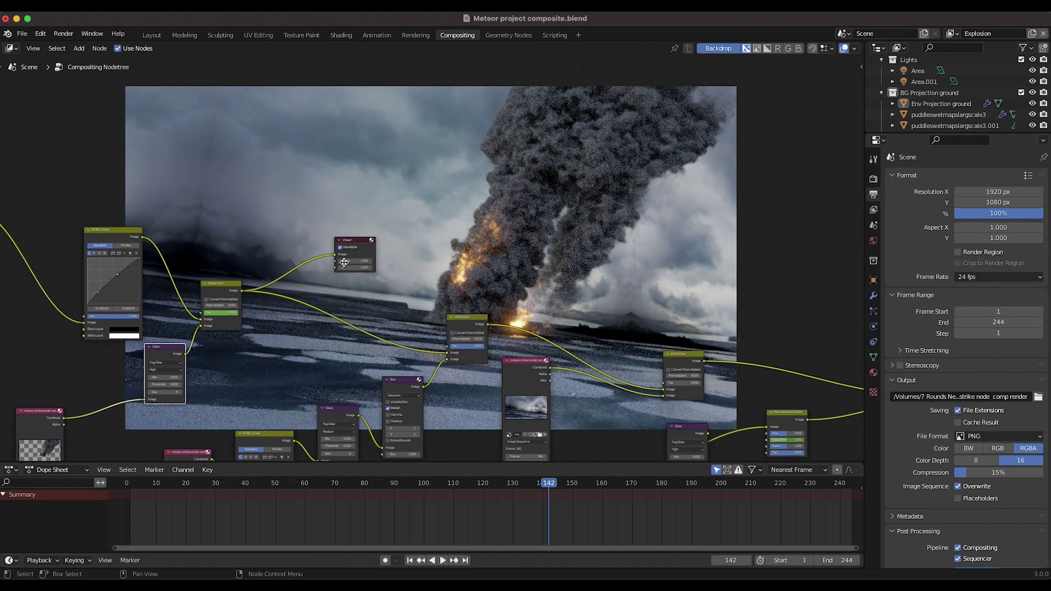
{"action": "scroll", "coordinate": [409, 272], "scroll_direction": "down", "scroll_amount": 4}
{"action": "scroll", "coordinate": [408, 276], "scroll_direction": "left", "scroll_amount": 1}
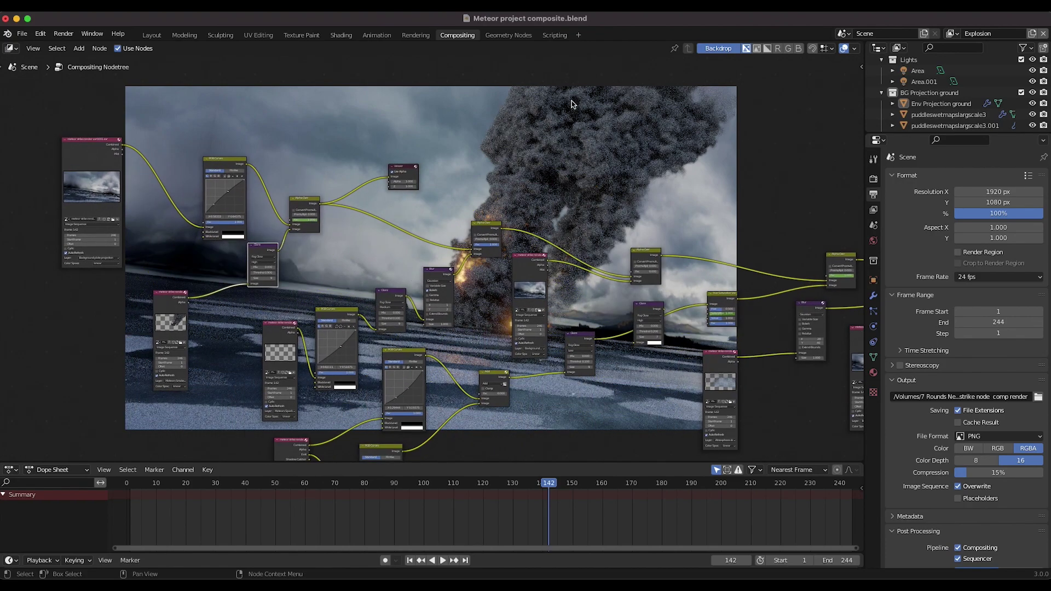
{"action": "scroll", "coordinate": [403, 373], "scroll_direction": "down", "scroll_amount": 2}
{"action": "scroll", "coordinate": [402, 372], "scroll_direction": "left", "scroll_amount": 1}
{"action": "scroll", "coordinate": [321, 372], "scroll_direction": "up", "scroll_amount": 5}
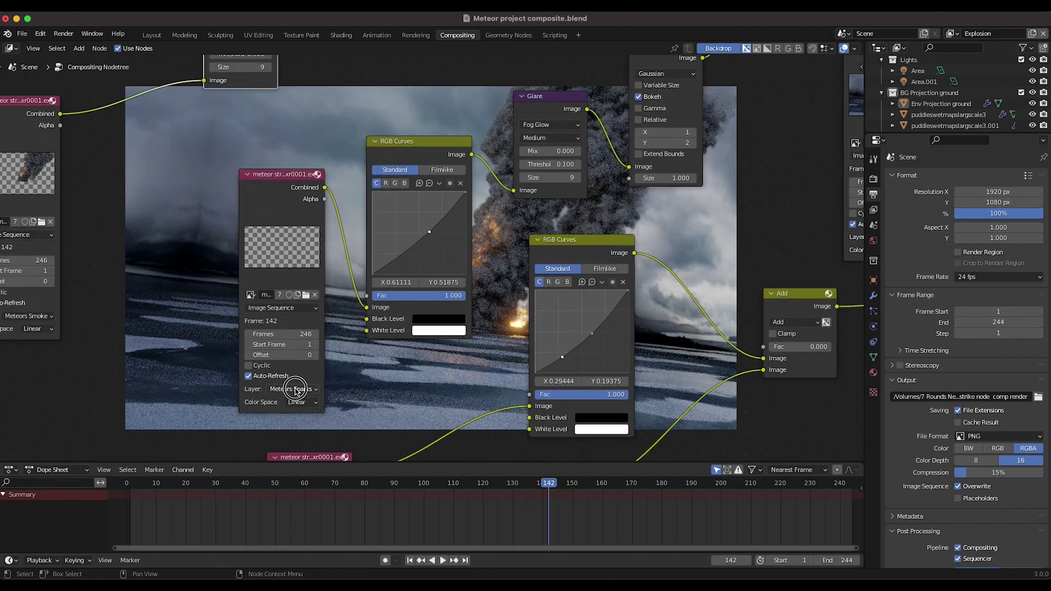
{"action": "left_click", "coordinate": [284, 390]}
{"action": "left_click", "coordinate": [309, 412]}
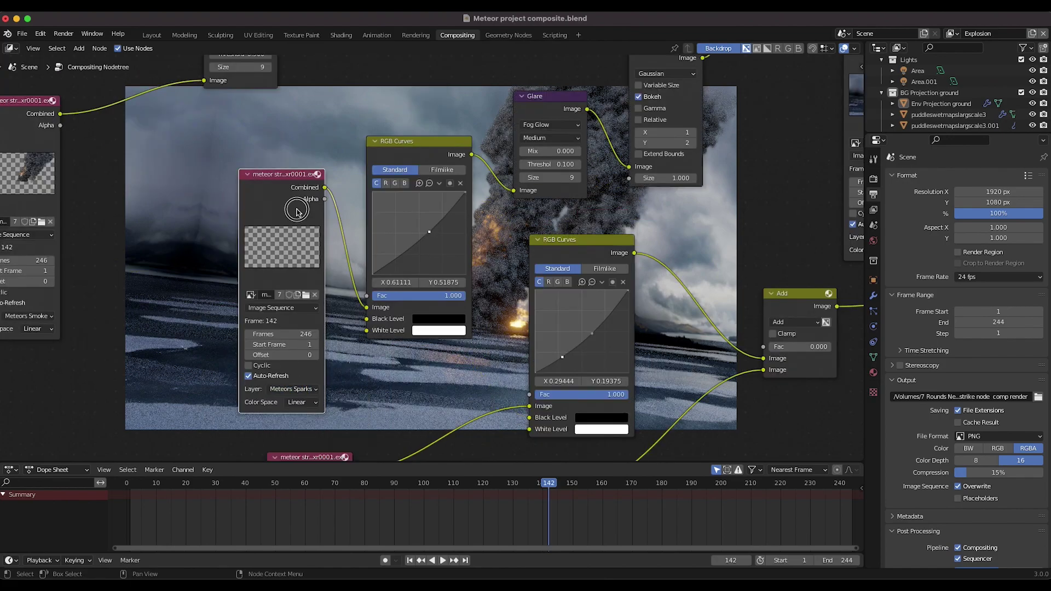
Step: Move the Viewer node near the second Alpha Over node and connect that node's image output to it
{"action": "scroll", "coordinate": [297, 212], "scroll_direction": "down", "scroll_amount": 3}
{"action": "middle_click_drag", "start_coordinate": [297, 213], "coordinate": [201, 314]}
{"action": "left_click_drag", "start_coordinate": [153, 164], "coordinate": [119, 173]}
{"action": "left_click_drag", "start_coordinate": [169, 147], "coordinate": [409, 189]}
{"action": "left_click_drag", "start_coordinate": [353, 255], "coordinate": [474, 185]}
{"action": "middle_click_drag", "start_coordinate": [239, 354], "coordinate": [279, 461]}
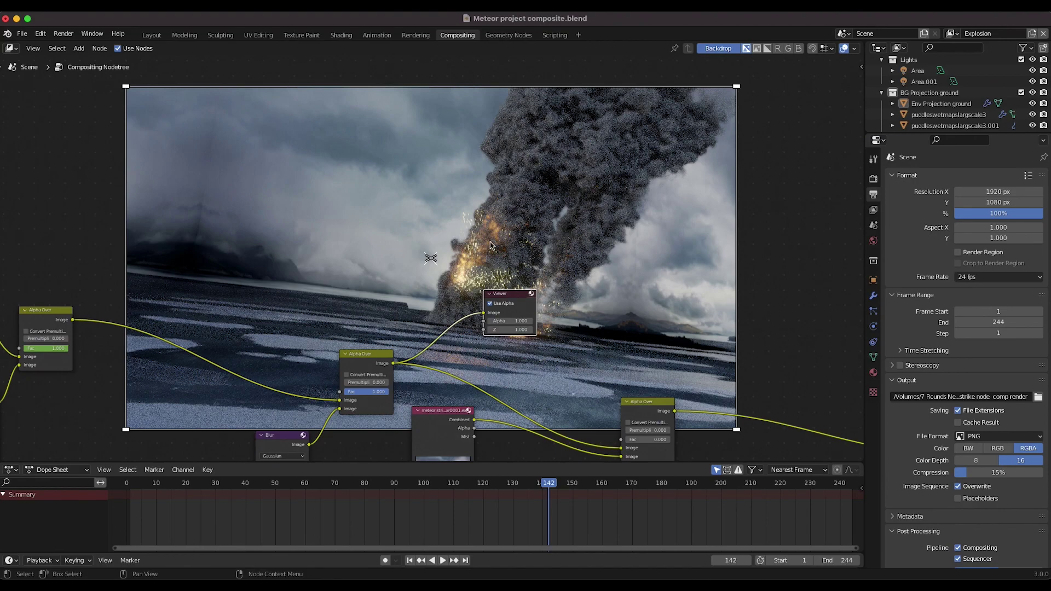
Step: Examine the sparks in the backdrop and the Glare and Blur nodes that process the Meteors Sparks layer
{"action": "scroll", "coordinate": [501, 262], "scroll_direction": "up", "scroll_amount": 3}
{"action": "scroll", "coordinate": [501, 261], "scroll_direction": "right", "scroll_amount": 2}
{"action": "scroll", "coordinate": [494, 280], "scroll_direction": "down", "scroll_amount": 10}
{"action": "scroll", "coordinate": [493, 281], "scroll_direction": "left", "scroll_amount": 6}
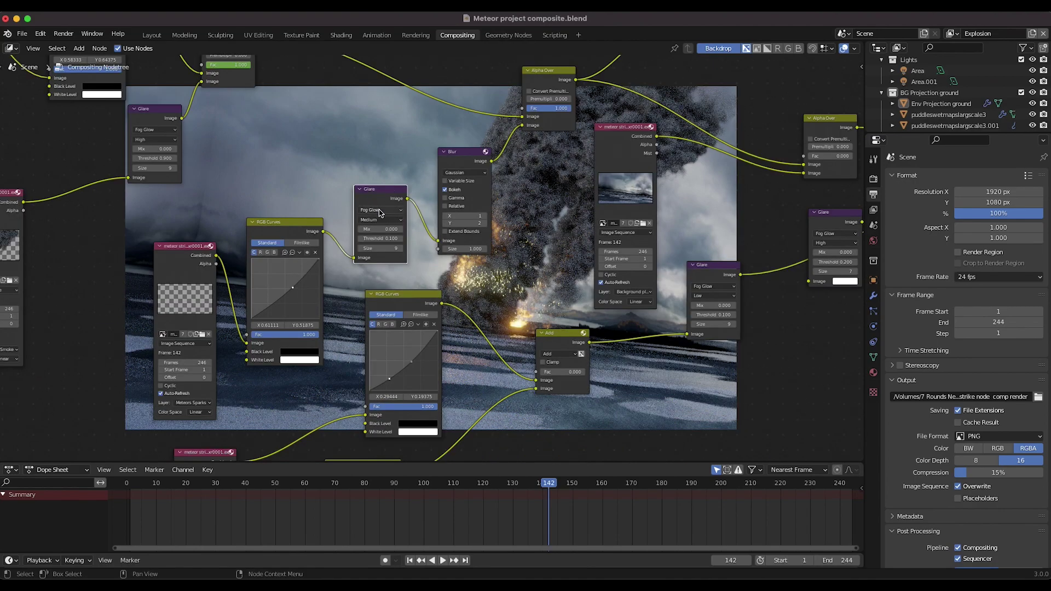
{"action": "left_click", "coordinate": [463, 149]}
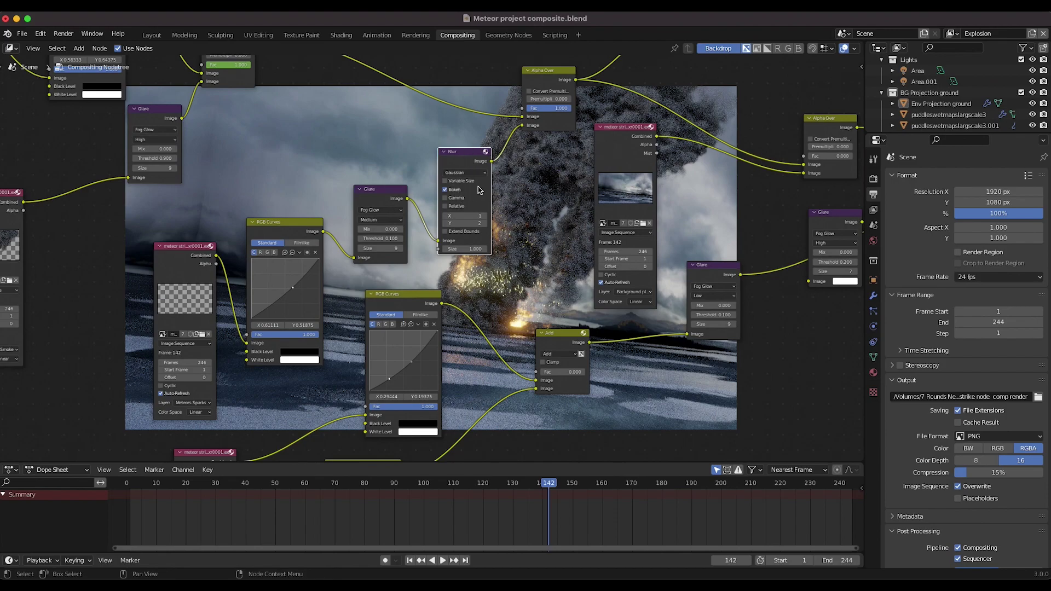
Step: Preview the sparks and smoke composite at frame 125, then return the timeline to frame 142
{"action": "scroll", "coordinate": [480, 188], "scroll_direction": "down", "scroll_amount": 3}
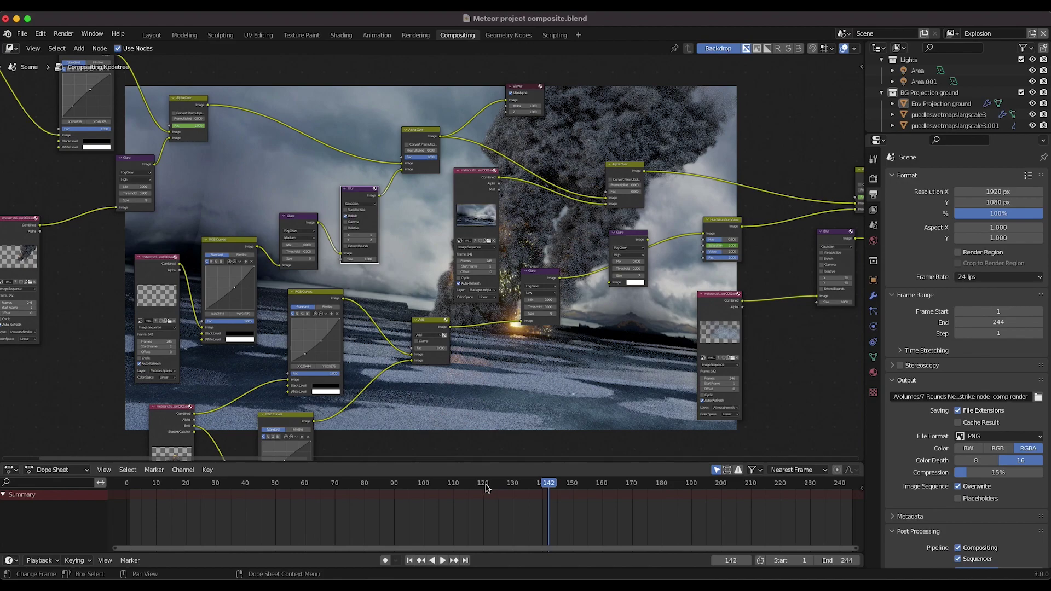
{"action": "left_click", "coordinate": [499, 488]}
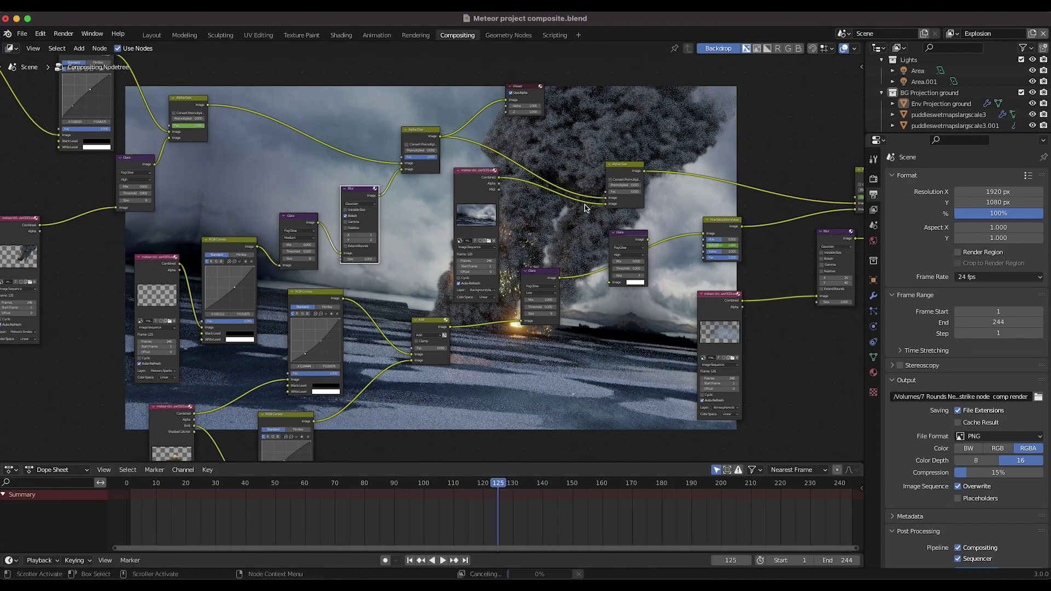
{"action": "scroll", "coordinate": [571, 174], "scroll_direction": "up", "scroll_amount": 5}
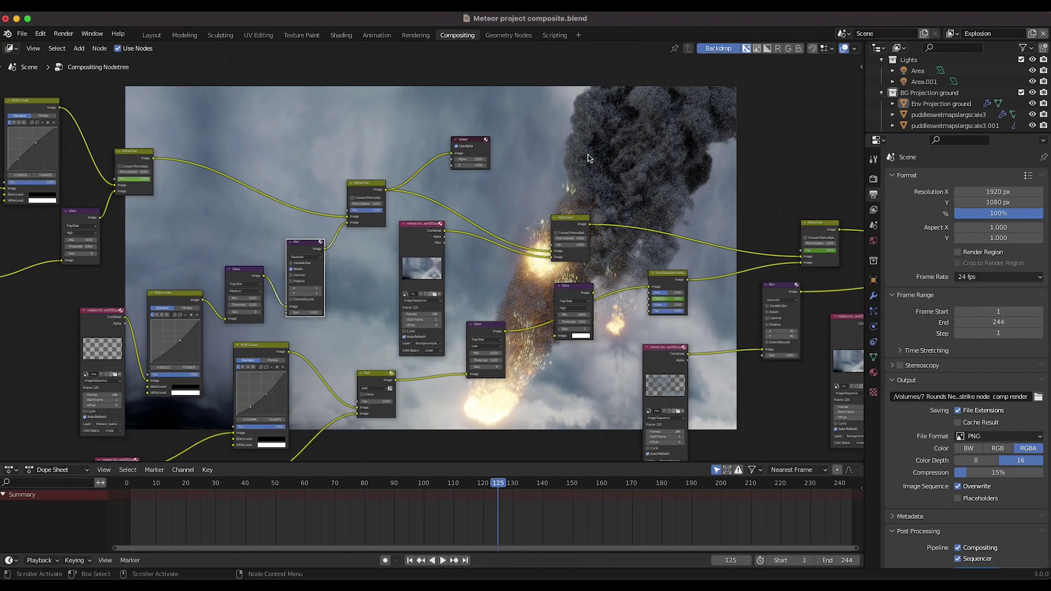
{"action": "scroll", "coordinate": [588, 158], "scroll_direction": "up", "scroll_amount": 5}
{"action": "middle_click_drag", "start_coordinate": [556, 248], "coordinate": [519, 311]}
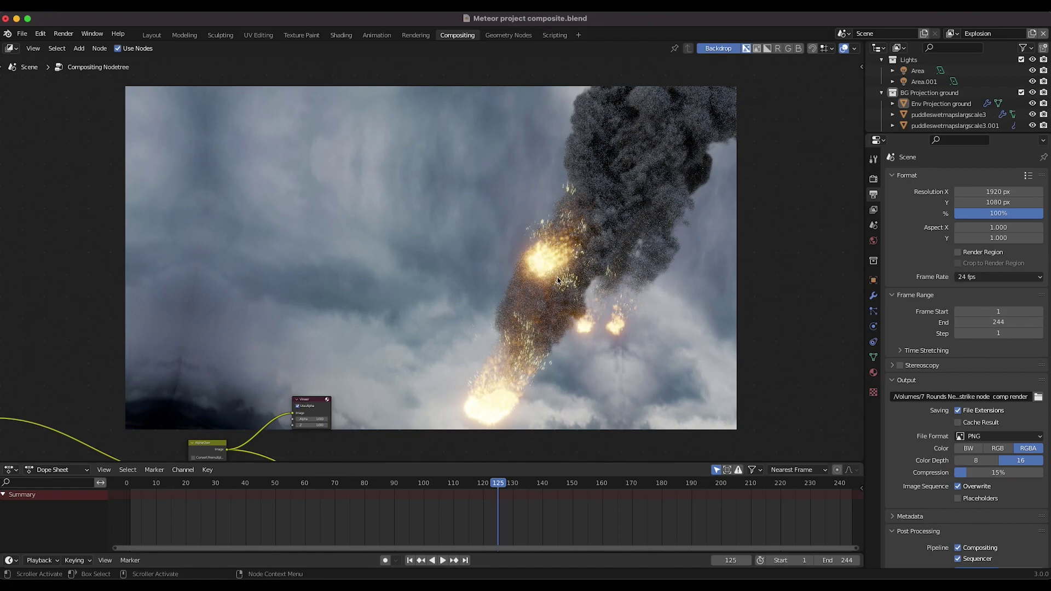
{"action": "scroll", "coordinate": [482, 361], "scroll_direction": "down", "scroll_amount": 6}
{"action": "scroll", "coordinate": [649, 218], "scroll_direction": "up", "scroll_amount": 5}
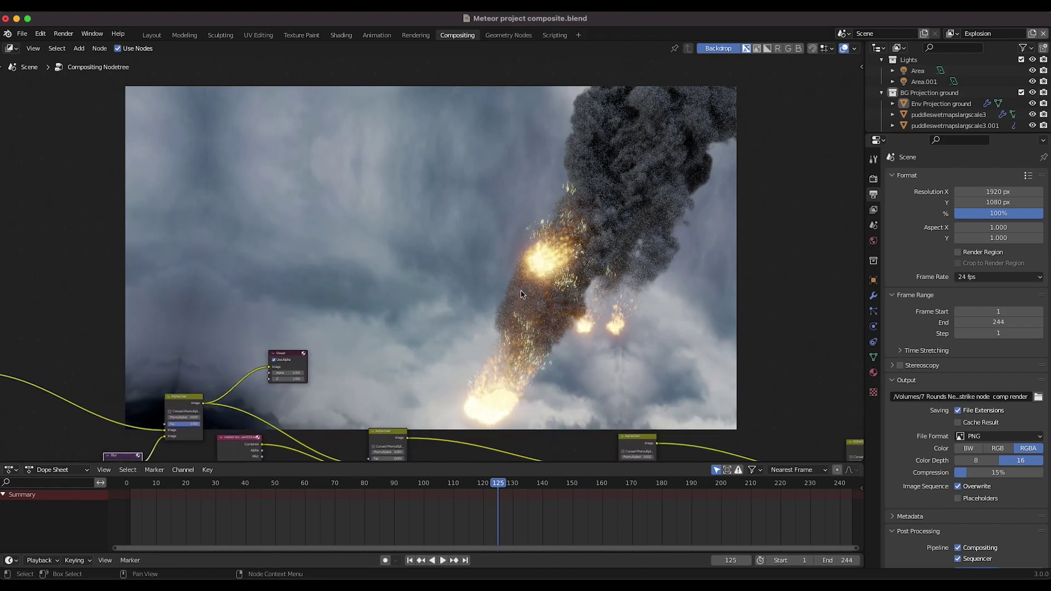
{"action": "scroll", "coordinate": [536, 380], "scroll_direction": "down", "scroll_amount": 8}
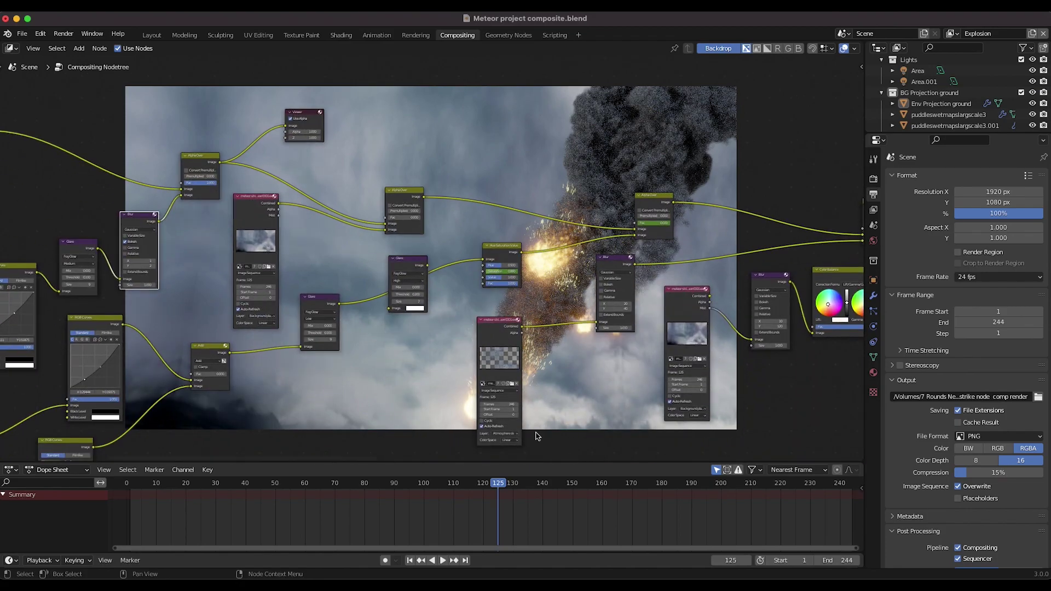
{"action": "left_click_drag", "start_coordinate": [532, 484], "coordinate": [549, 486]}
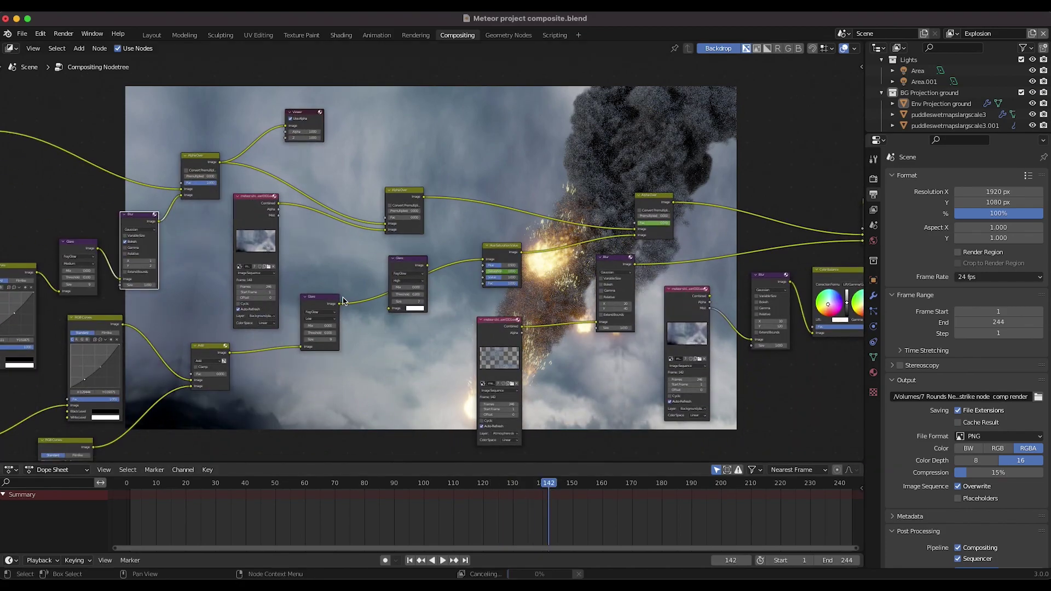
Step: Examine the Explosion layer's image sequence node and the RGB Curves, Add and Glare nodes that process its Combined and Emit outputs
{"action": "scroll", "coordinate": [310, 263], "scroll_direction": "left", "scroll_amount": 5}
{"action": "scroll", "coordinate": [310, 263], "scroll_direction": "up", "scroll_amount": 7}
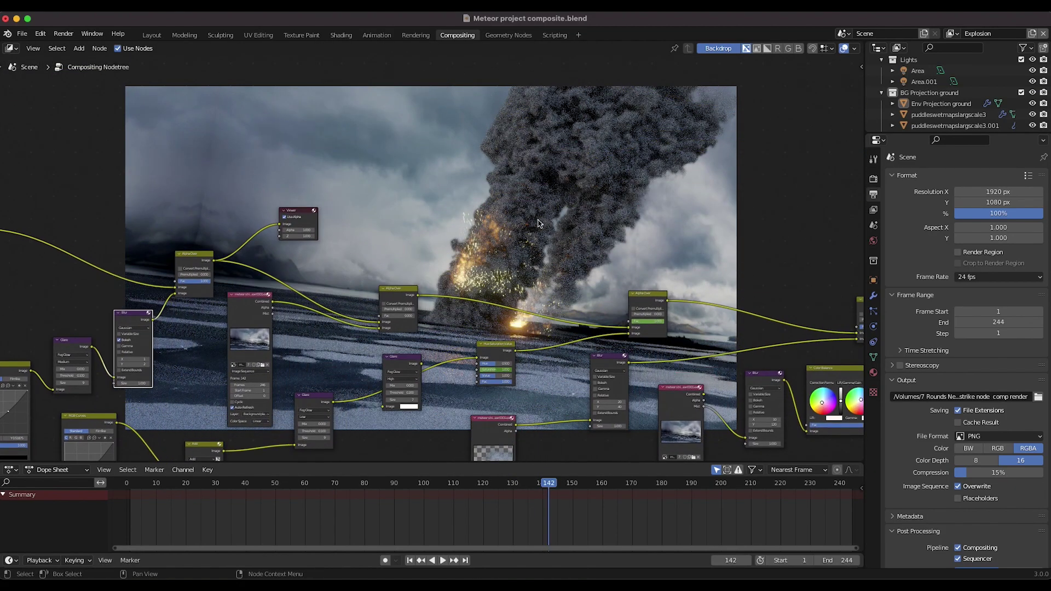
{"action": "scroll", "coordinate": [484, 269], "scroll_direction": "down", "scroll_amount": 2}
{"action": "scroll", "coordinate": [483, 271], "scroll_direction": "down", "scroll_amount": 6}
{"action": "left_click", "coordinate": [131, 299]}
{"action": "scroll", "coordinate": [132, 300], "scroll_direction": "left", "scroll_amount": 4}
{"action": "scroll", "coordinate": [131, 299], "scroll_direction": "up", "scroll_amount": 7}
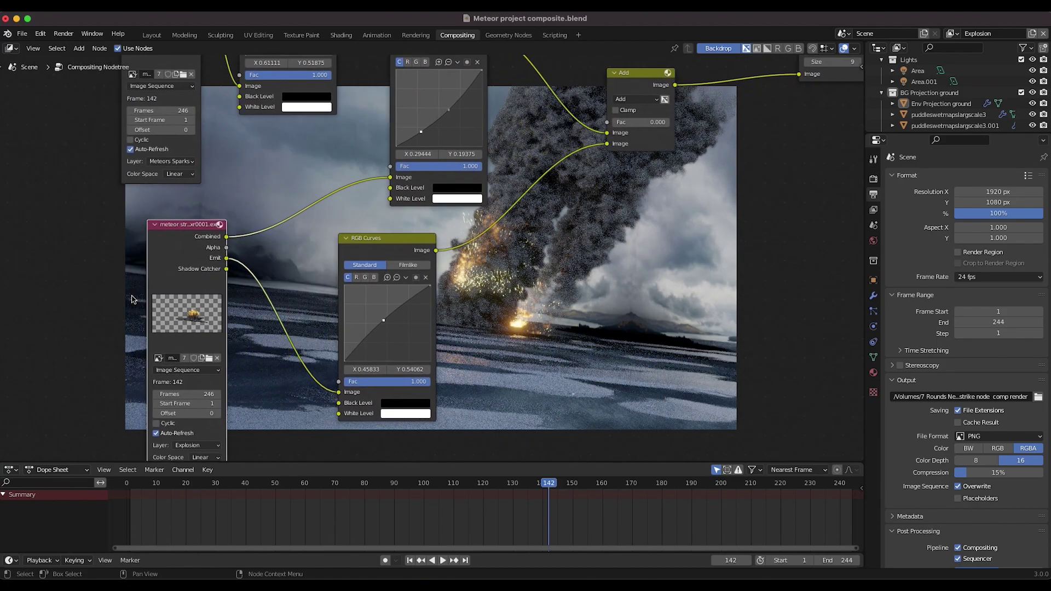
{"action": "scroll", "coordinate": [133, 302], "scroll_direction": "left", "scroll_amount": 5}
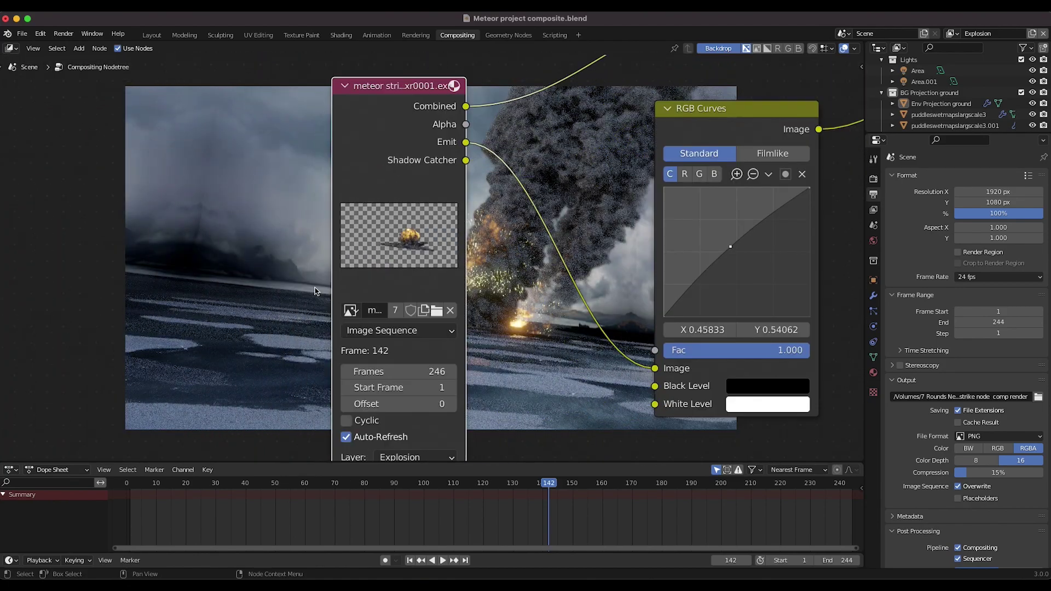
{"action": "scroll", "coordinate": [315, 289], "scroll_direction": "right", "scroll_amount": 3}
{"action": "scroll", "coordinate": [315, 289], "scroll_direction": "down", "scroll_amount": 2}
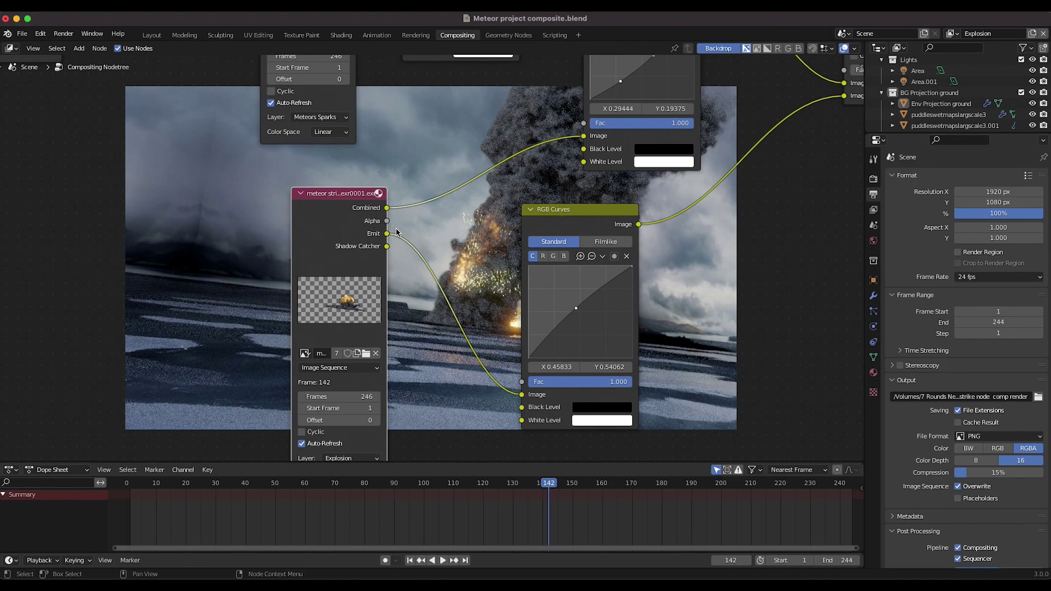
{"action": "scroll", "coordinate": [536, 236], "scroll_direction": "down", "scroll_amount": 2}
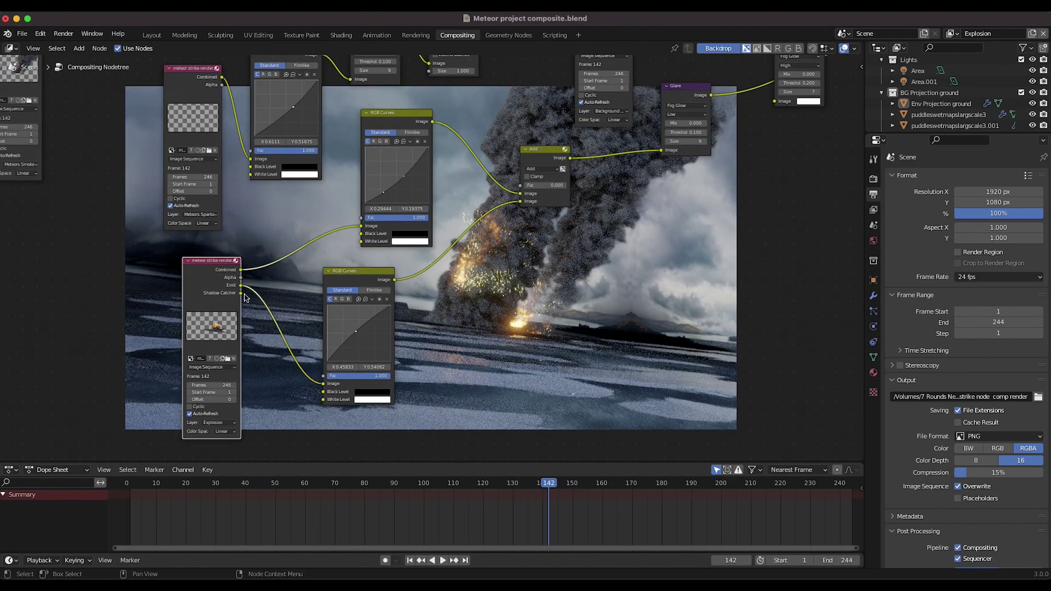
{"action": "scroll", "coordinate": [345, 262], "scroll_direction": "right", "scroll_amount": 4}
{"action": "scroll", "coordinate": [176, 350], "scroll_direction": "left", "scroll_amount": 2}
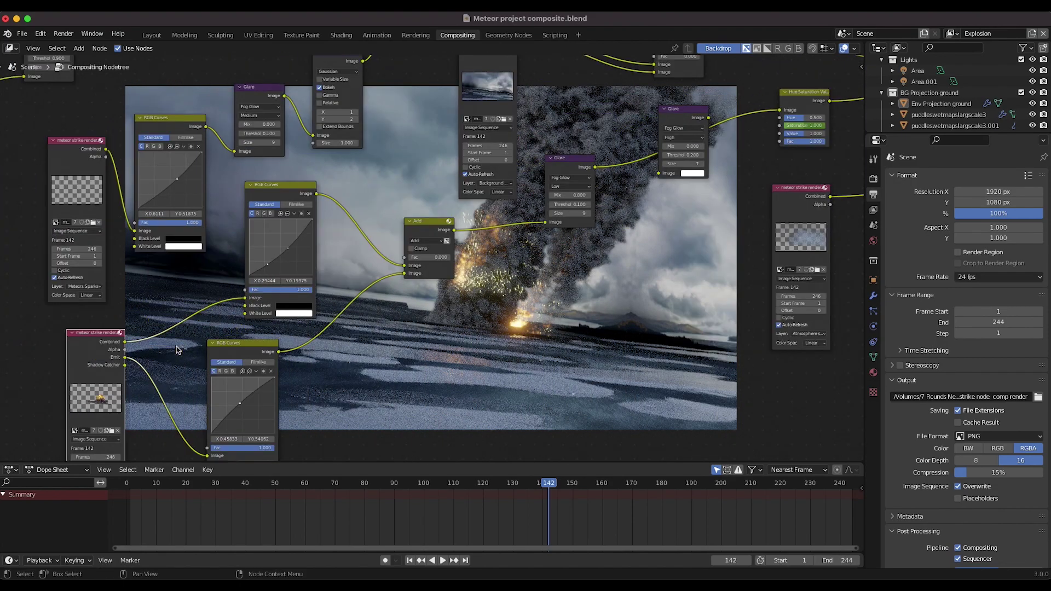
{"action": "left_click", "coordinate": [560, 162]}
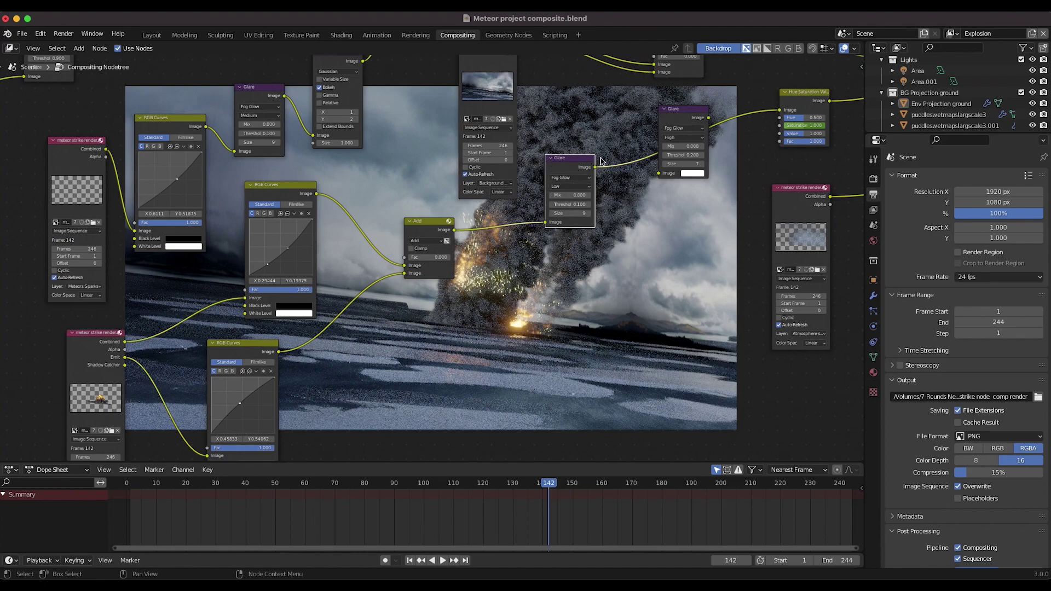
{"action": "scroll", "coordinate": [581, 170], "scroll_direction": "right", "scroll_amount": 10}
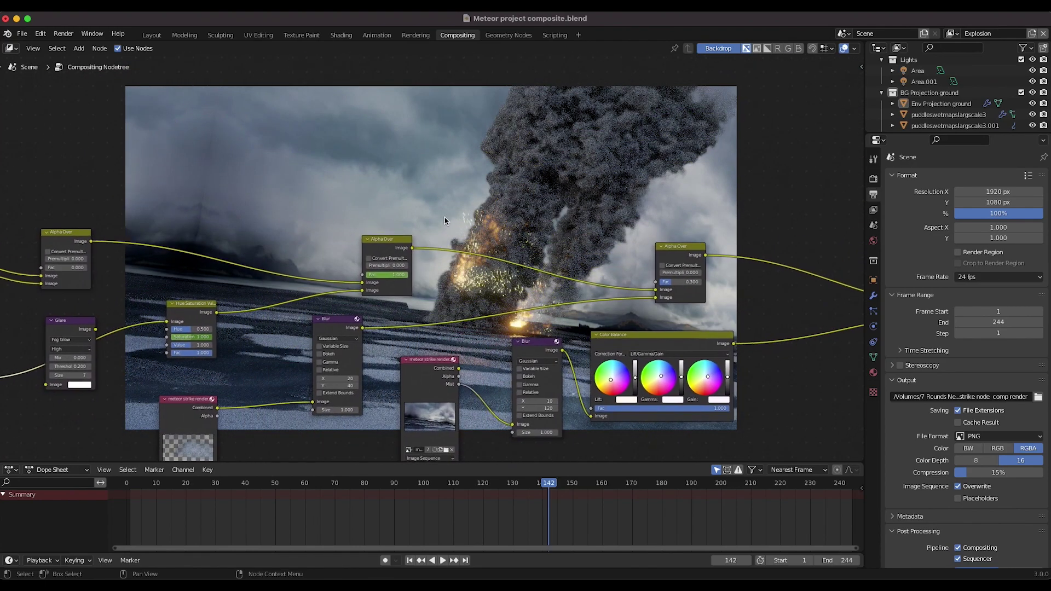
Step: Move the Viewer node beside the Alpha Over node that adds the explosion and connect that node's image output to it
{"action": "left_click", "coordinate": [383, 242]}
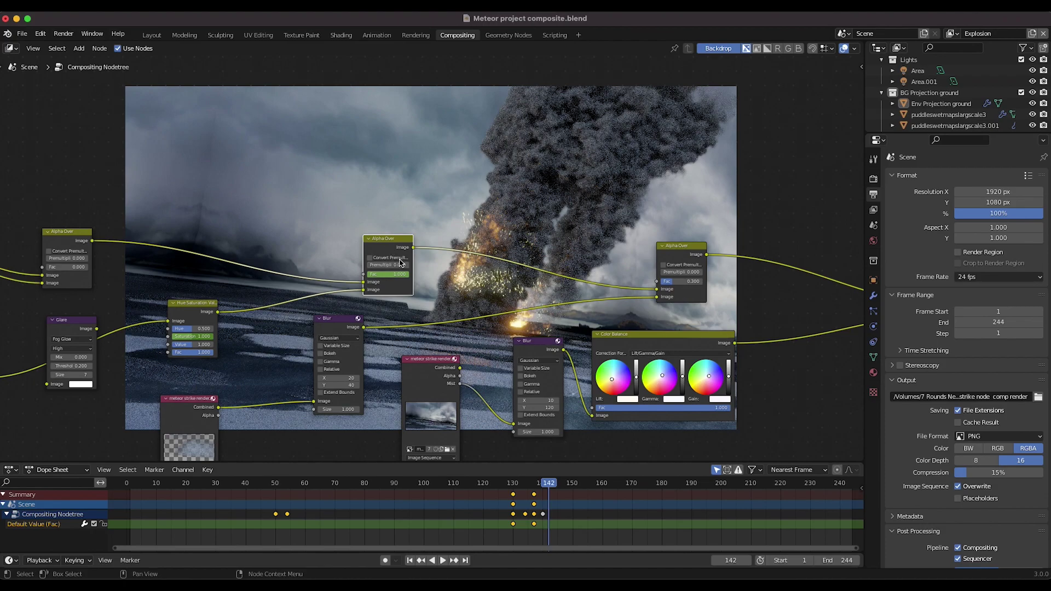
{"action": "scroll", "coordinate": [402, 262], "scroll_direction": "down", "scroll_amount": 2}
{"action": "scroll", "coordinate": [402, 261], "scroll_direction": "up", "scroll_amount": 3}
{"action": "left_click", "coordinate": [11, 210]}
{"action": "left_click_drag", "start_coordinate": [11, 207], "coordinate": [489, 251]}
{"action": "left_click_drag", "start_coordinate": [401, 302], "coordinate": [461, 265]}
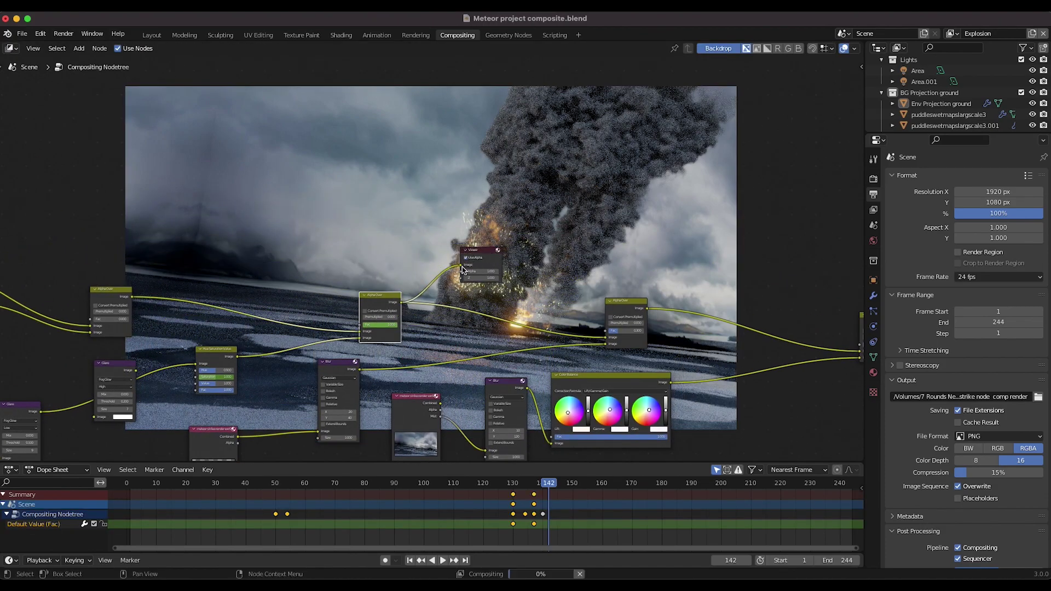
{"action": "left_click_drag", "start_coordinate": [489, 252], "coordinate": [491, 262]}
Step: Preview the explosion composite, then move the Viewer beside the Alpha Over node with the 0.300 factor and connect that node's image output
{"action": "middle_click_drag", "start_coordinate": [769, 164], "coordinate": [523, 233]}
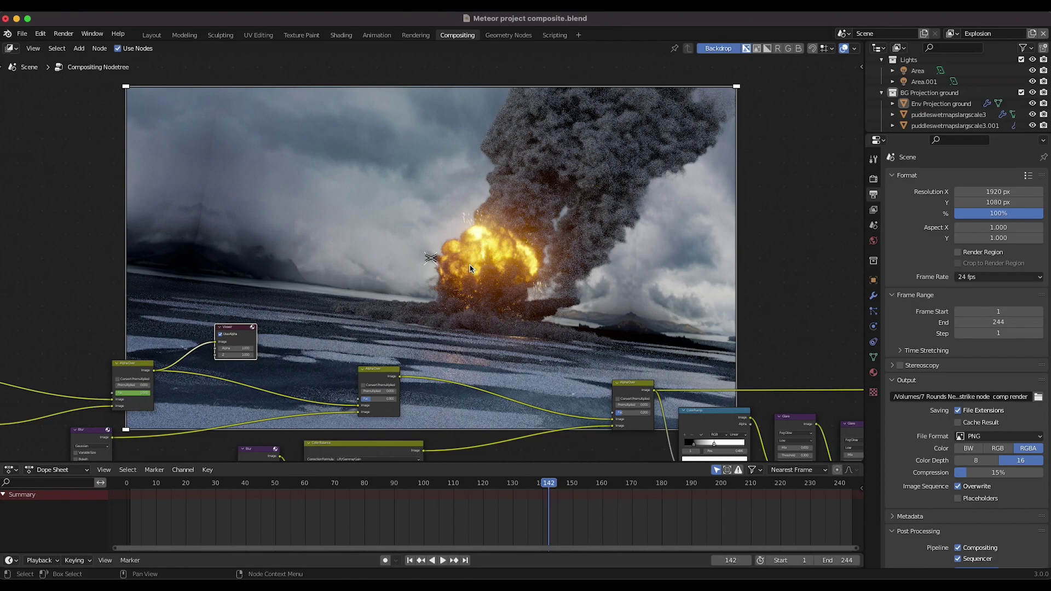
{"action": "scroll", "coordinate": [470, 269], "scroll_direction": "left", "scroll_amount": 5}
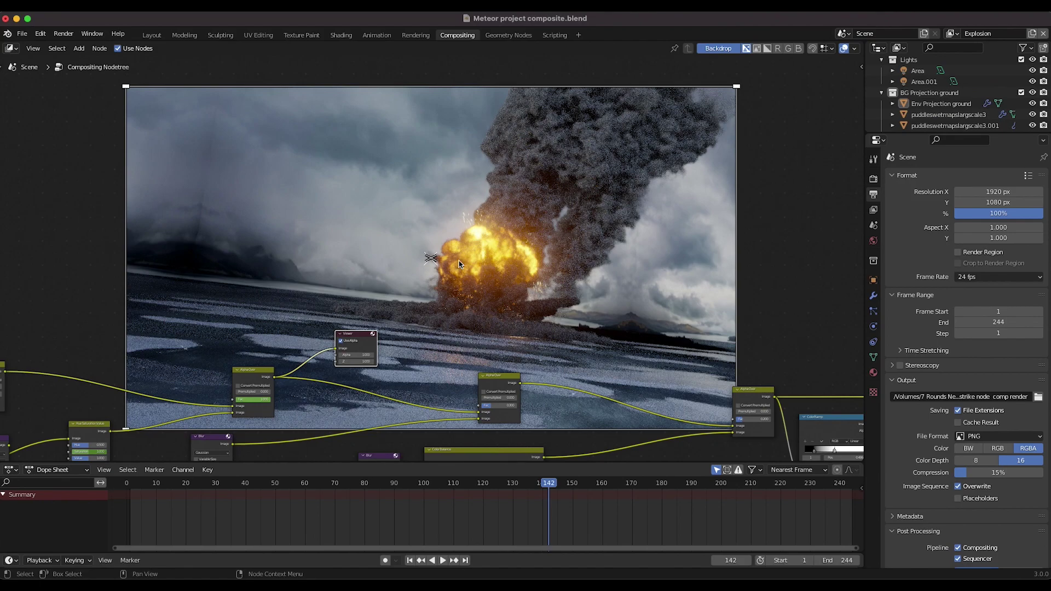
{"action": "scroll", "coordinate": [460, 265], "scroll_direction": "down", "scroll_amount": 4}
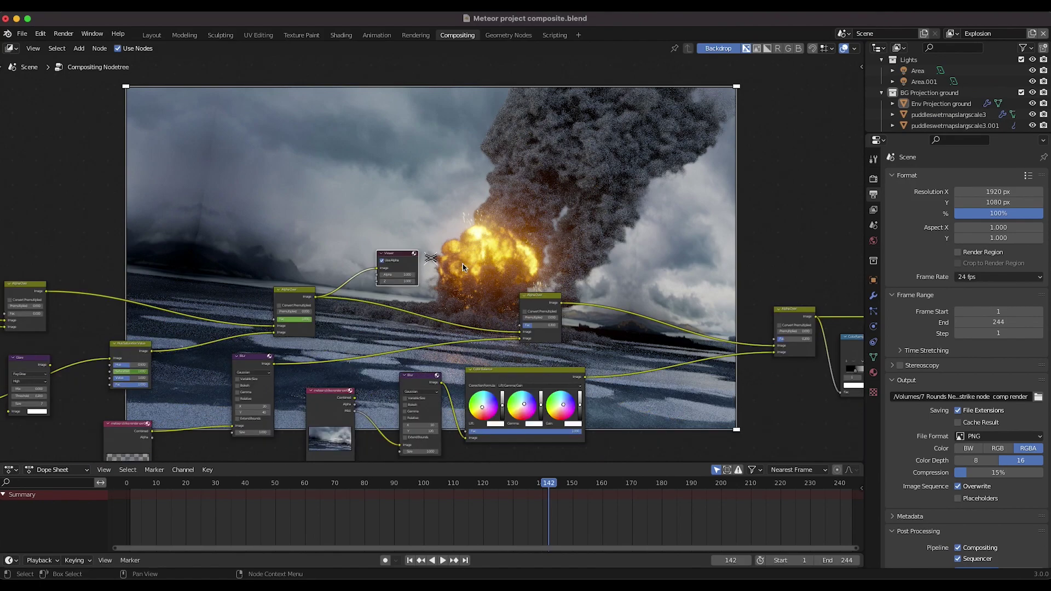
{"action": "scroll", "coordinate": [463, 268], "scroll_direction": "down", "scroll_amount": 3}
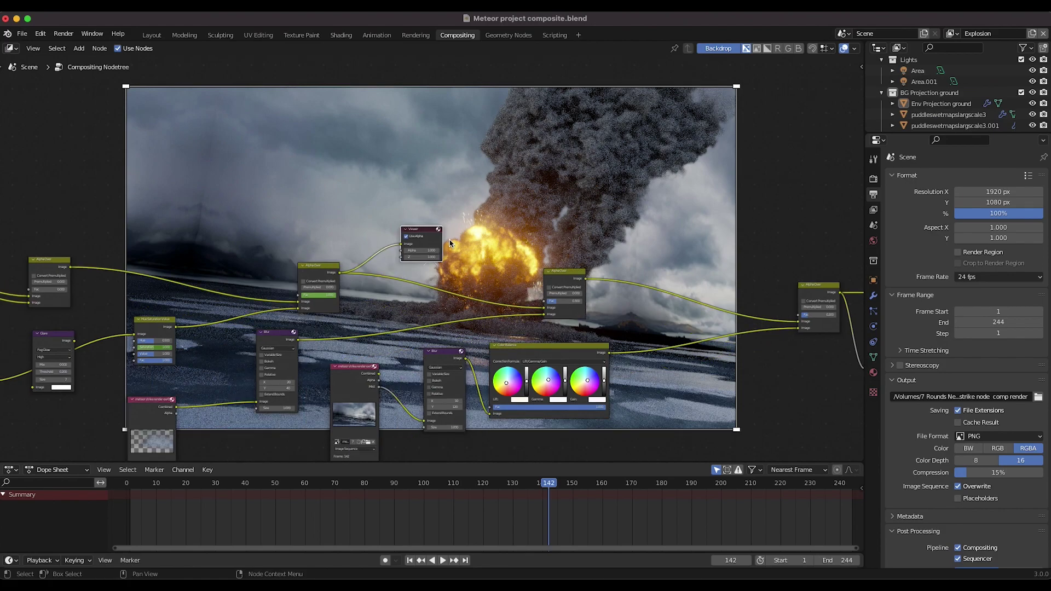
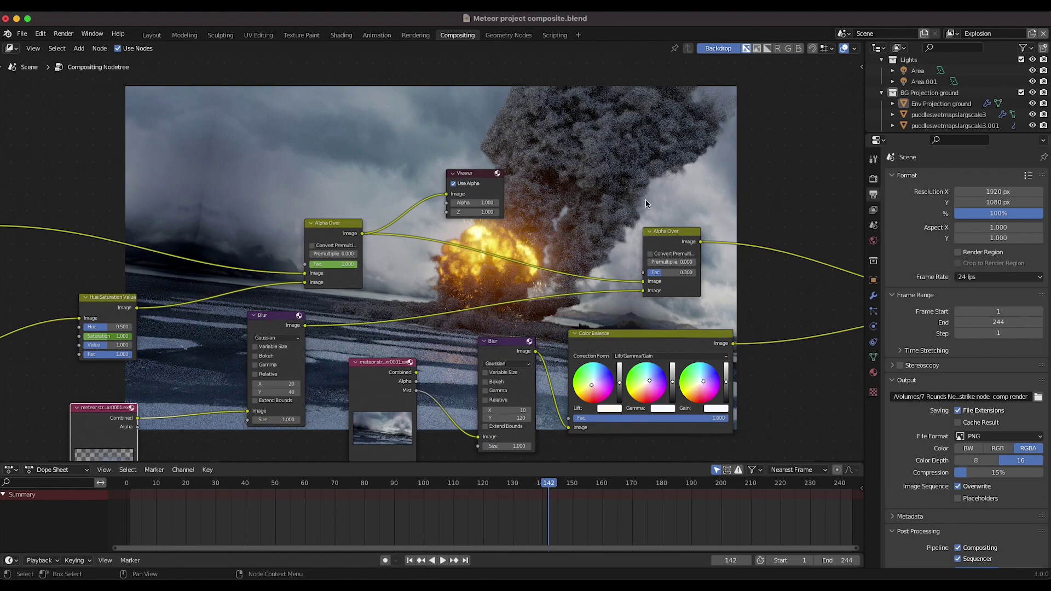
{"action": "scroll", "coordinate": [645, 201], "scroll_direction": "right", "scroll_amount": 10}
{"action": "left_click_drag", "start_coordinate": [168, 244], "coordinate": [429, 258]}
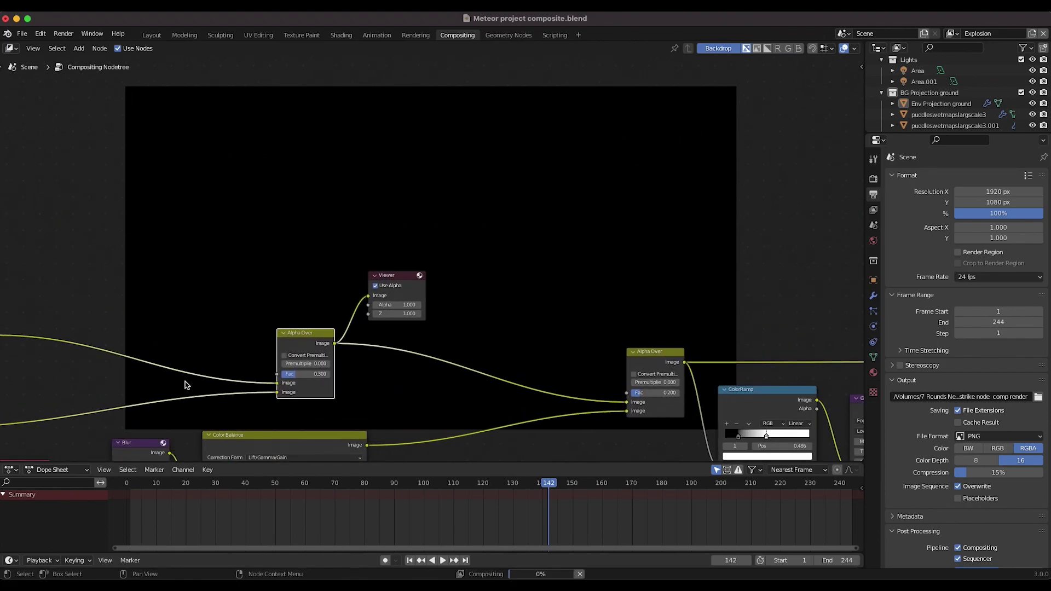
{"action": "scroll", "coordinate": [185, 385], "scroll_direction": "left", "scroll_amount": 15}
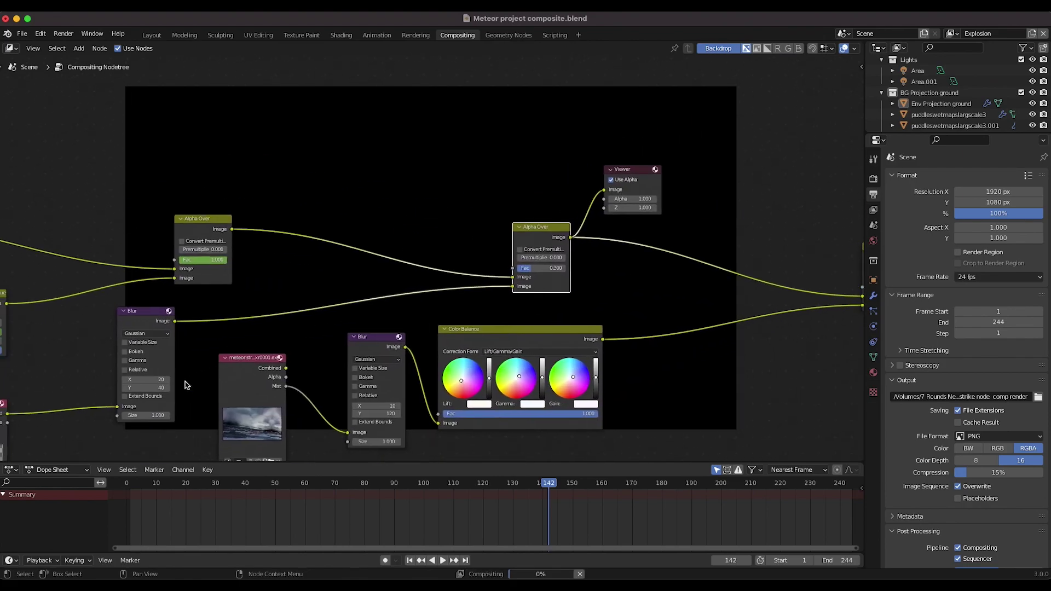
{"action": "left_click", "coordinate": [352, 236]}
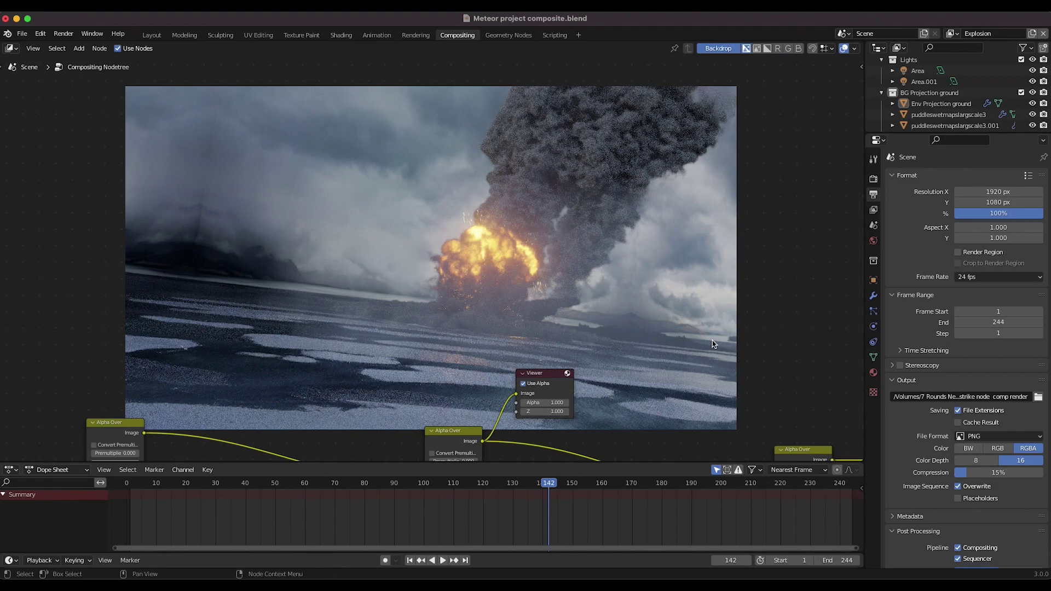
Step: Examine the background image sequence's Mist output and the Blur and Color Balance nodes that lead to the 0.200 Alpha Over
{"action": "scroll", "coordinate": [621, 273], "scroll_direction": "down", "scroll_amount": 5}
{"action": "scroll", "coordinate": [621, 273], "scroll_direction": "right", "scroll_amount": 3}
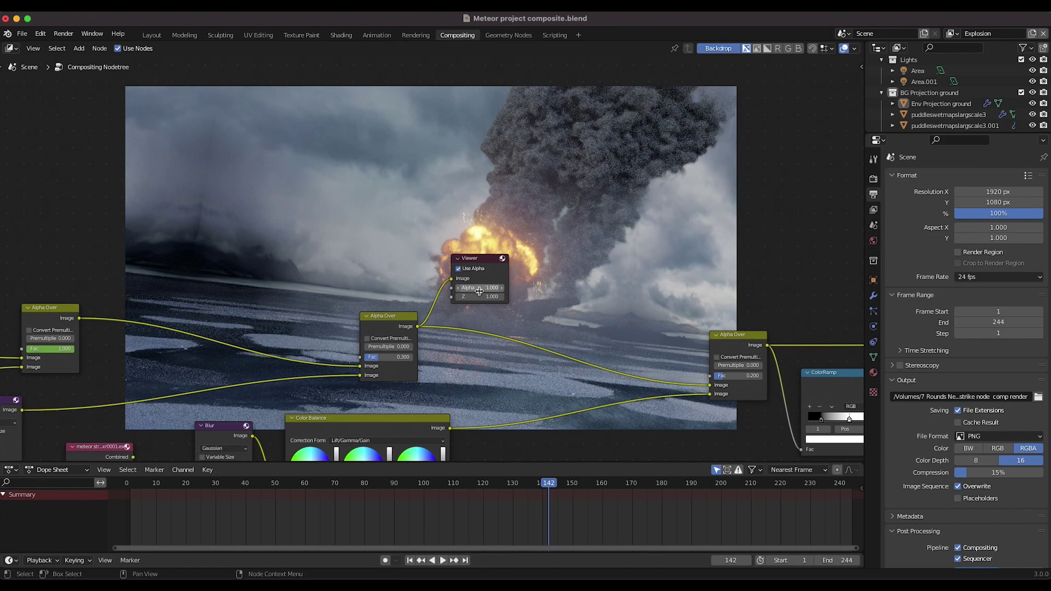
{"action": "scroll", "coordinate": [481, 288], "scroll_direction": "down", "scroll_amount": 5}
{"action": "scroll", "coordinate": [376, 268], "scroll_direction": "down", "scroll_amount": 2, "text": "ctrl"}
{"action": "scroll", "coordinate": [376, 268], "scroll_direction": "right", "scroll_amount": 6}
{"action": "scroll", "coordinate": [375, 268], "scroll_direction": "up", "scroll_amount": 2}
{"action": "scroll", "coordinate": [375, 268], "scroll_direction": "up", "scroll_amount": 3}
{"action": "scroll", "coordinate": [375, 269], "scroll_direction": "left", "scroll_amount": 1}
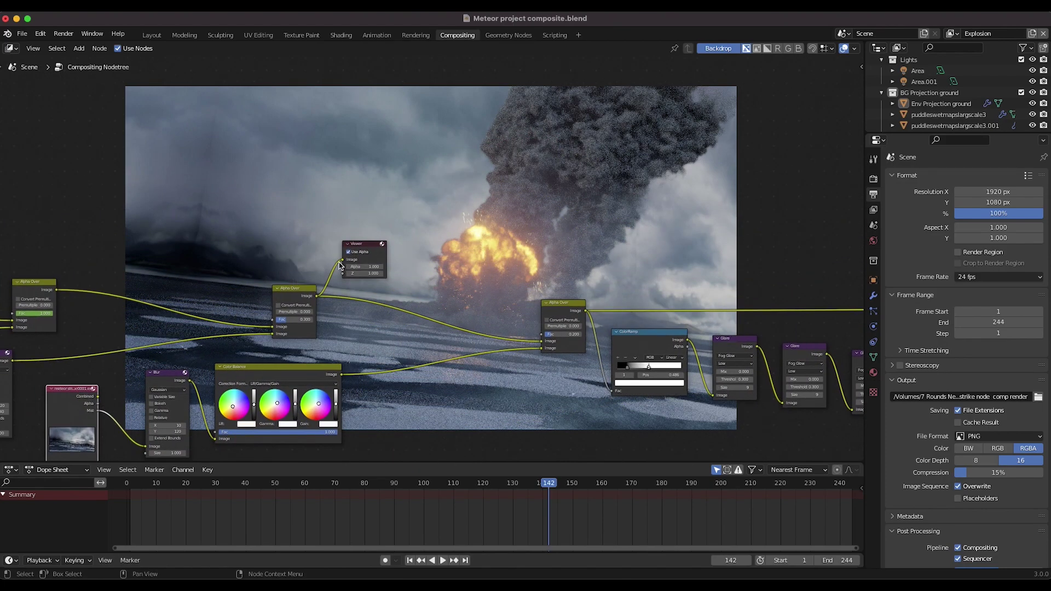
{"action": "scroll", "coordinate": [340, 263], "scroll_direction": "down", "scroll_amount": 3}
{"action": "scroll", "coordinate": [339, 263], "scroll_direction": "left", "scroll_amount": 2}
{"action": "scroll", "coordinate": [161, 334], "scroll_direction": "down", "scroll_amount": 1}
{"action": "scroll", "coordinate": [161, 334], "scroll_direction": "left", "scroll_amount": 2}
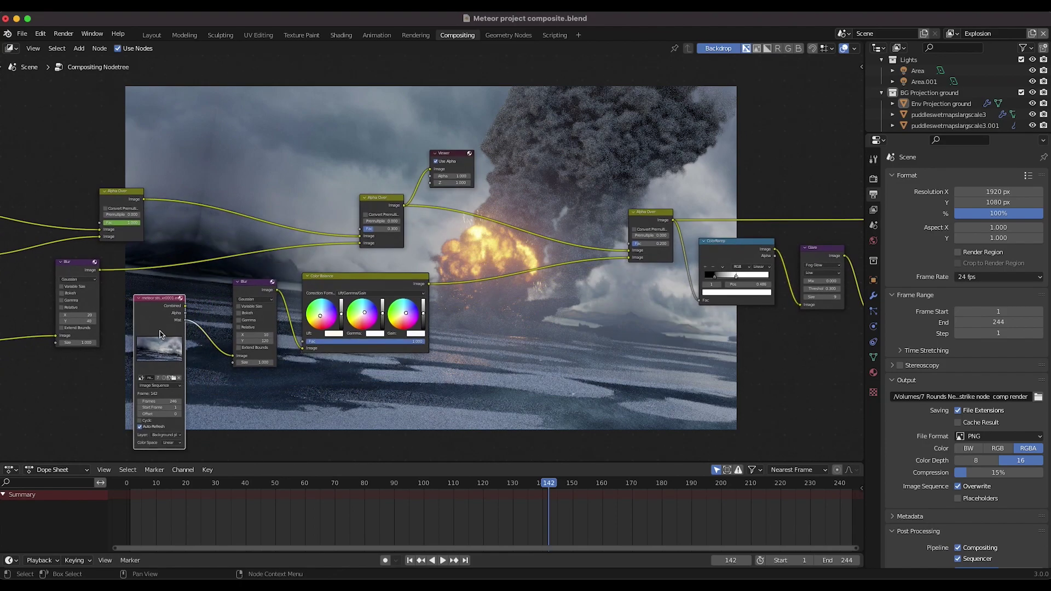
{"action": "scroll", "coordinate": [160, 331], "scroll_direction": "down", "scroll_amount": 2}
{"action": "scroll", "coordinate": [160, 331], "scroll_direction": "left", "scroll_amount": 3}
{"action": "scroll", "coordinate": [160, 331], "scroll_direction": "up", "scroll_amount": 5, "text": "ctrl"}
{"action": "scroll", "coordinate": [159, 331], "scroll_direction": "left", "scroll_amount": 1}
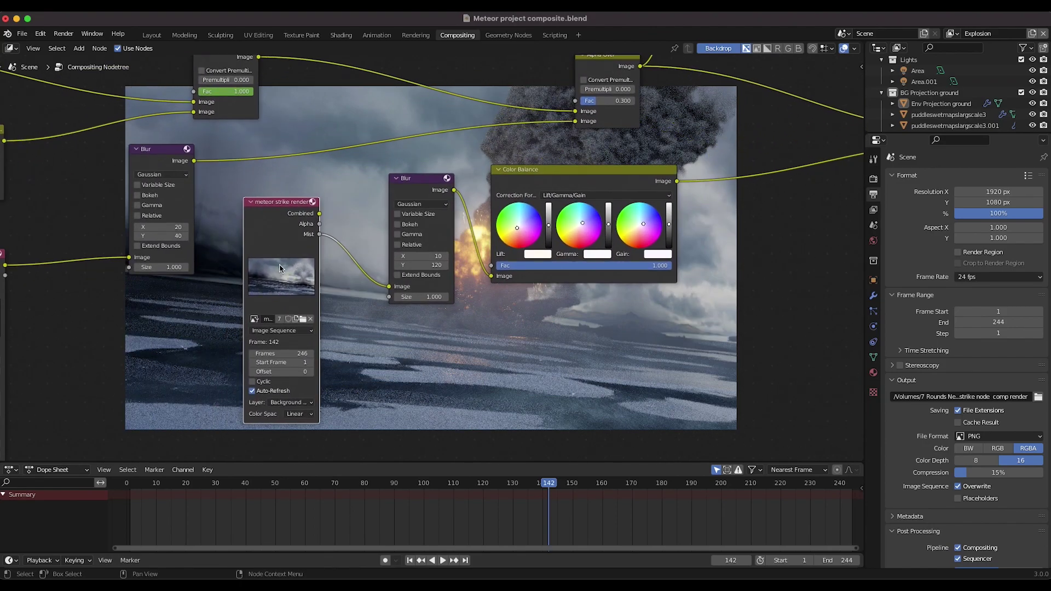
{"action": "scroll", "coordinate": [354, 229], "scroll_direction": "up", "scroll_amount": 10}
{"action": "scroll", "coordinate": [353, 230], "scroll_direction": "right", "scroll_amount": 10}
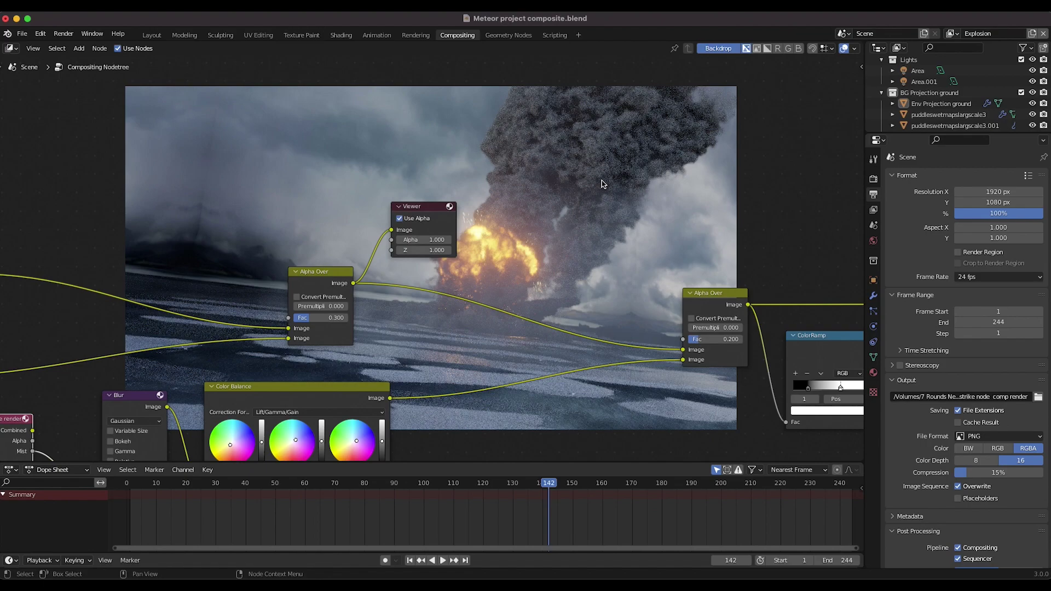
Step: Detach the Viewer, move it below the mist branch's Blur node, and connect the background image sequence's Mist output to preview the pass
{"action": "scroll", "coordinate": [603, 183], "scroll_direction": "down", "scroll_amount": 6}
{"action": "scroll", "coordinate": [602, 184], "scroll_direction": "left", "scroll_amount": 5}
{"action": "scroll", "coordinate": [602, 184], "scroll_direction": "down", "scroll_amount": 4, "text": "ctrl"}
{"action": "left_click_drag", "start_coordinate": [538, 113], "coordinate": [353, 382], "text": "alt"}
{"action": "left_click_drag", "start_coordinate": [229, 295], "coordinate": [316, 398]}
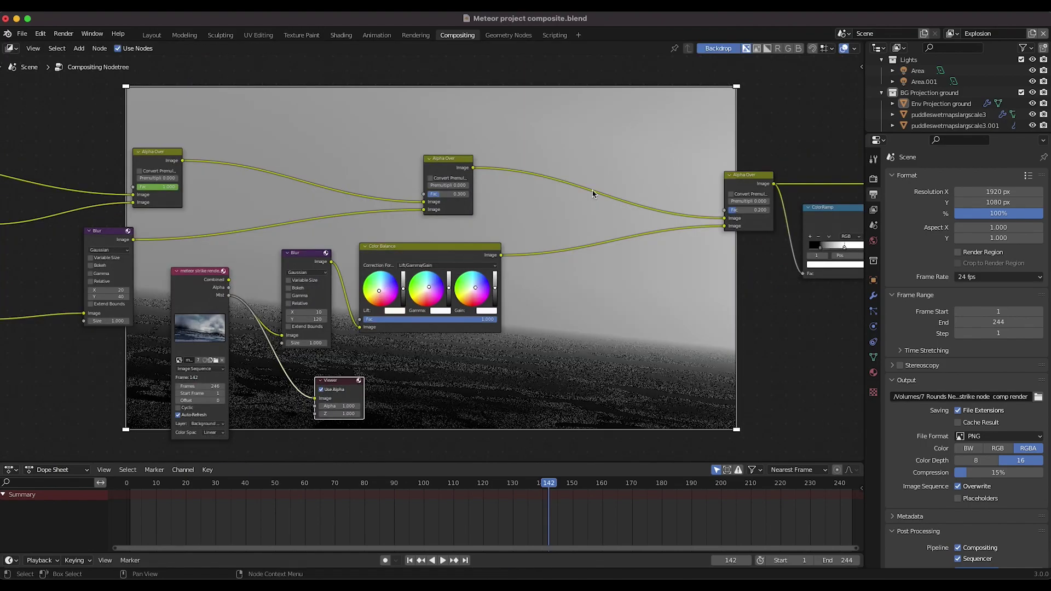
{"action": "scroll", "coordinate": [619, 163], "scroll_direction": "up", "scroll_amount": 10}
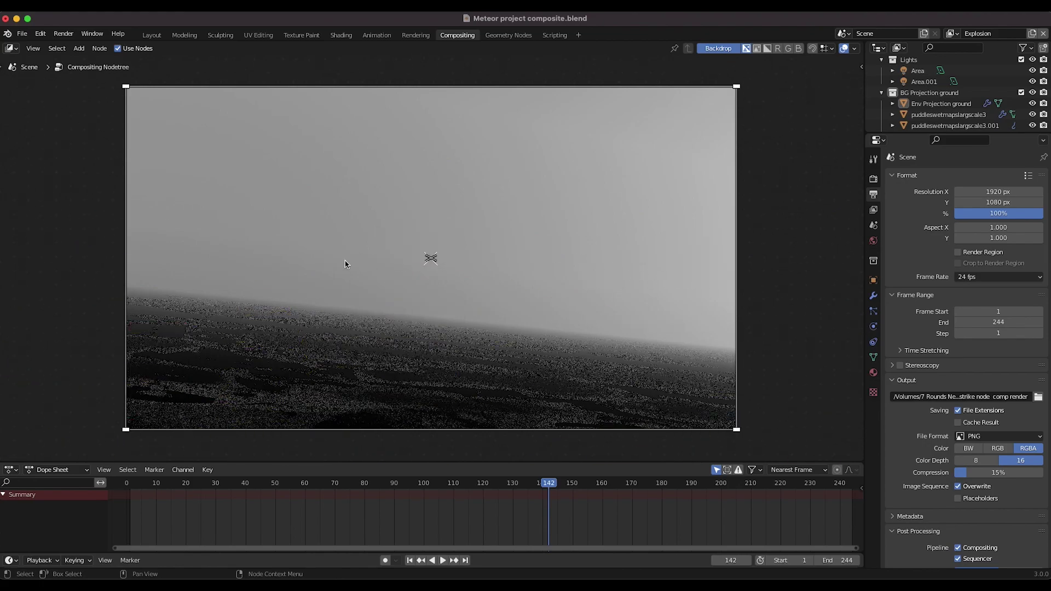
{"action": "scroll", "coordinate": [705, 339], "scroll_direction": "down", "scroll_amount": 3}
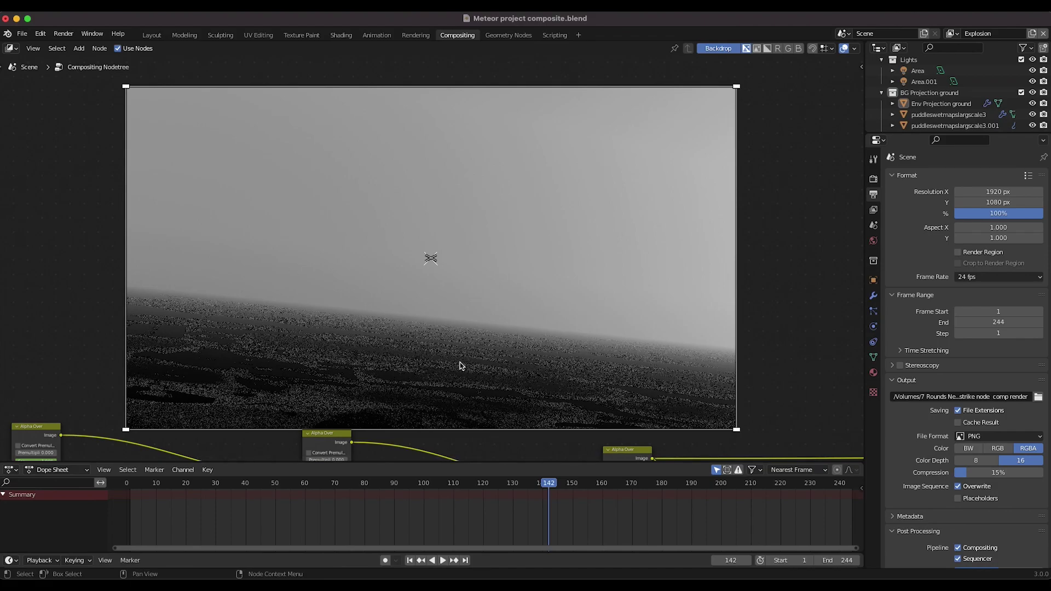
{"action": "scroll", "coordinate": [460, 366], "scroll_direction": "down", "scroll_amount": 10}
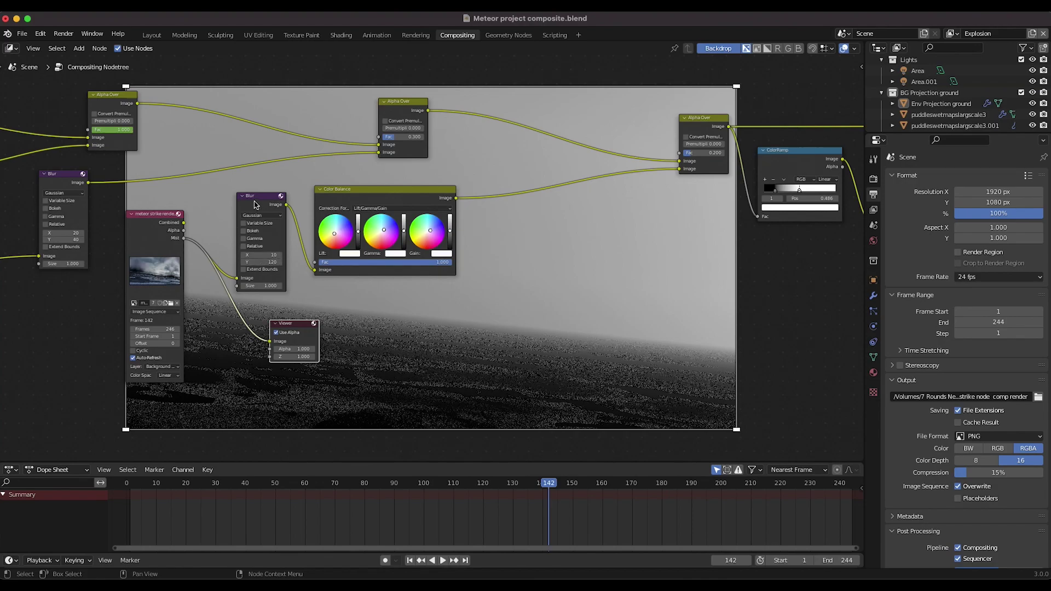
Step: Connect the image output of the mist branch's Blur node to the Viewer and preview the blurred mist pass
{"action": "left_click", "coordinate": [256, 206]}
{"action": "left_click_drag", "start_coordinate": [286, 205], "coordinate": [382, 335]}
{"action": "left_click", "coordinate": [294, 327]}
{"action": "scroll", "coordinate": [539, 255], "scroll_direction": "up", "scroll_amount": 5}
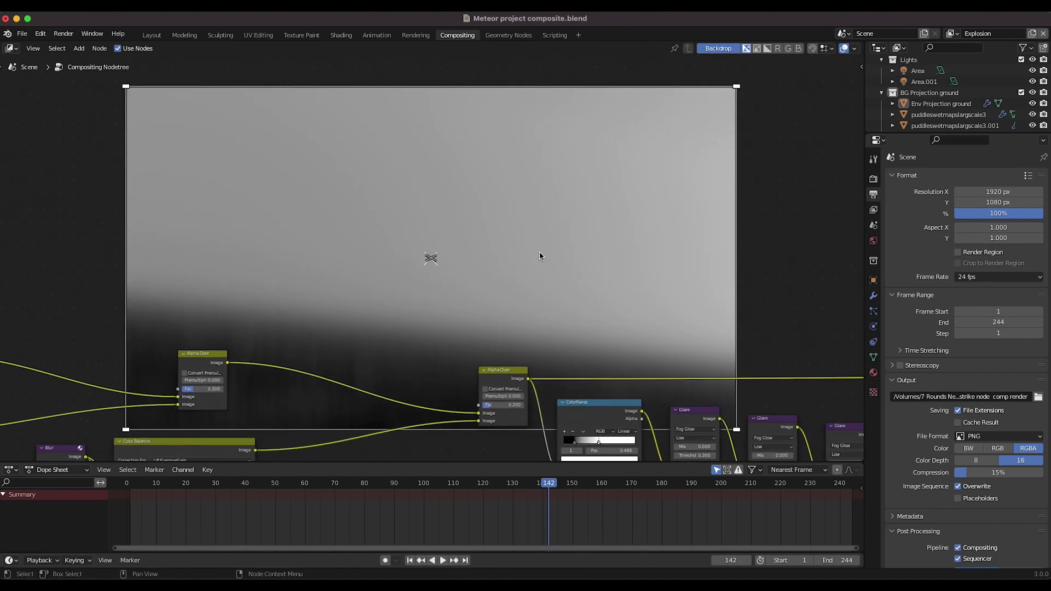
{"action": "scroll", "coordinate": [539, 256], "scroll_direction": "down", "scroll_amount": 8}
{"action": "scroll", "coordinate": [540, 257], "scroll_direction": "left", "scroll_amount": 6}
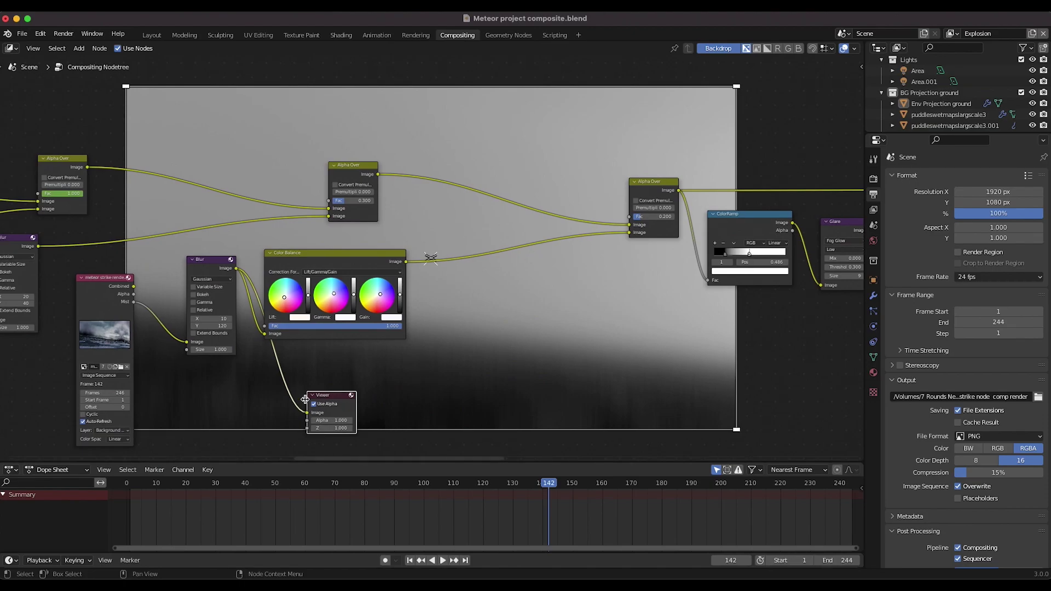
Step: Detach the Viewer, move it beside the Alpha Over node with the 0.200 factor, and connect that node's image output to preview the composite
{"action": "left_click", "coordinate": [304, 270]}
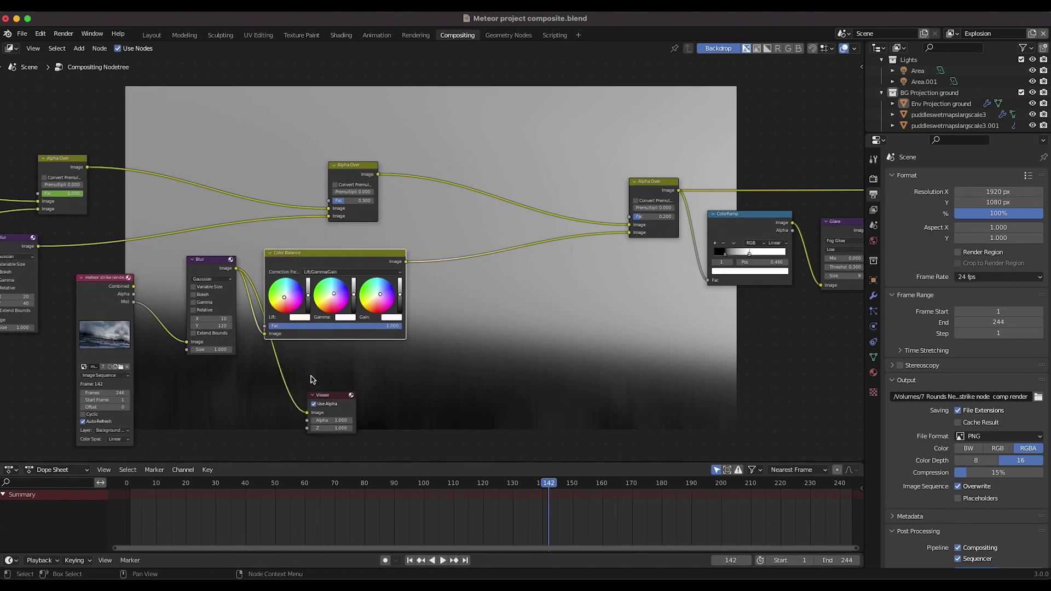
{"action": "left_click_drag", "start_coordinate": [333, 397], "coordinate": [724, 104], "text": "alt"}
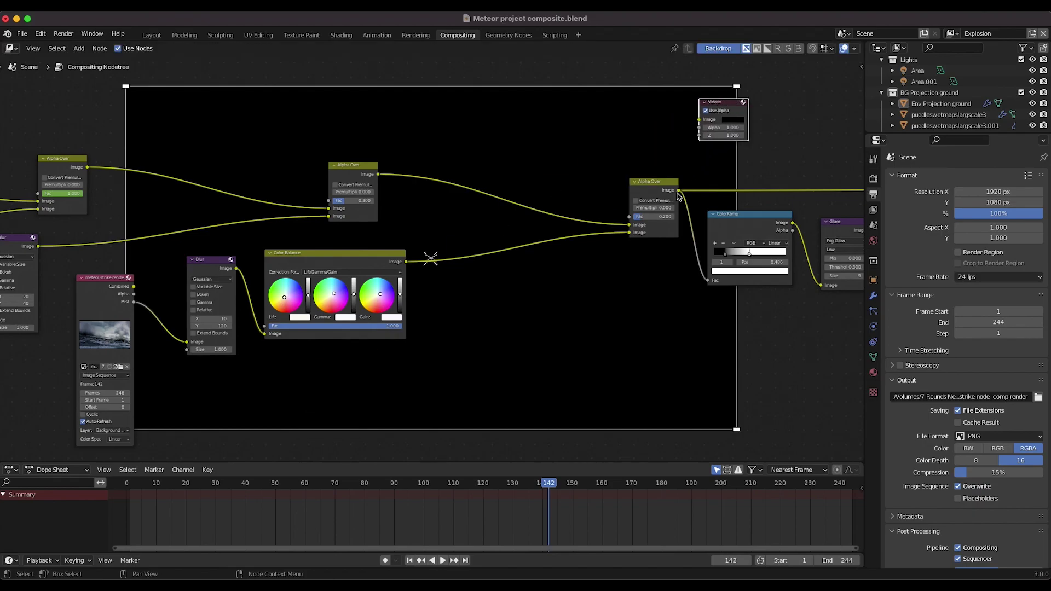
{"action": "left_click_drag", "start_coordinate": [678, 190], "coordinate": [777, 115]}
{"action": "scroll", "coordinate": [777, 116], "scroll_direction": "up", "scroll_amount": 5}
{"action": "scroll", "coordinate": [777, 115], "scroll_direction": "right", "scroll_amount": 8}
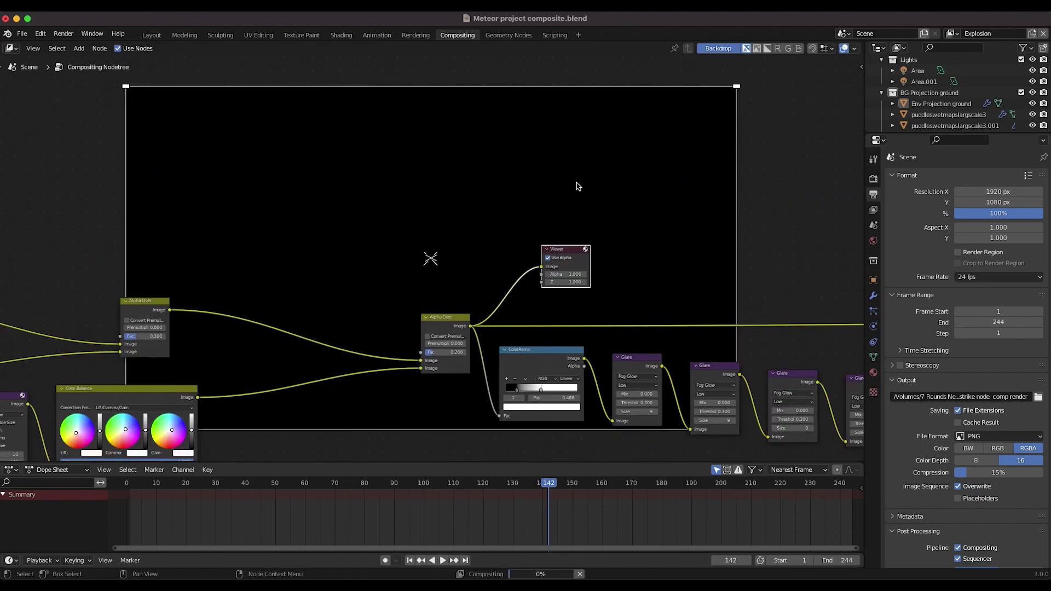
{"action": "scroll", "coordinate": [447, 238], "scroll_direction": "up", "scroll_amount": 6}
{"action": "scroll", "coordinate": [447, 239], "scroll_direction": "right", "scroll_amount": 3}
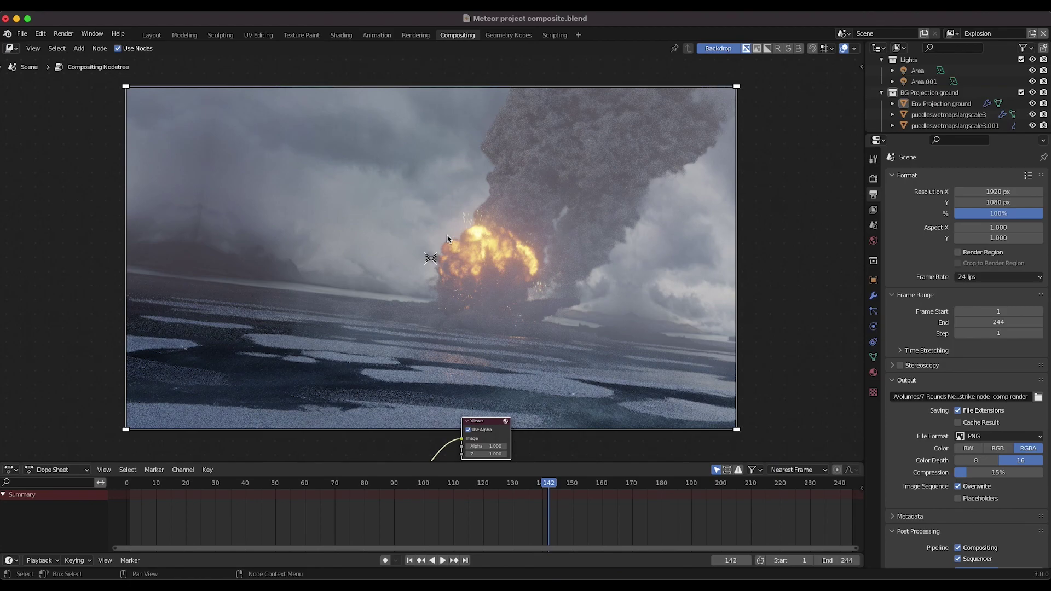
Step: Box-select the chain after the 0.200 Alpha Over, from the ColorRamp and Glare nodes to the image texture, Scale and Blur nodes
{"action": "scroll", "coordinate": [579, 230], "scroll_direction": "right", "scroll_amount": 3}
{"action": "scroll", "coordinate": [579, 230], "scroll_direction": "down", "scroll_amount": 5}
{"action": "scroll", "coordinate": [579, 230], "scroll_direction": "down", "scroll_amount": 5}
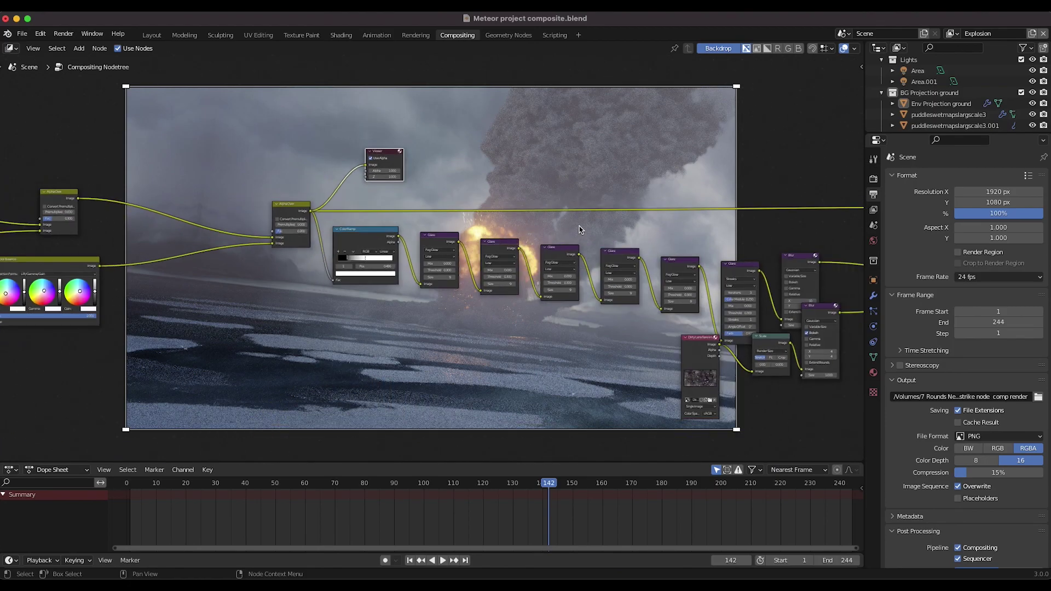
{"action": "scroll", "coordinate": [579, 230], "scroll_direction": "right", "scroll_amount": 2}
{"action": "scroll", "coordinate": [580, 228], "scroll_direction": "up", "scroll_amount": 3}
{"action": "key", "text": "b"}
{"action": "left_click_drag", "start_coordinate": [183, 234], "coordinate": [850, 394]}
{"action": "middle_click_drag", "start_coordinate": [574, 263], "coordinate": [521, 302]}
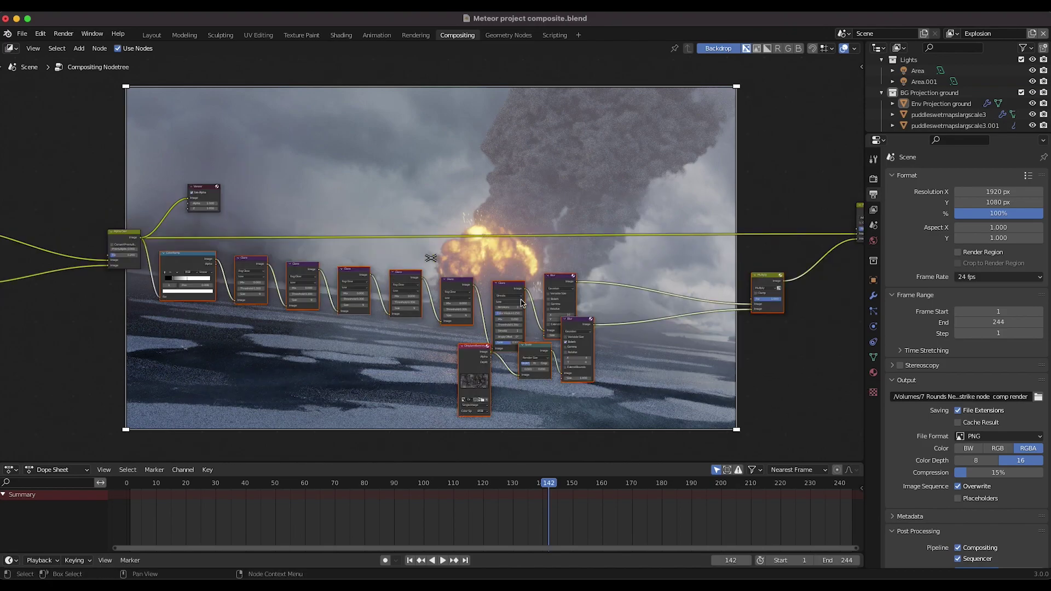
Step: Detach the Viewer, move it past the Add node that ends the glare branch, and connect Add's image output to preview the composite
{"action": "middle_click_drag", "start_coordinate": [538, 288], "coordinate": [510, 295]}
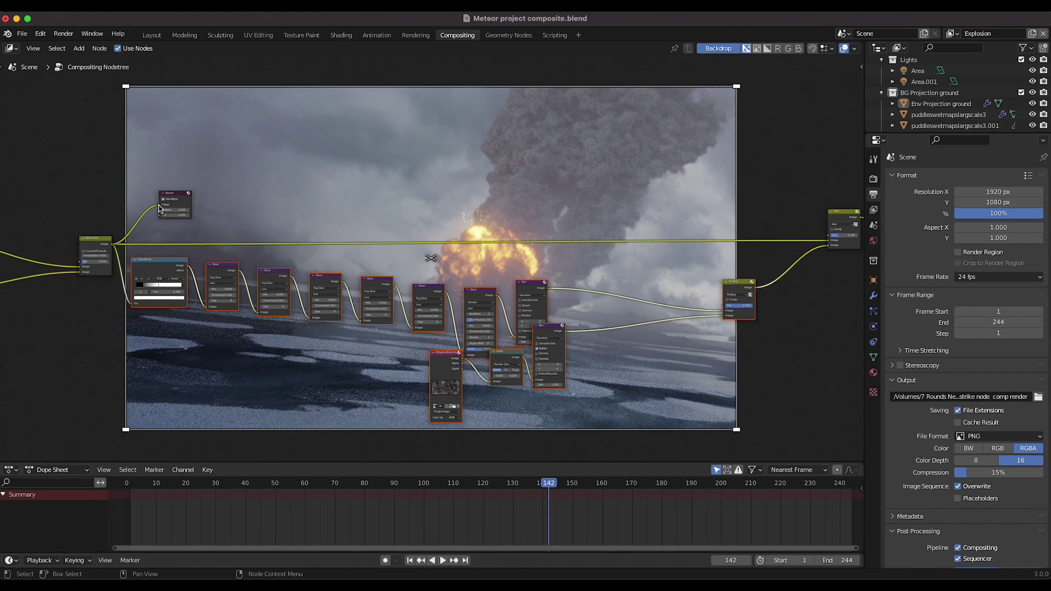
{"action": "left_click_drag", "start_coordinate": [158, 205], "coordinate": [141, 215]}
{"action": "left_click", "coordinate": [173, 196]}
{"action": "key", "text": "g"}
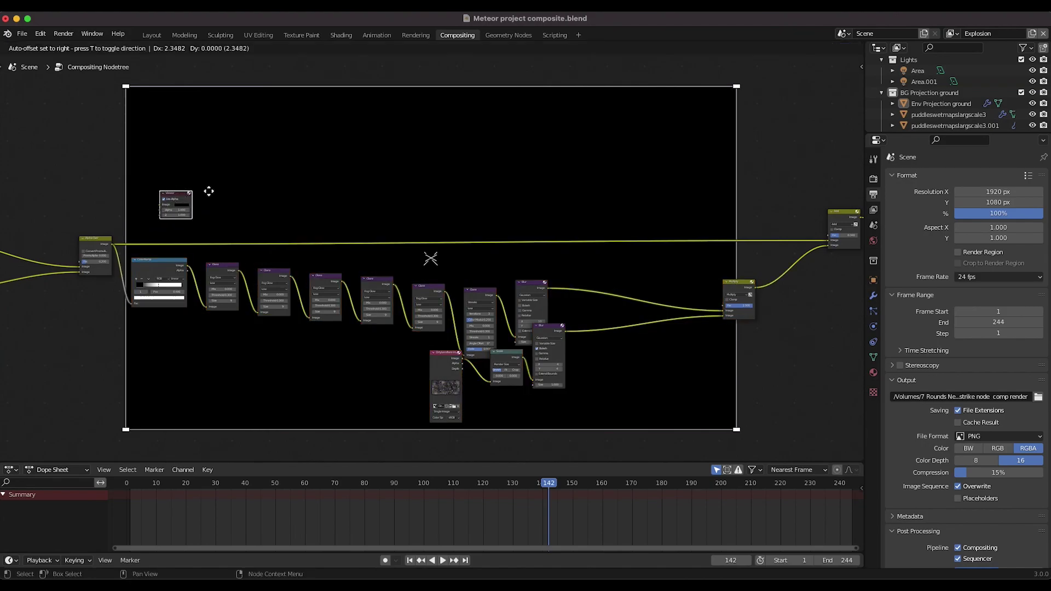
{"action": "left_click", "coordinate": [704, 169]}
{"action": "left_click_drag", "start_coordinate": [672, 172], "coordinate": [835, 152]}
{"action": "middle_click_drag", "start_coordinate": [818, 204], "coordinate": [645, 218]}
{"action": "left_click_drag", "start_coordinate": [666, 226], "coordinate": [605, 257]}
{"action": "left_click_drag", "start_coordinate": [667, 168], "coordinate": [676, 205]}
{"action": "left_click_drag", "start_coordinate": [626, 260], "coordinate": [654, 213]}
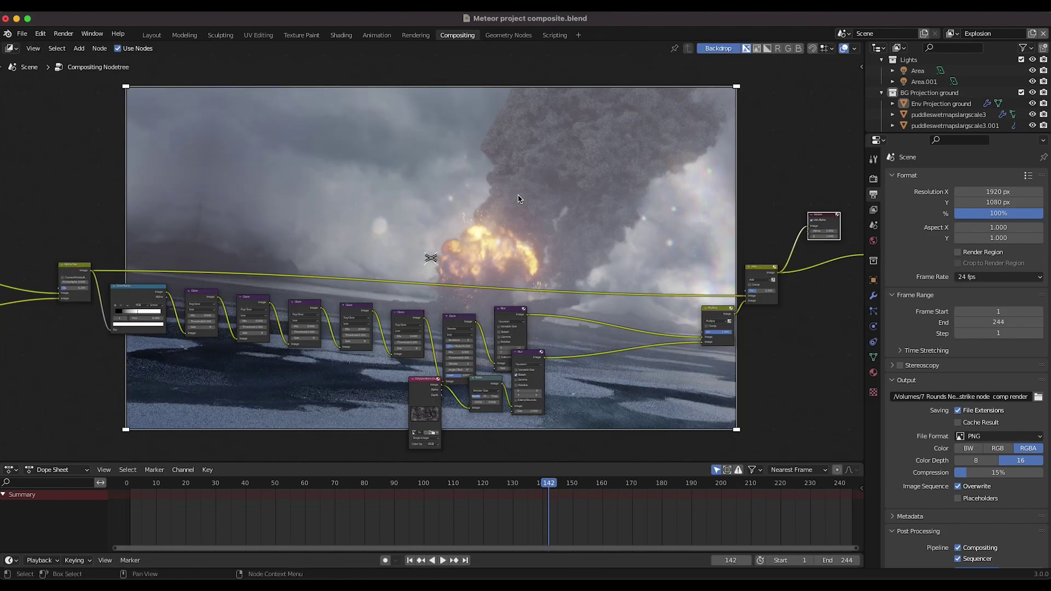
Step: Examine the composite after the Add node and the ColorRamp, Glare, Blur and Multiply nodes that build the lens glare
{"action": "middle_click_drag", "start_coordinate": [465, 157], "coordinate": [428, 218]}
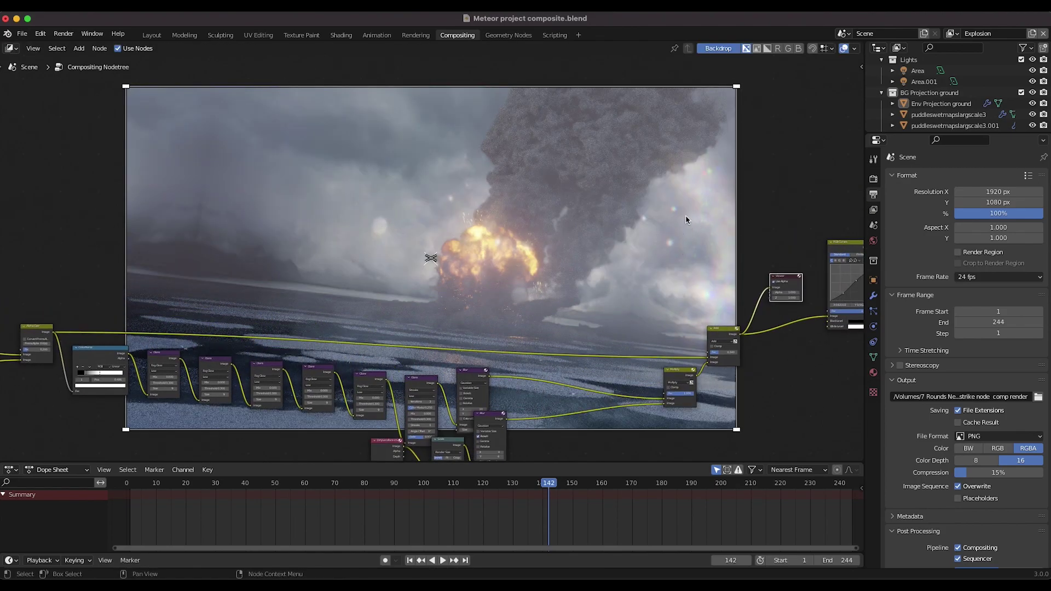
{"action": "middle_click_drag", "start_coordinate": [500, 196], "coordinate": [529, 189]}
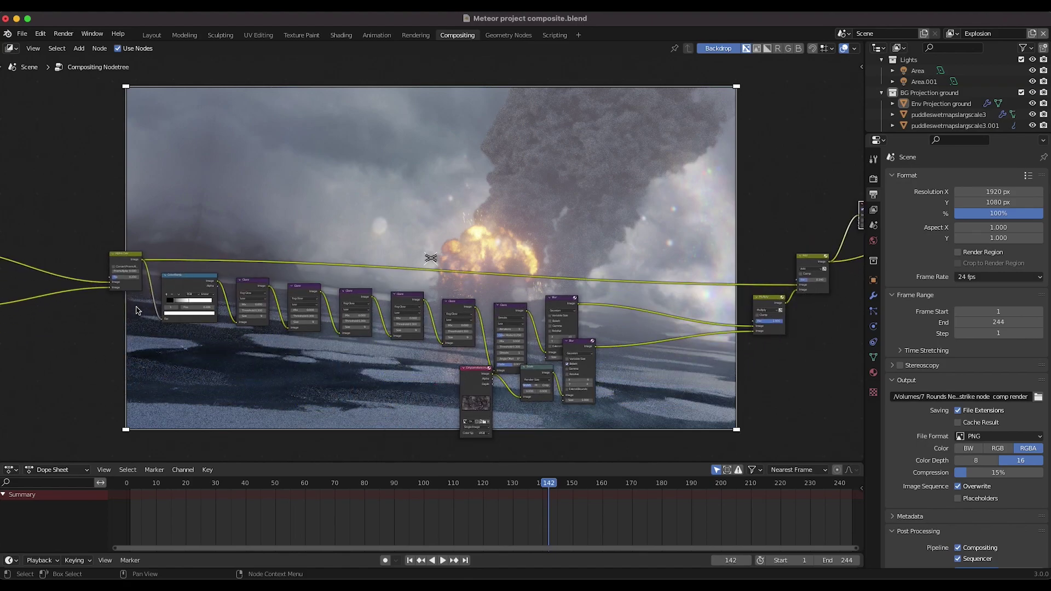
{"action": "middle_click_drag", "start_coordinate": [141, 307], "coordinate": [299, 288]}
{"action": "left_click", "coordinate": [285, 243]}
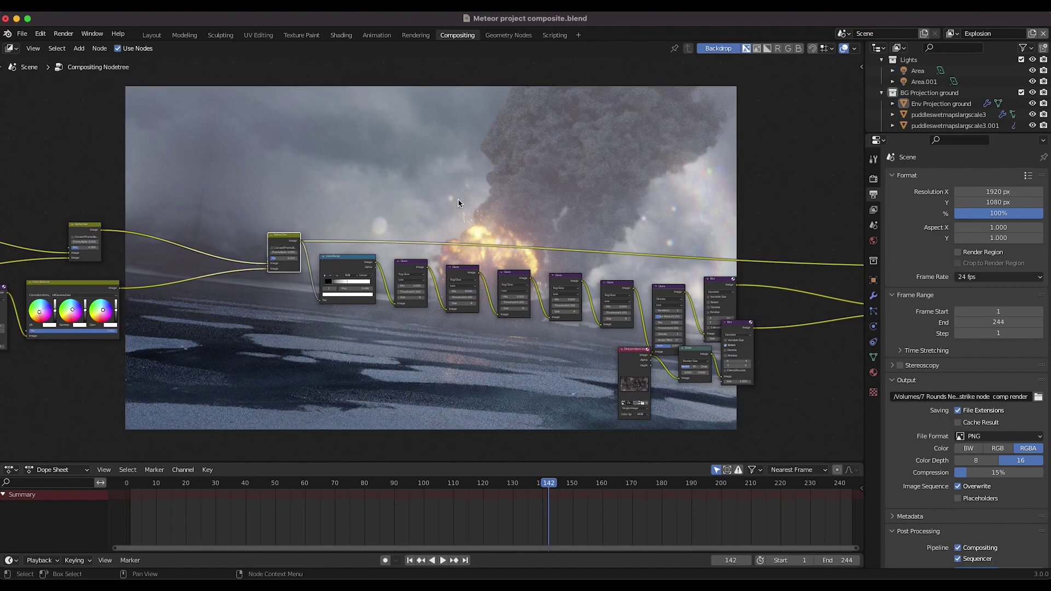
{"action": "scroll", "coordinate": [458, 203], "scroll_direction": "right", "scroll_amount": 2}
{"action": "scroll", "coordinate": [458, 203], "scroll_direction": "left", "scroll_amount": 2}
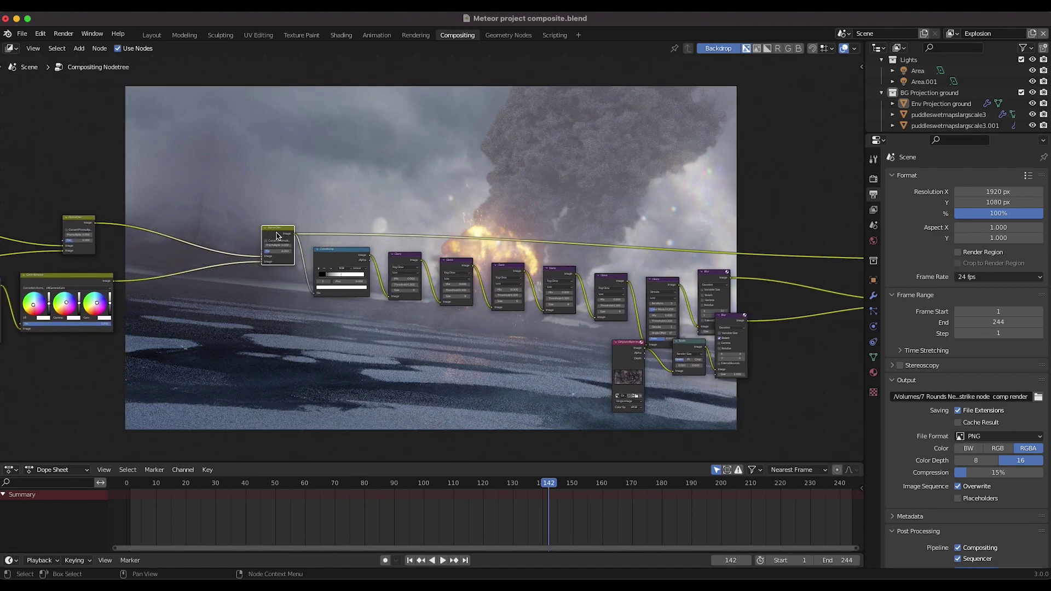
{"action": "scroll", "coordinate": [385, 199], "scroll_direction": "up", "scroll_amount": 5}
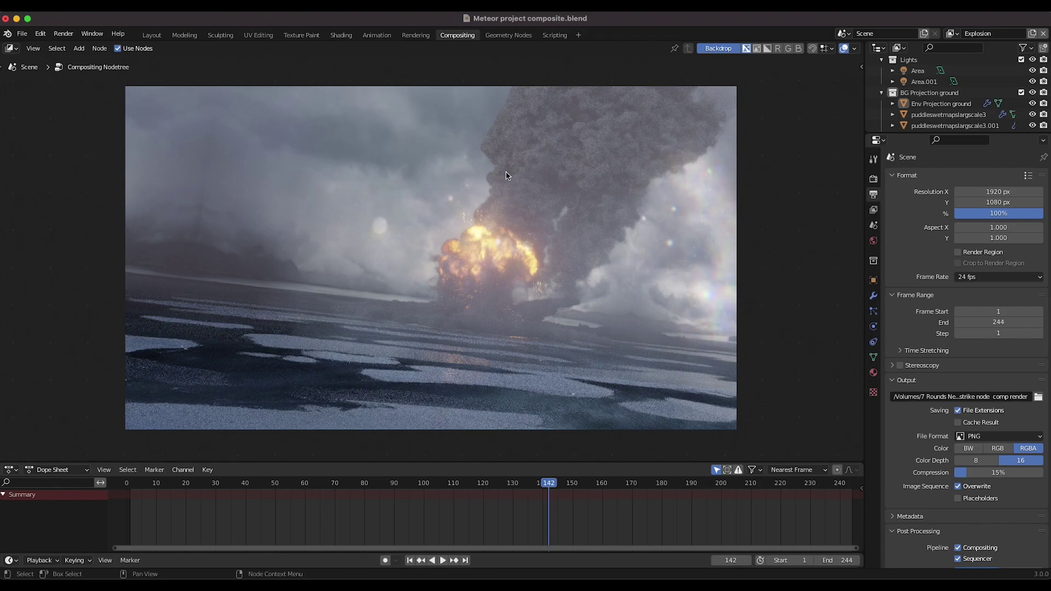
{"action": "middle_click_drag", "start_coordinate": [606, 168], "coordinate": [225, 279]}
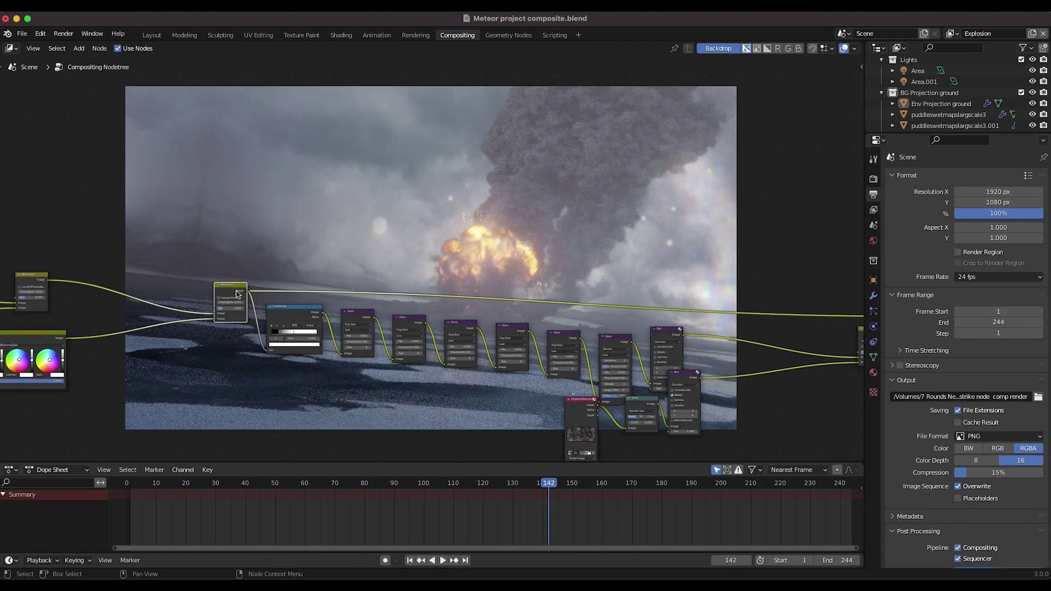
{"action": "scroll", "coordinate": [386, 243], "scroll_direction": "right", "scroll_amount": 3}
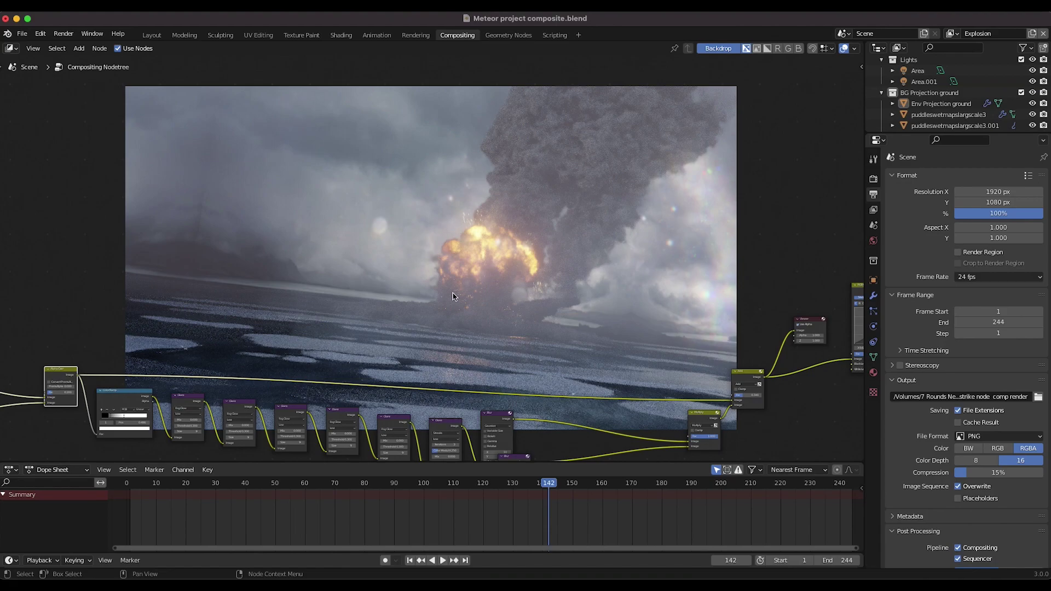
{"action": "scroll", "coordinate": [649, 276], "scroll_direction": "down", "scroll_amount": 5}
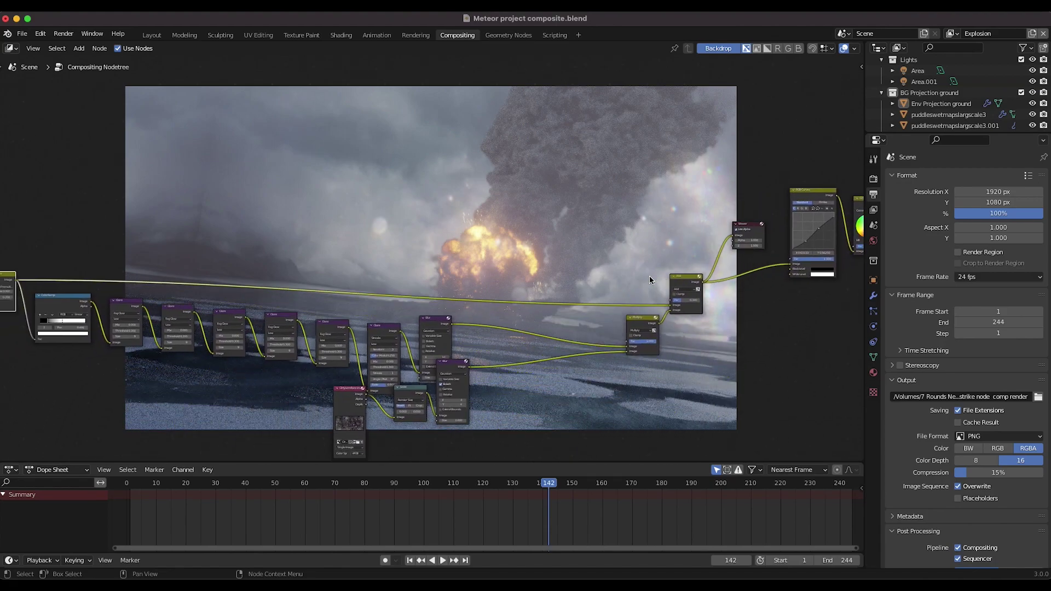
{"action": "scroll", "coordinate": [649, 276], "scroll_direction": "up", "scroll_amount": 1}
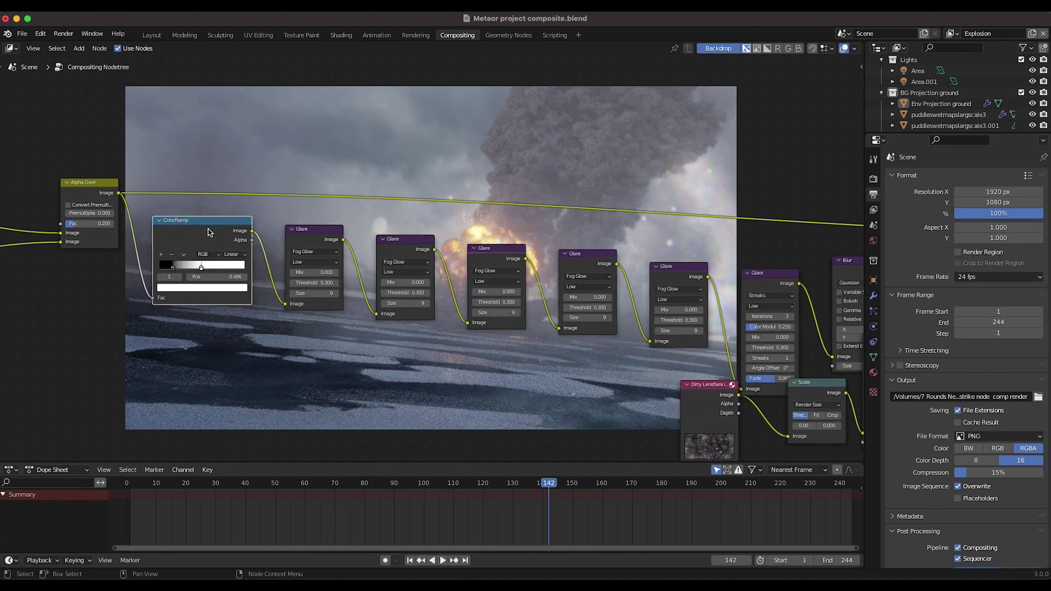
{"action": "middle_click_drag", "start_coordinate": [199, 234], "coordinate": [214, 225]}
{"action": "scroll", "coordinate": [791, 308], "scroll_direction": "right", "scroll_amount": 5}
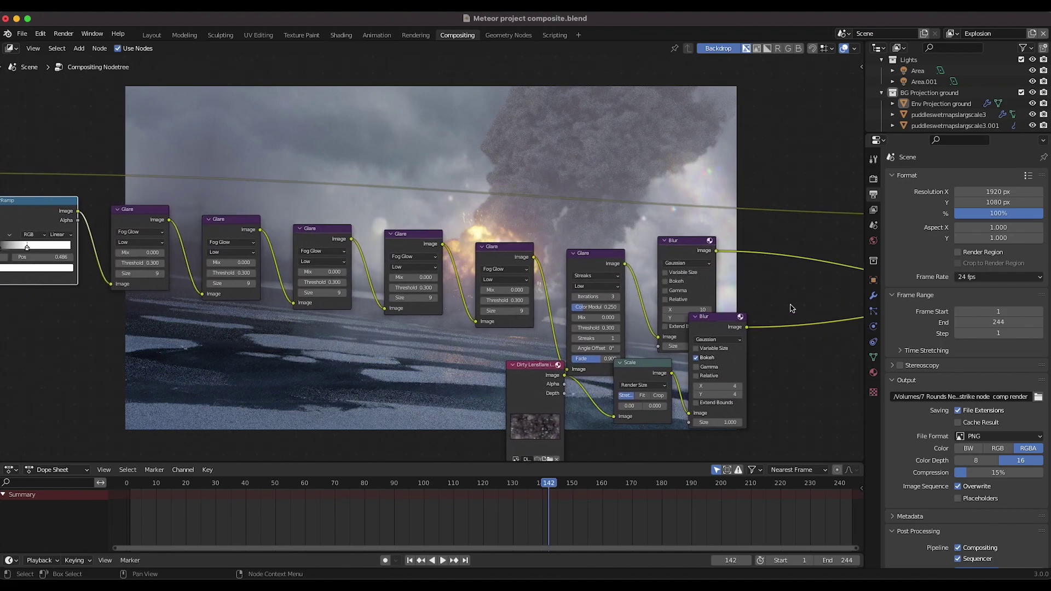
{"action": "scroll", "coordinate": [521, 267], "scroll_direction": "right", "scroll_amount": 5}
{"action": "scroll", "coordinate": [678, 265], "scroll_direction": "right", "scroll_amount": 5}
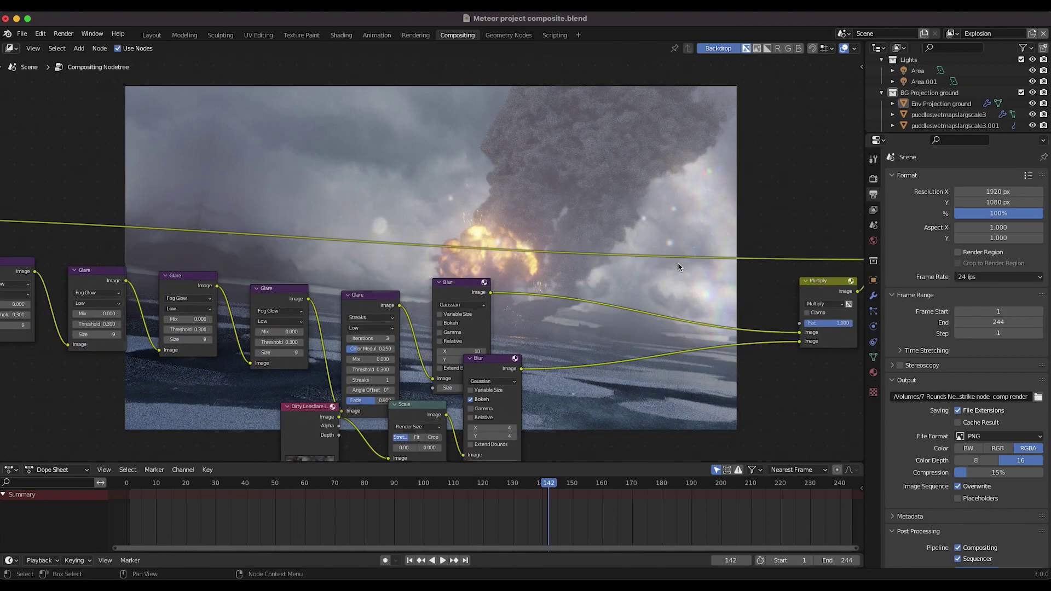
Step: Detach the Viewer, move it below the Multiply node, and connect the Blur output that follows the Streaks Glare to preview the glare mask
{"action": "scroll", "coordinate": [722, 251], "scroll_direction": "down", "scroll_amount": 3}
{"action": "left_click_drag", "start_coordinate": [736, 160], "coordinate": [700, 165]}
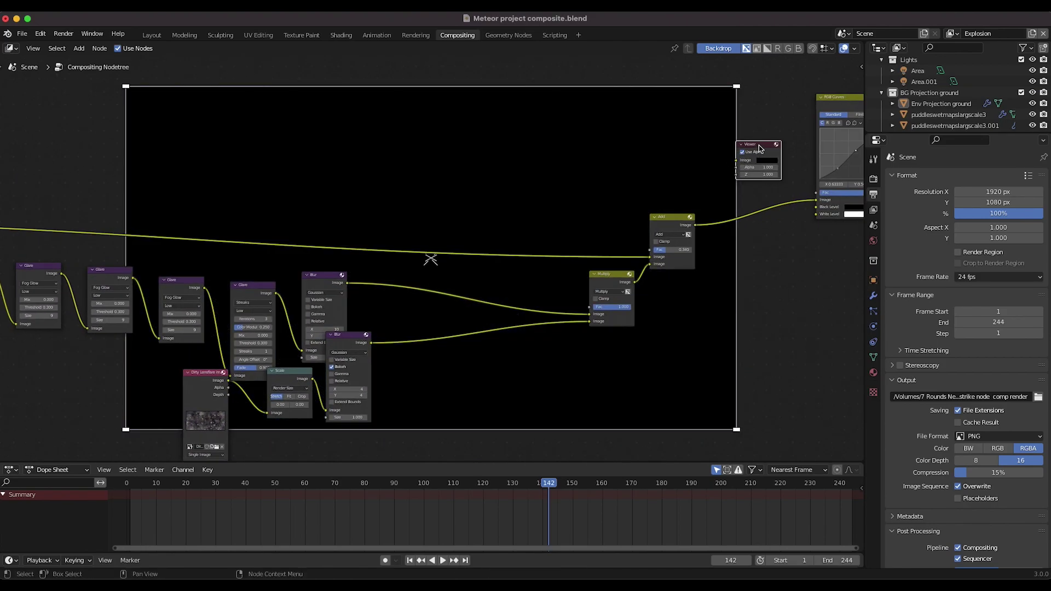
{"action": "left_click_drag", "start_coordinate": [760, 148], "coordinate": [485, 367]}
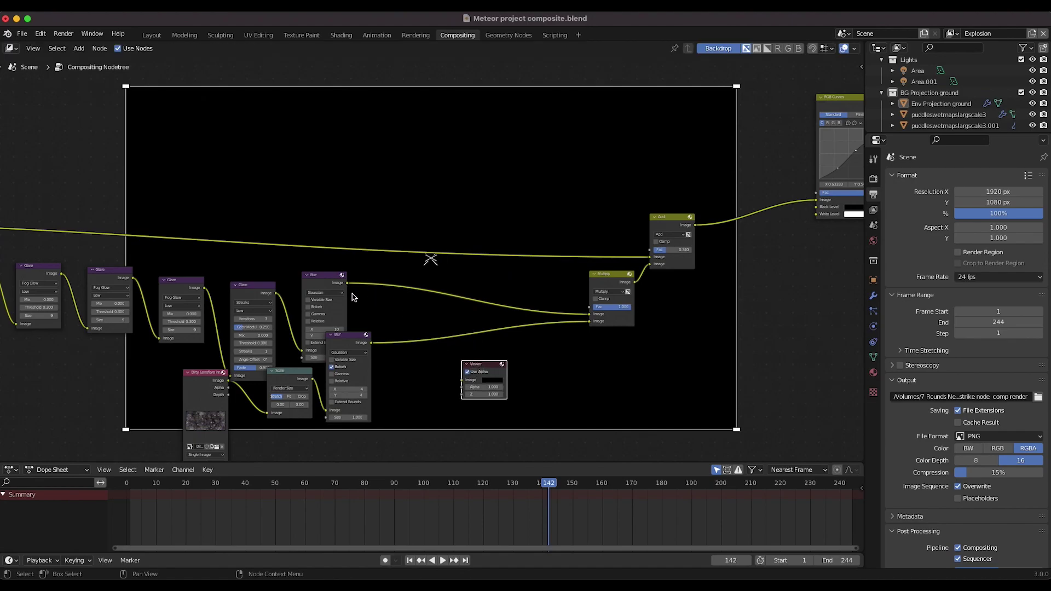
{"action": "left_click_drag", "start_coordinate": [347, 283], "coordinate": [462, 379]}
{"action": "scroll", "coordinate": [520, 241], "scroll_direction": "up", "scroll_amount": 5}
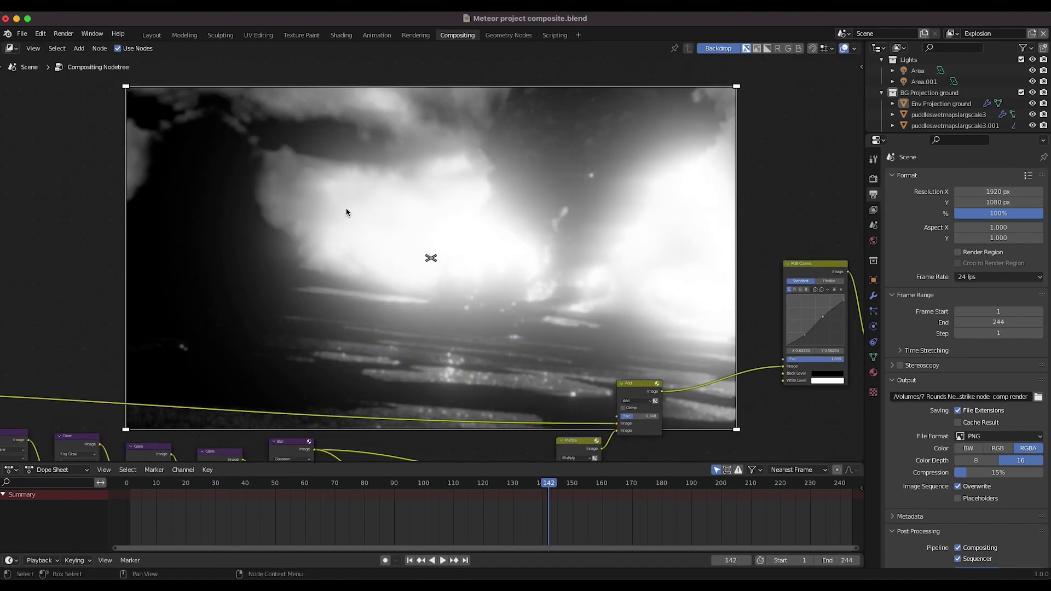
Step: Separate the Dirty Lensflare image, Scale and Blur nodes from the glare chain and preview that Blur's image output in the Viewer
{"action": "scroll", "coordinate": [420, 295], "scroll_direction": "down", "scroll_amount": 6}
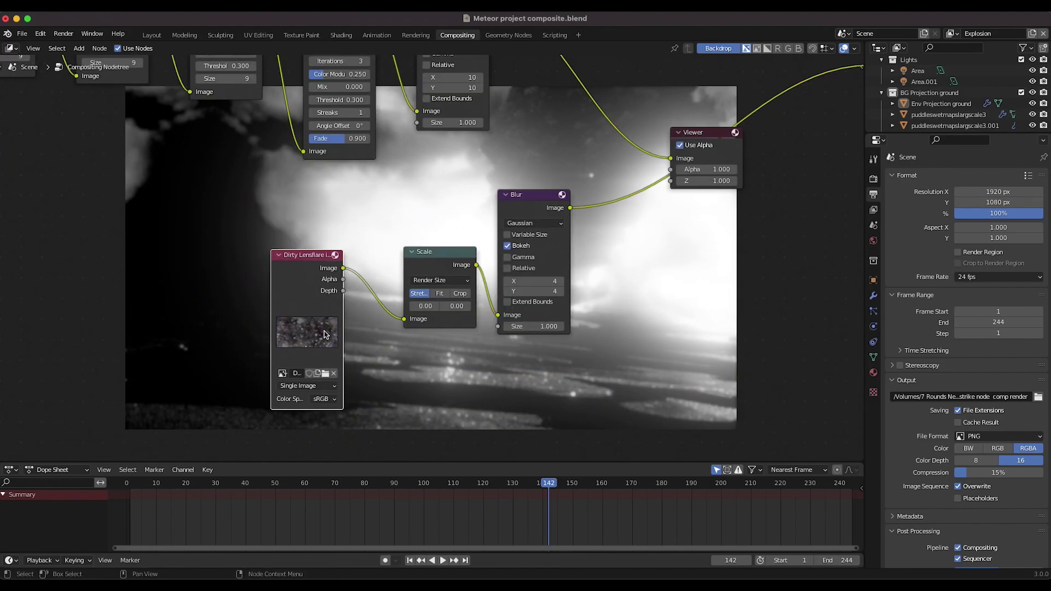
{"action": "scroll", "coordinate": [321, 331], "scroll_direction": "right", "scroll_amount": 1}
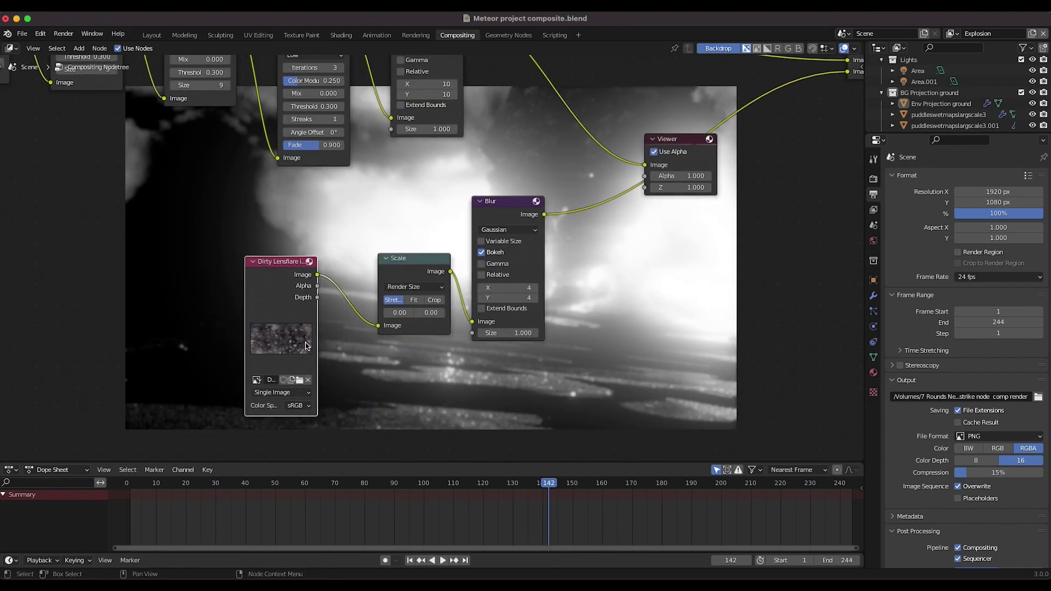
{"action": "scroll", "coordinate": [319, 345], "scroll_direction": "right", "scroll_amount": 4}
{"action": "scroll", "coordinate": [332, 344], "scroll_direction": "right", "scroll_amount": 1}
{"action": "left_click_drag", "start_coordinate": [435, 253], "coordinate": [536, 205]}
{"action": "scroll", "coordinate": [624, 144], "scroll_direction": "up", "scroll_amount": 15}
{"action": "scroll", "coordinate": [624, 144], "scroll_direction": "right", "scroll_amount": 6}
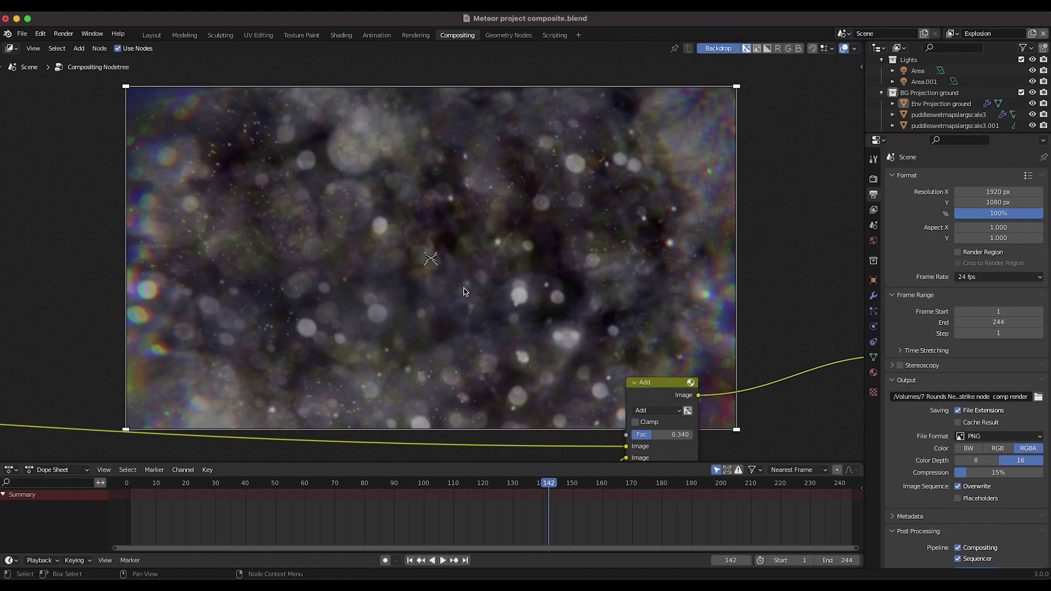
Step: Disconnect the lens dirt Blur from the Viewer and preview the Add node's image output again
{"action": "scroll", "coordinate": [465, 291], "scroll_direction": "down", "scroll_amount": 9}
{"action": "scroll", "coordinate": [465, 291], "scroll_direction": "right", "scroll_amount": 5}
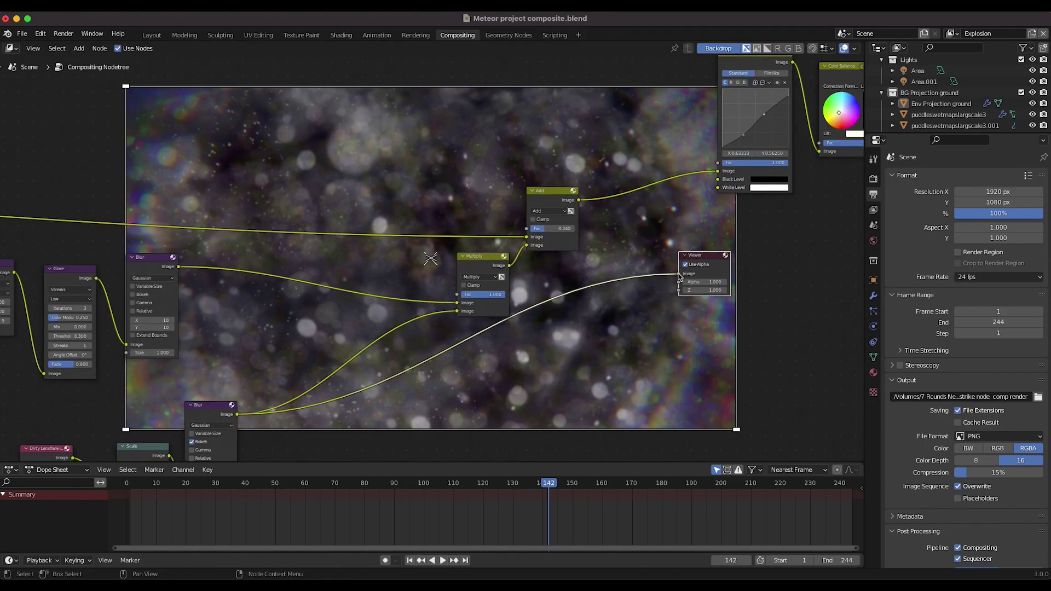
{"action": "left_click_drag", "start_coordinate": [678, 276], "coordinate": [397, 405]}
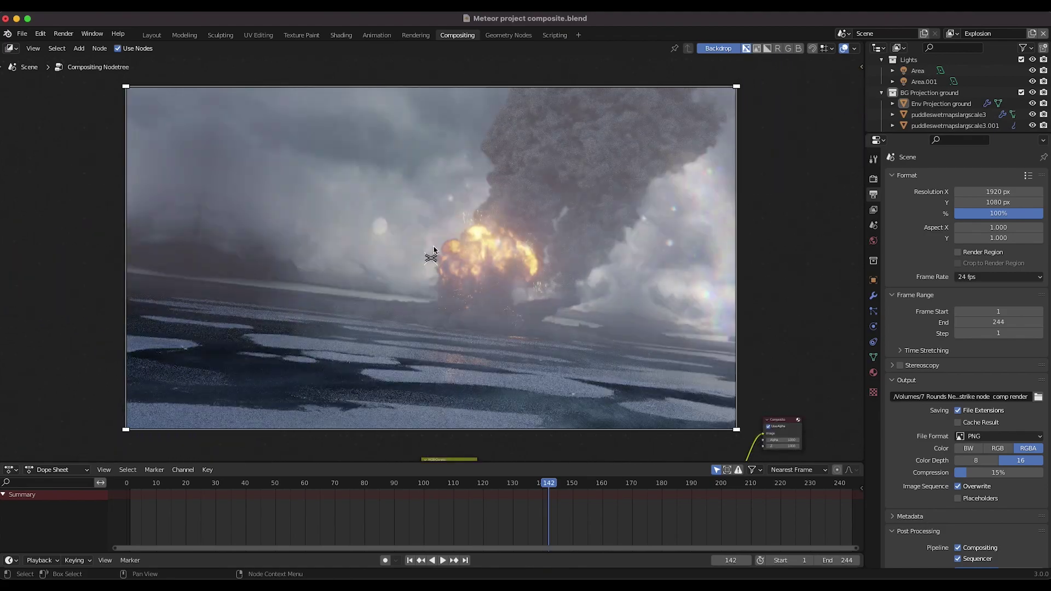
{"action": "scroll", "coordinate": [401, 225], "scroll_direction": "down", "scroll_amount": 2}
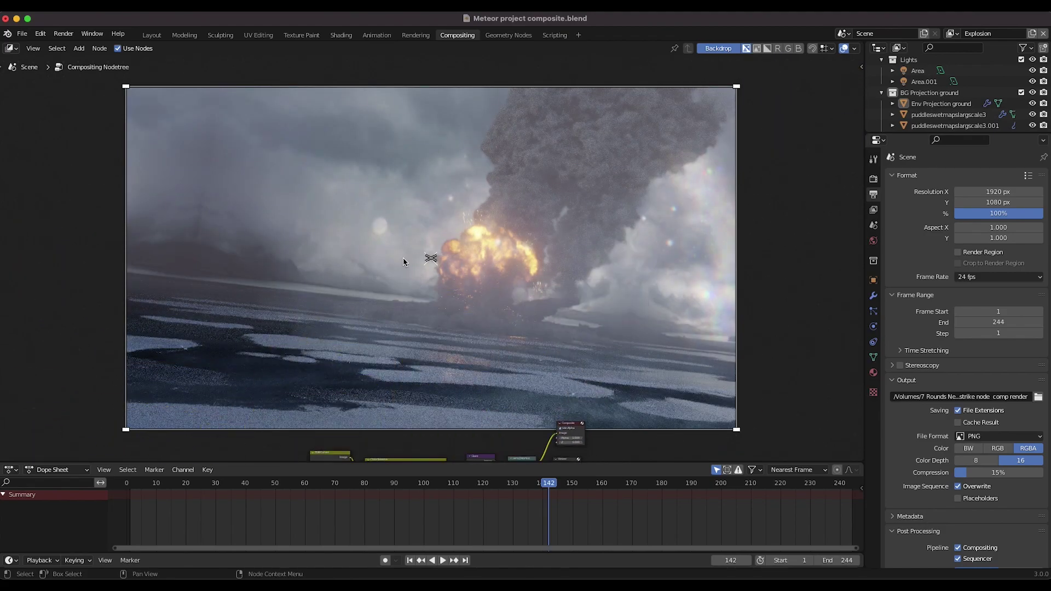
{"action": "scroll", "coordinate": [447, 264], "scroll_direction": "down", "scroll_amount": 2}
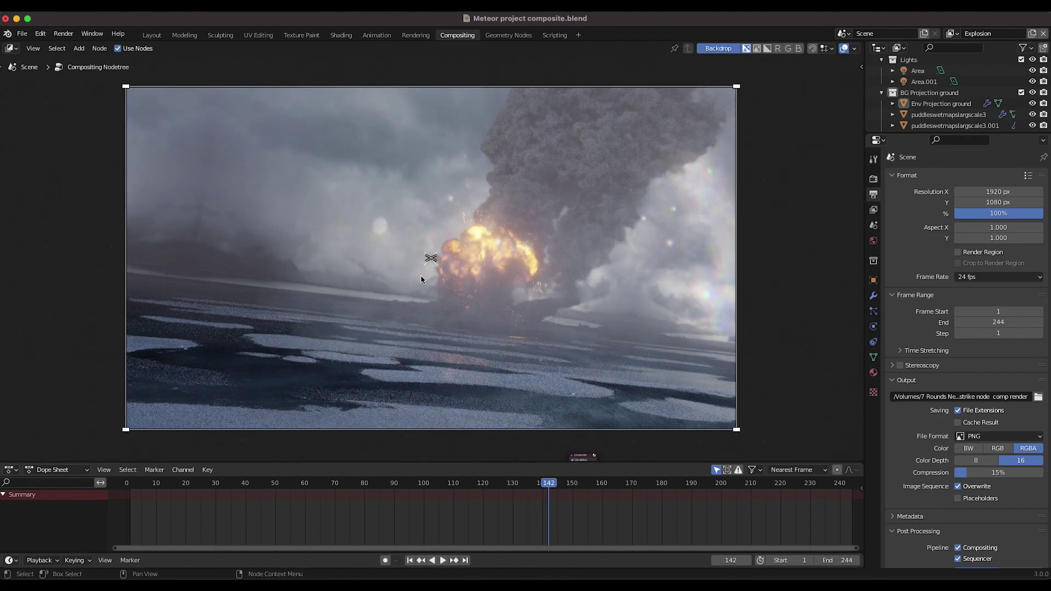
{"action": "scroll", "coordinate": [421, 280], "scroll_direction": "left", "scroll_amount": 2}
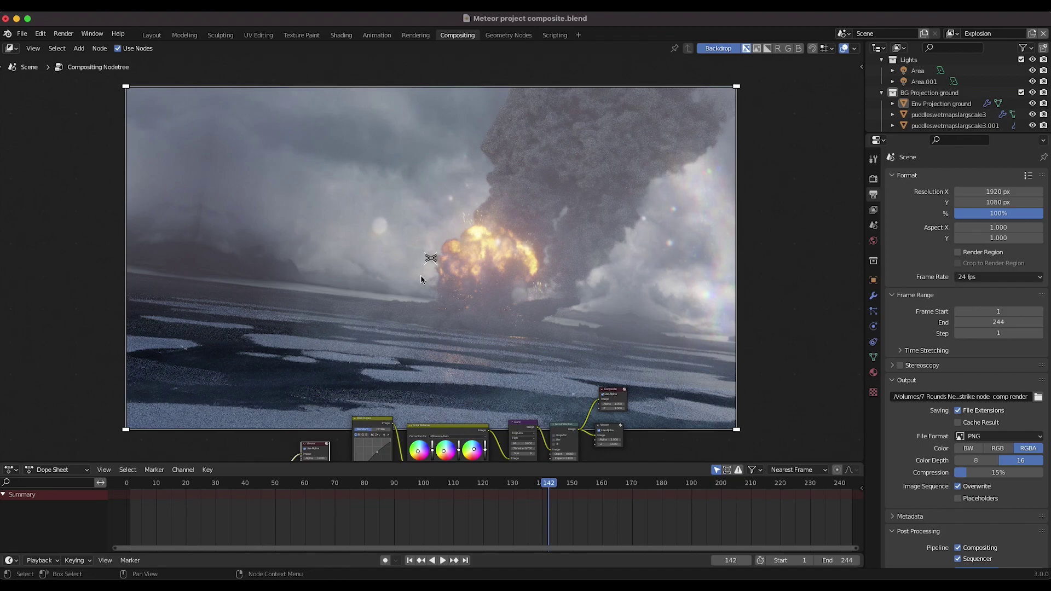
Step: Examine the final grading chain, selecting the RGB Curves, Color Balance, Glare and Lens Distortion nodes in turn
{"action": "scroll", "coordinate": [320, 337], "scroll_direction": "down", "scroll_amount": 3}
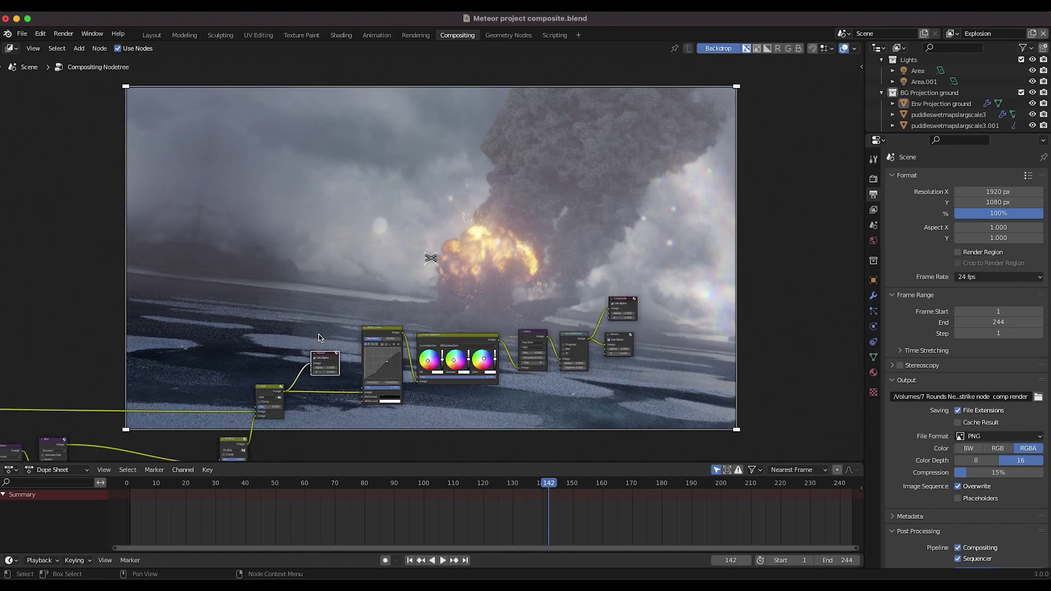
{"action": "scroll", "coordinate": [319, 334], "scroll_direction": "down", "scroll_amount": 2}
{"action": "scroll", "coordinate": [319, 334], "scroll_direction": "up", "scroll_amount": 2}
{"action": "left_click", "coordinate": [372, 237]}
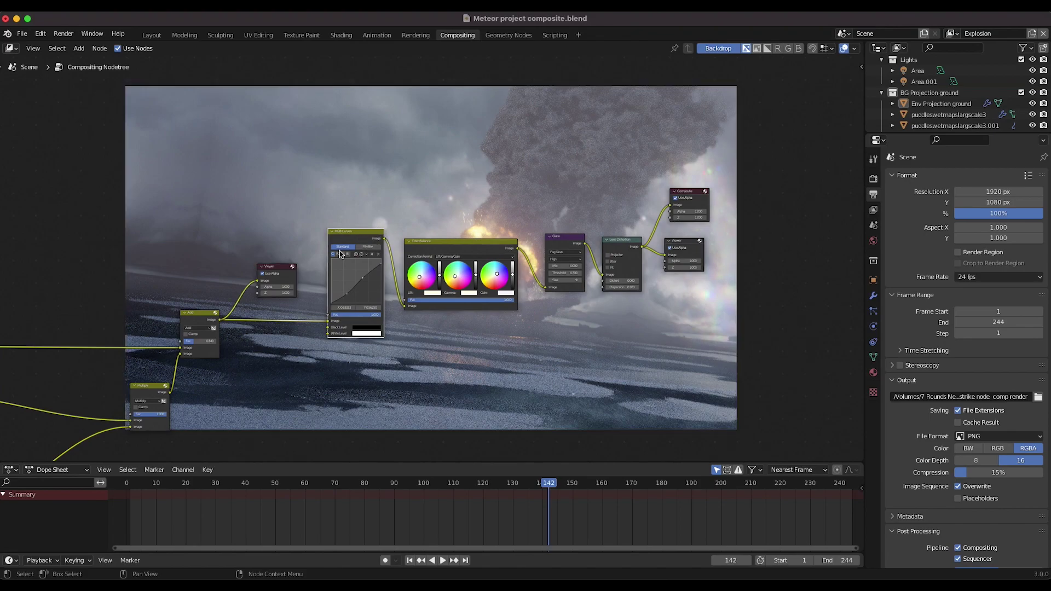
{"action": "left_click", "coordinate": [483, 290]}
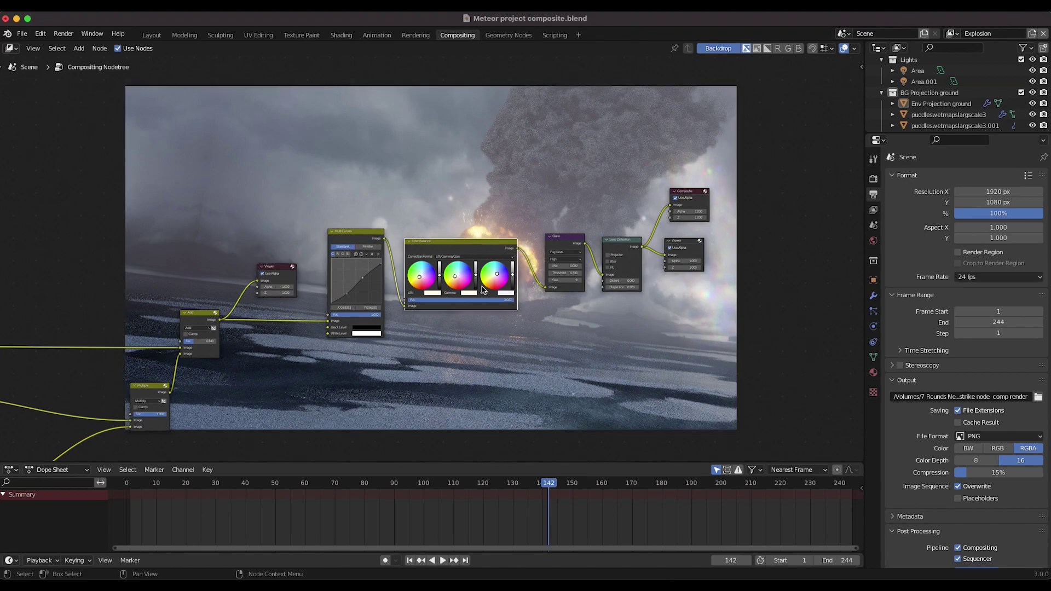
{"action": "middle_click_drag", "start_coordinate": [447, 296], "coordinate": [391, 315]}
{"action": "left_click", "coordinate": [501, 264]}
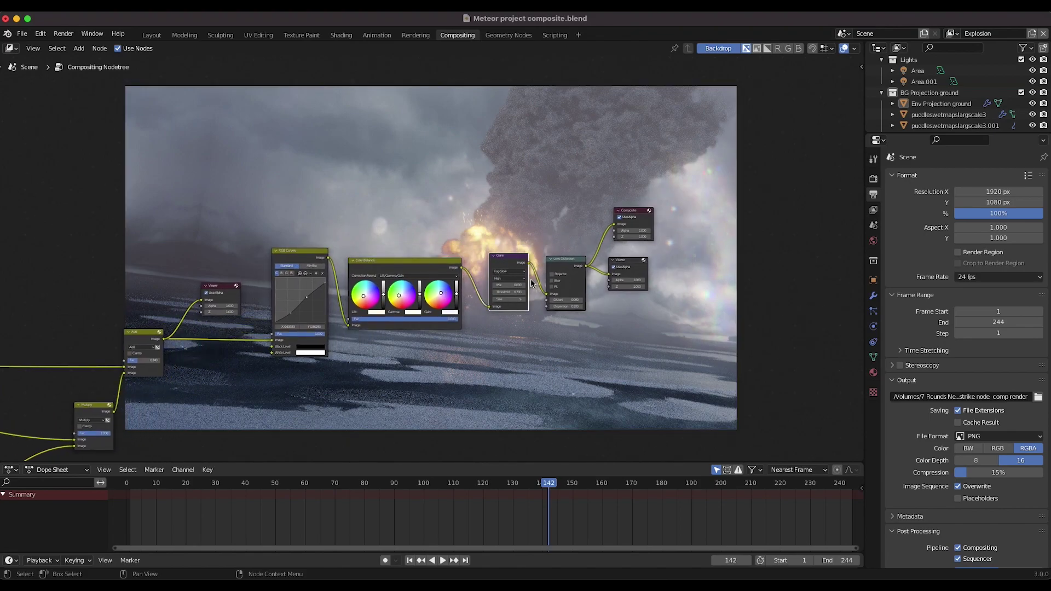
{"action": "left_click", "coordinate": [569, 264]}
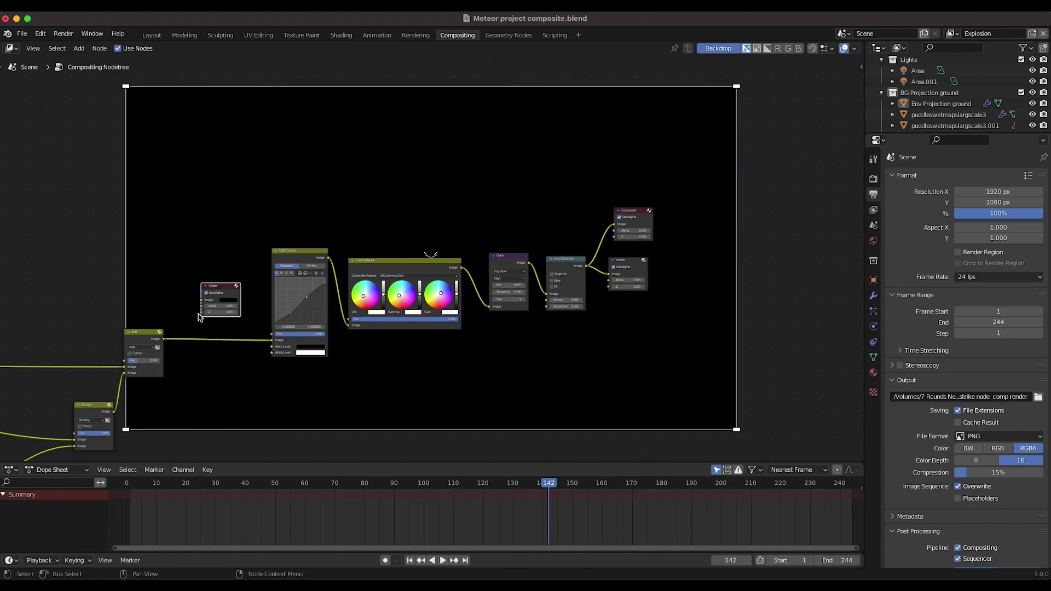
Step: Delete the Viewer beside the Add node and preview the graded result through the Viewer after the Lens Distortion node
{"action": "left_click_drag", "start_coordinate": [201, 301], "coordinate": [202, 317]}
{"action": "key", "text": "x"}
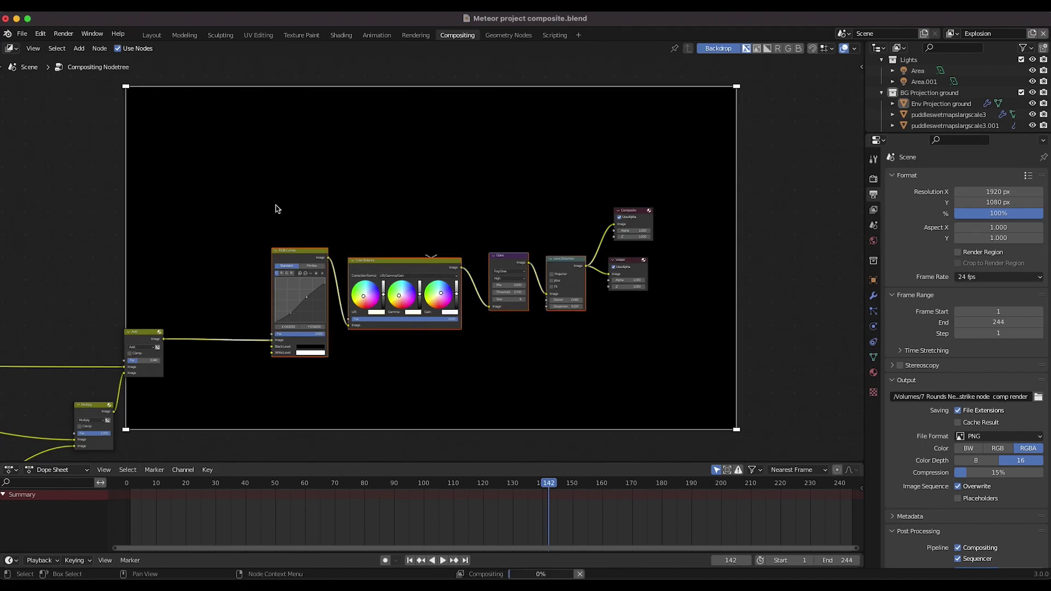
{"action": "left_click_drag", "start_coordinate": [277, 204], "coordinate": [573, 369]}
{"action": "scroll", "coordinate": [529, 194], "scroll_direction": "up", "scroll_amount": 5}
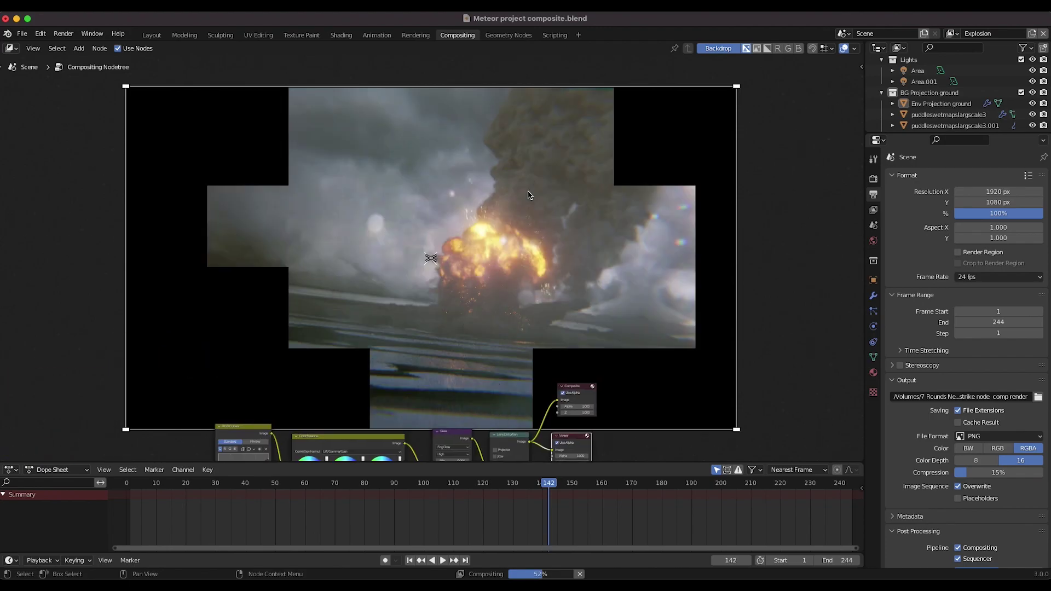